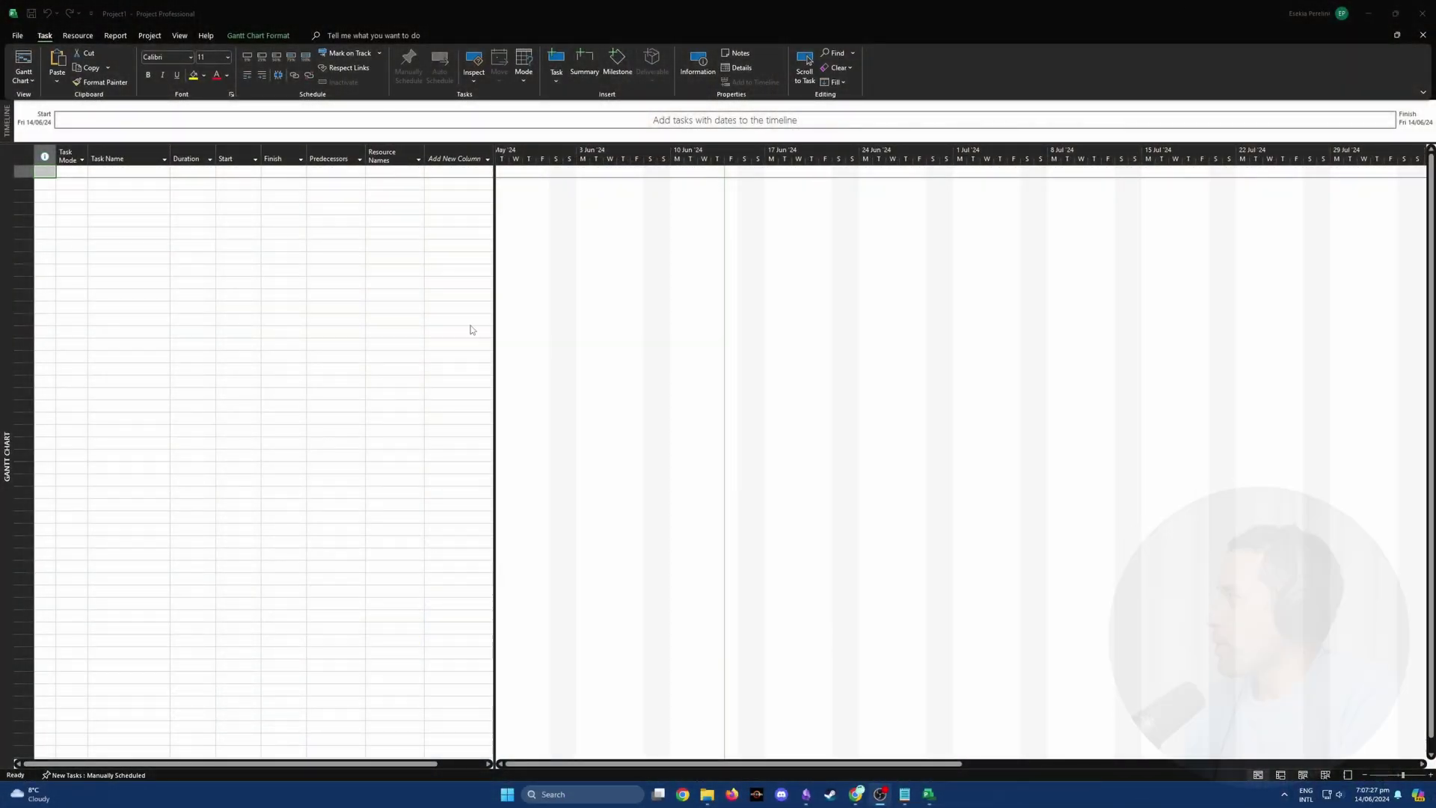
Set the row 4 task to start on 14 June and finish on 15 June
left_click(245, 197)
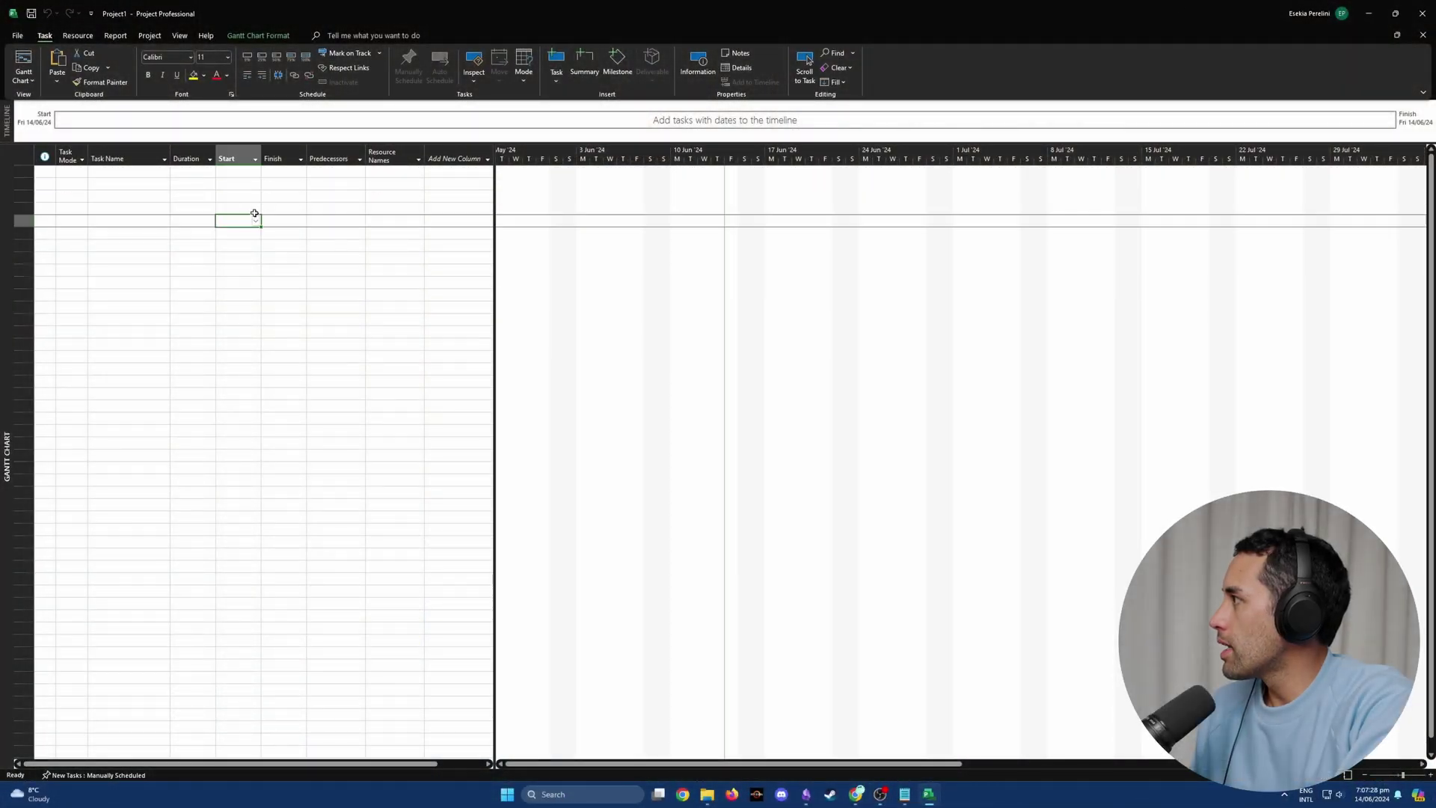
left_click(250, 209)
left_click(256, 208)
left_click(222, 261)
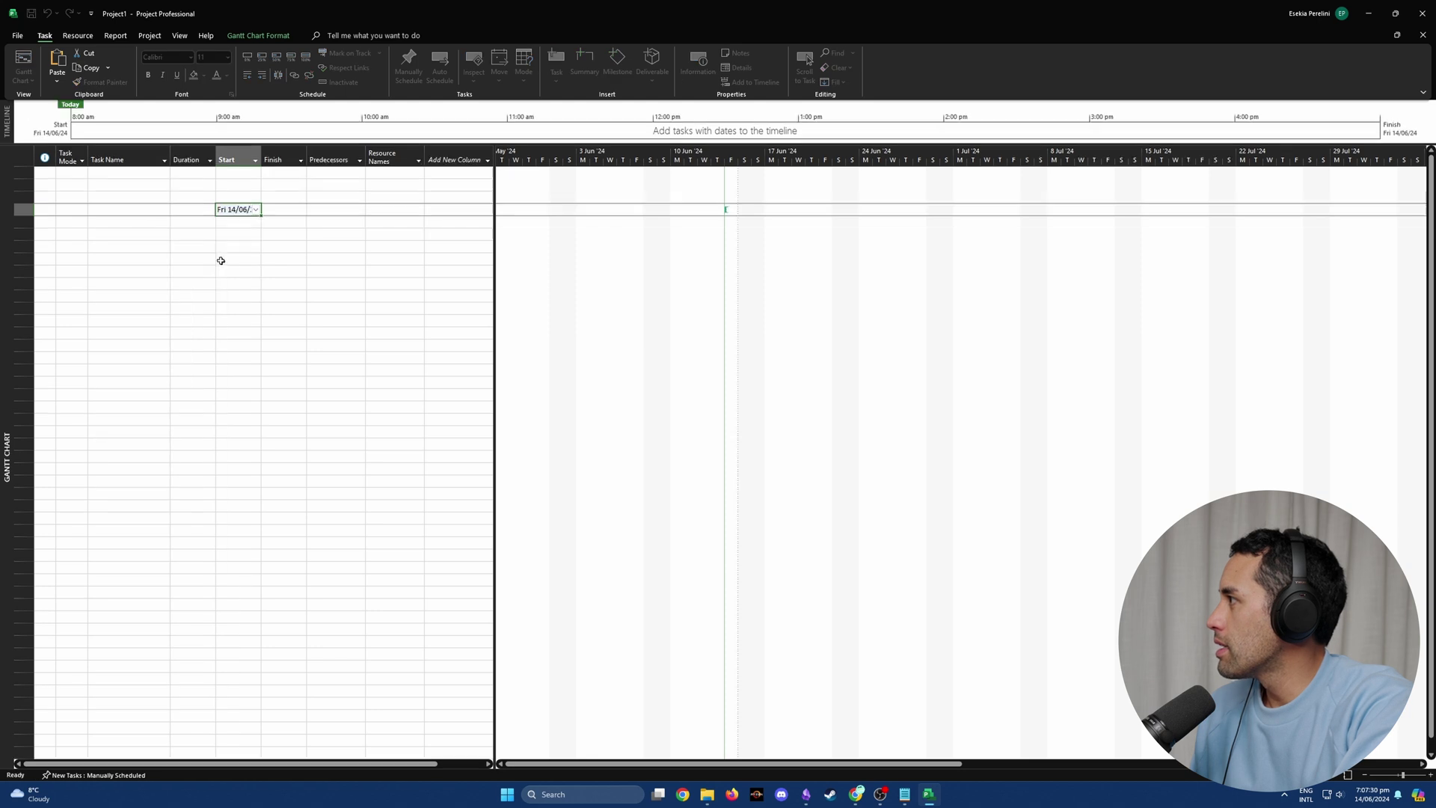
left_click(299, 210)
left_click(301, 210)
left_click(281, 262)
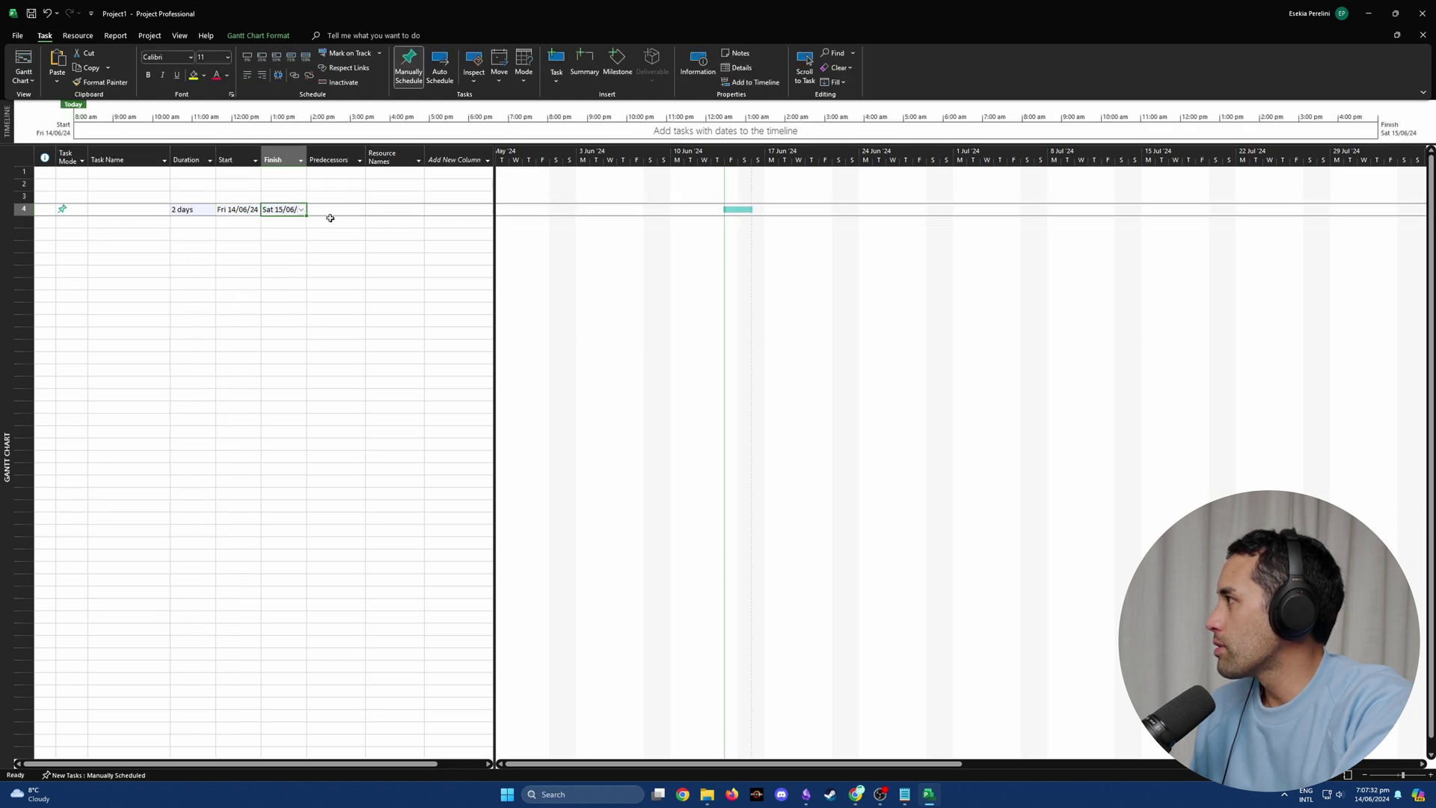
Change the task duration to 50 days, then close Project without saving
left_click(197, 214)
type("50")
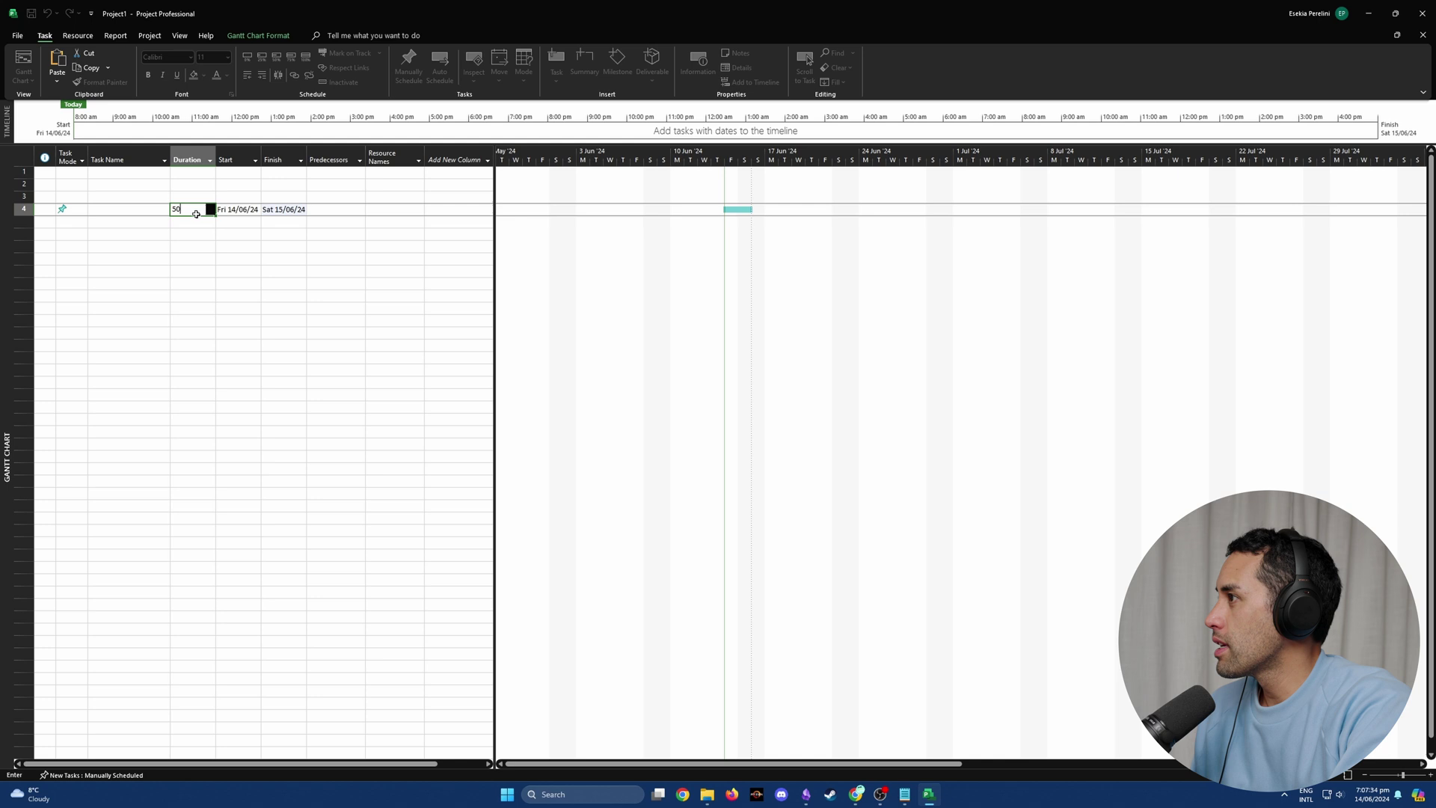
key("Return")
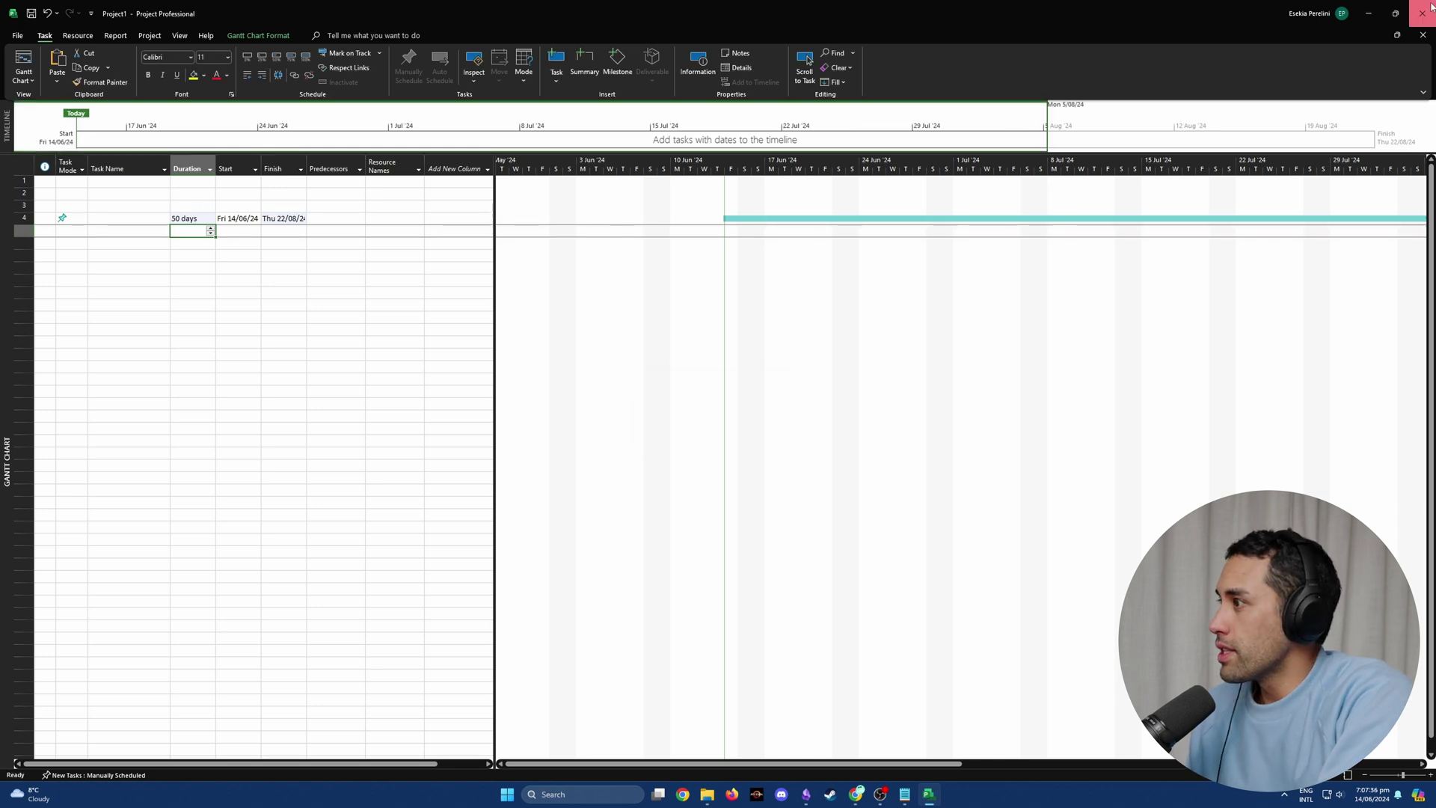
left_click(1422, 13)
left_click(721, 429)
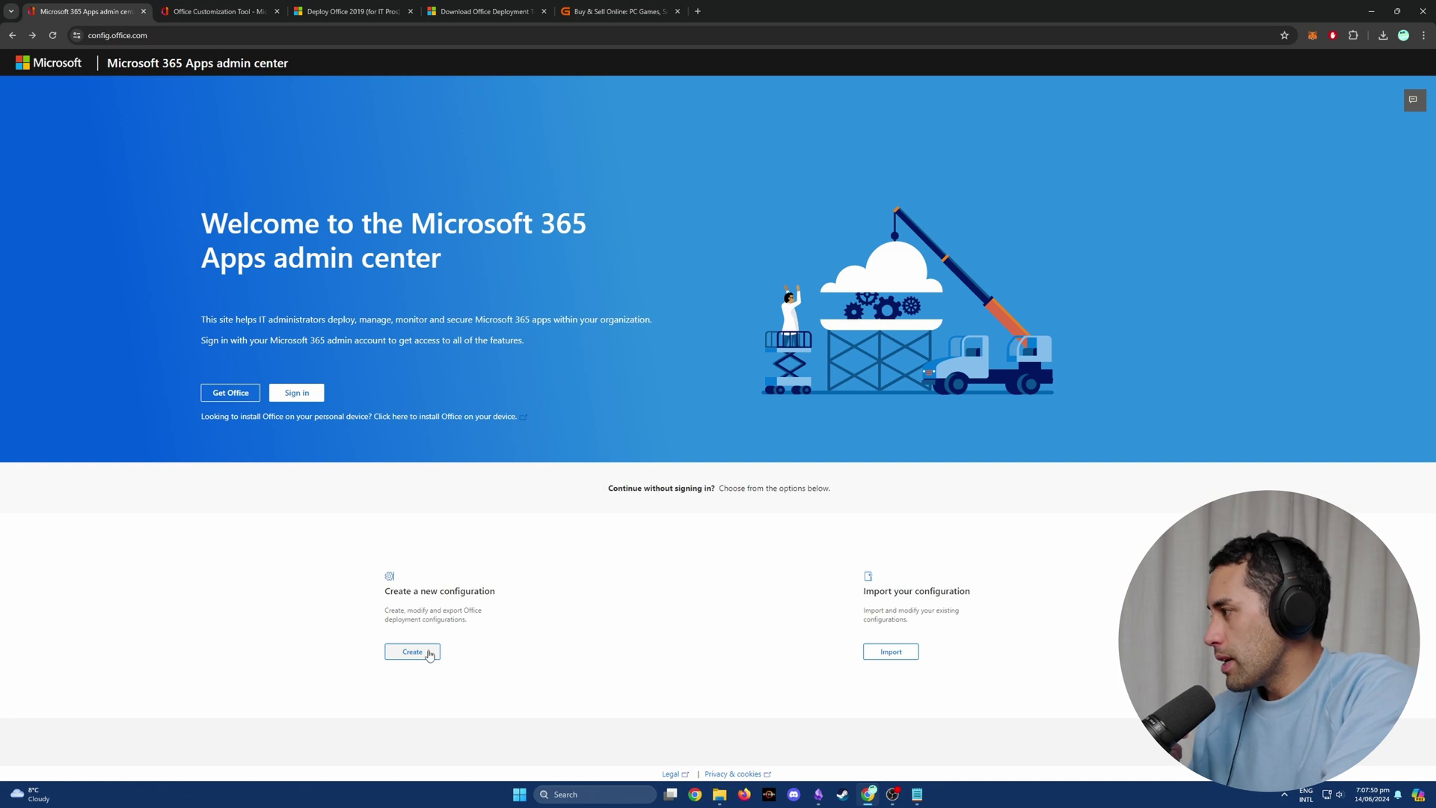
Create a new configuration with Project Professional 2021 - Volume License as the Project product
left_click(432, 659)
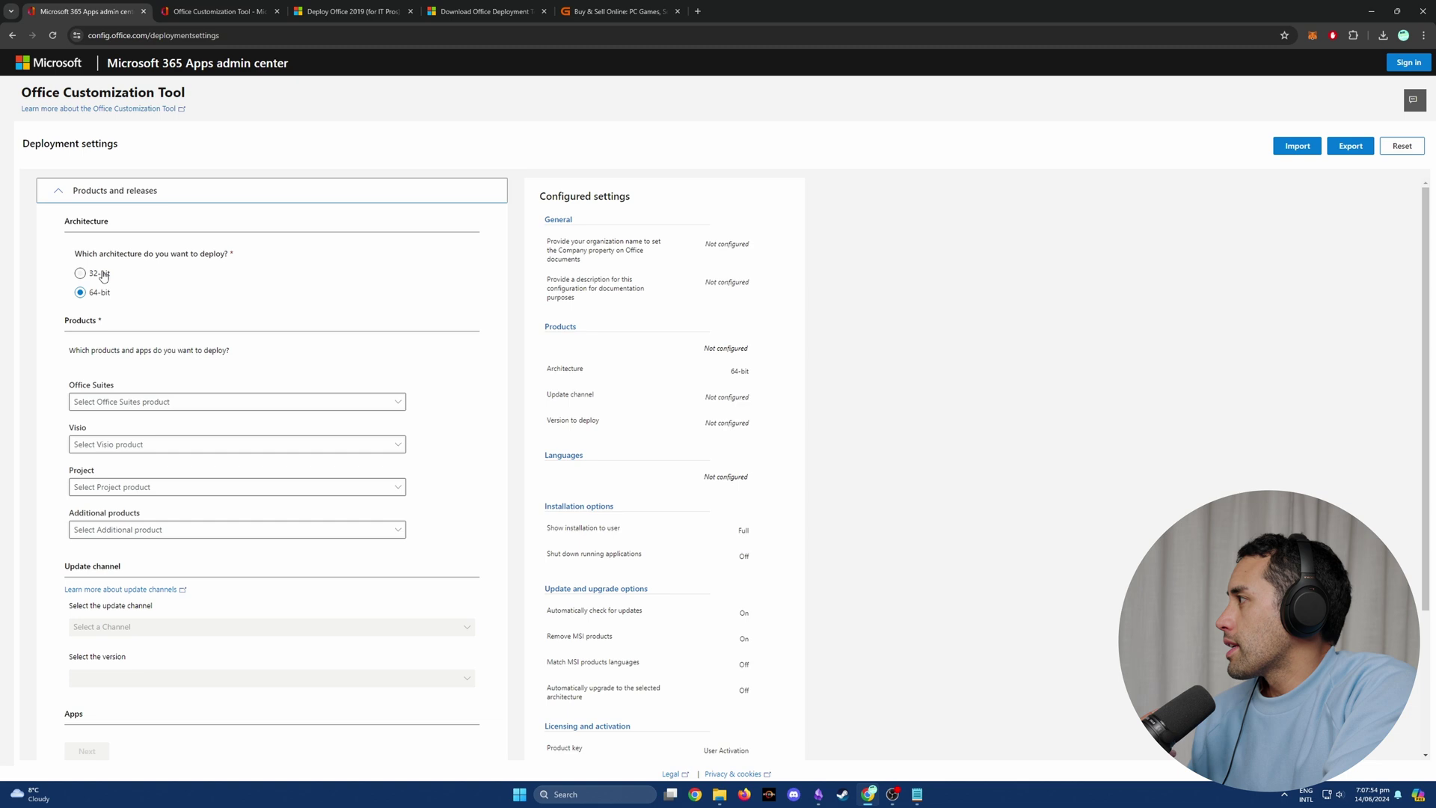
scroll(104, 285, "down", 2)
scroll(103, 279, "up", 1)
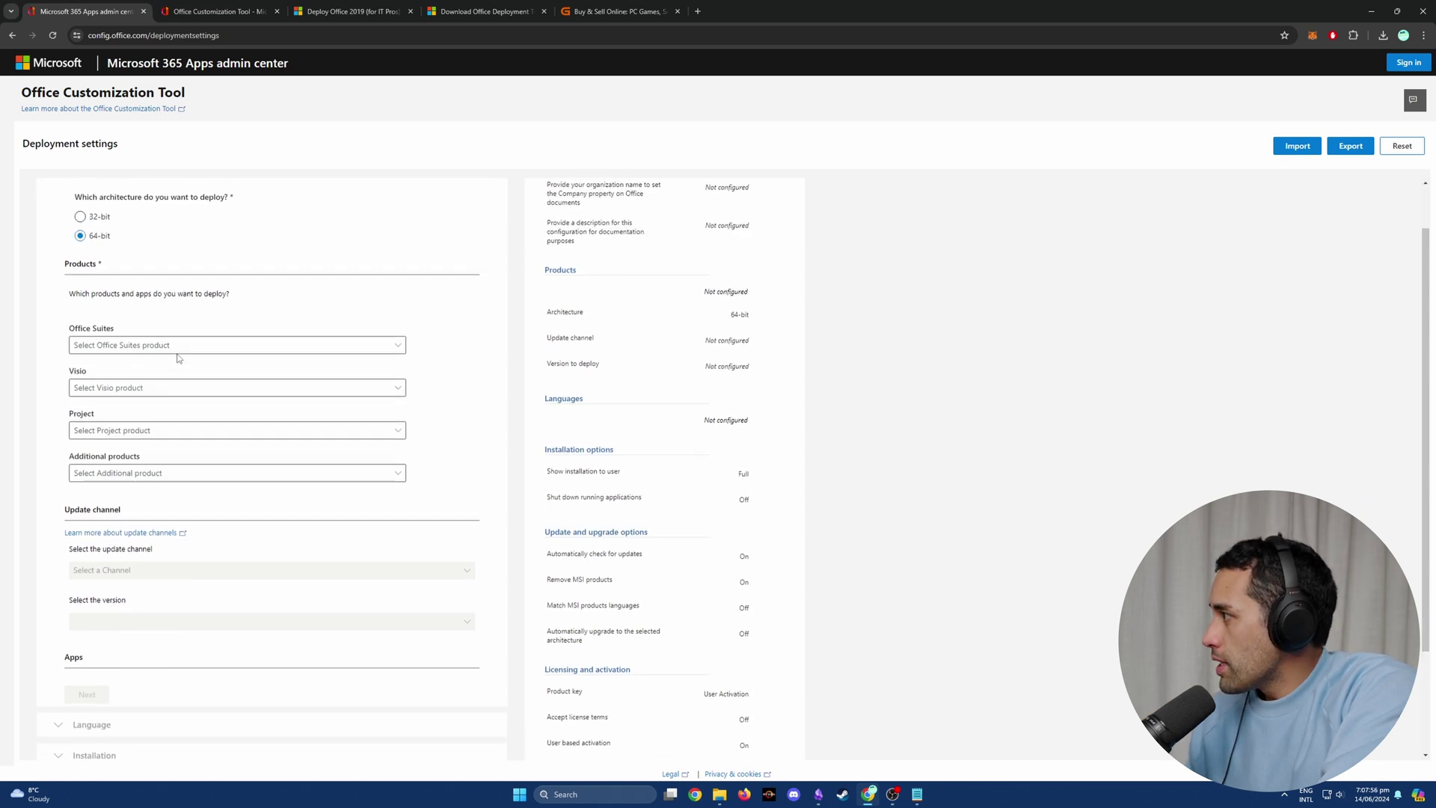
left_click(118, 432)
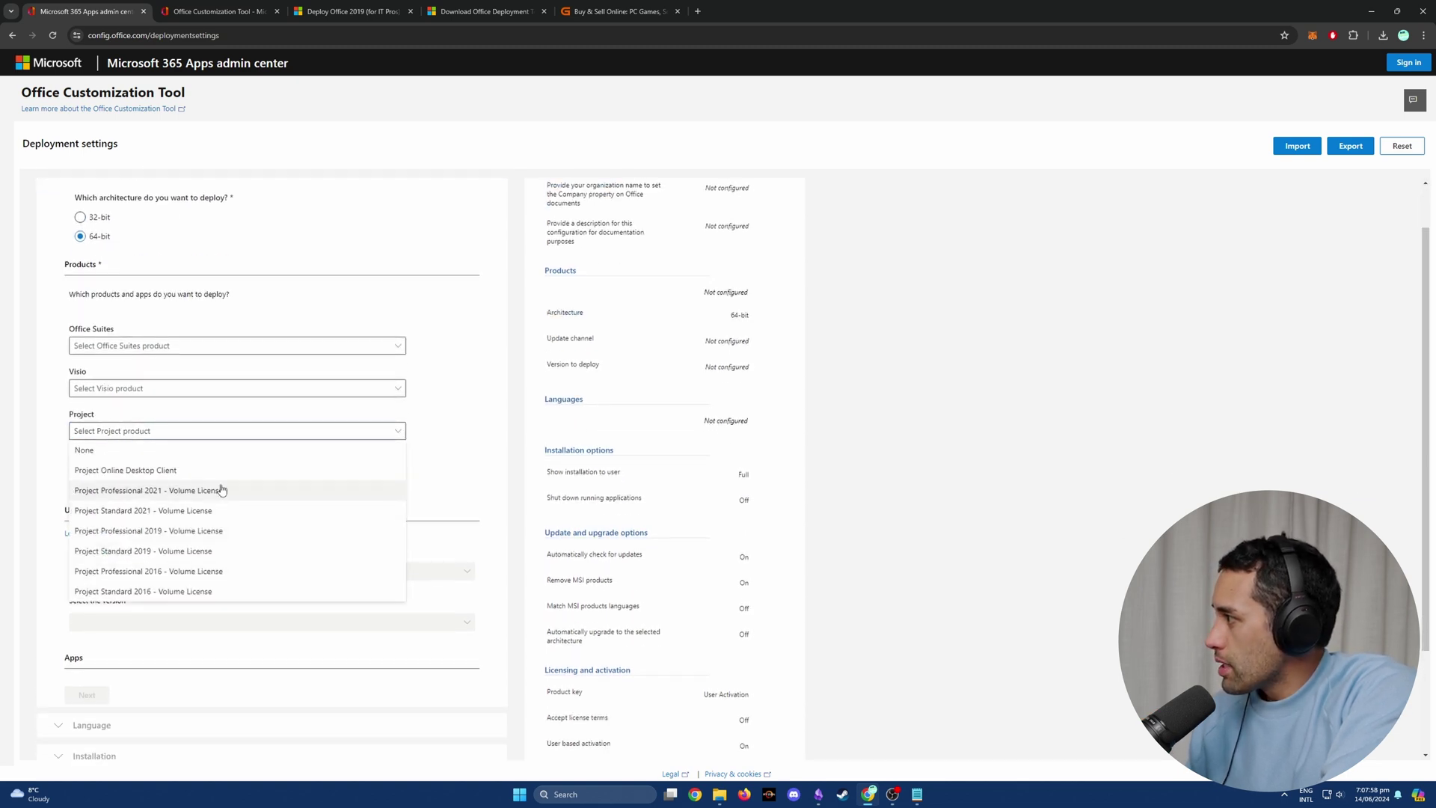
left_click(172, 493)
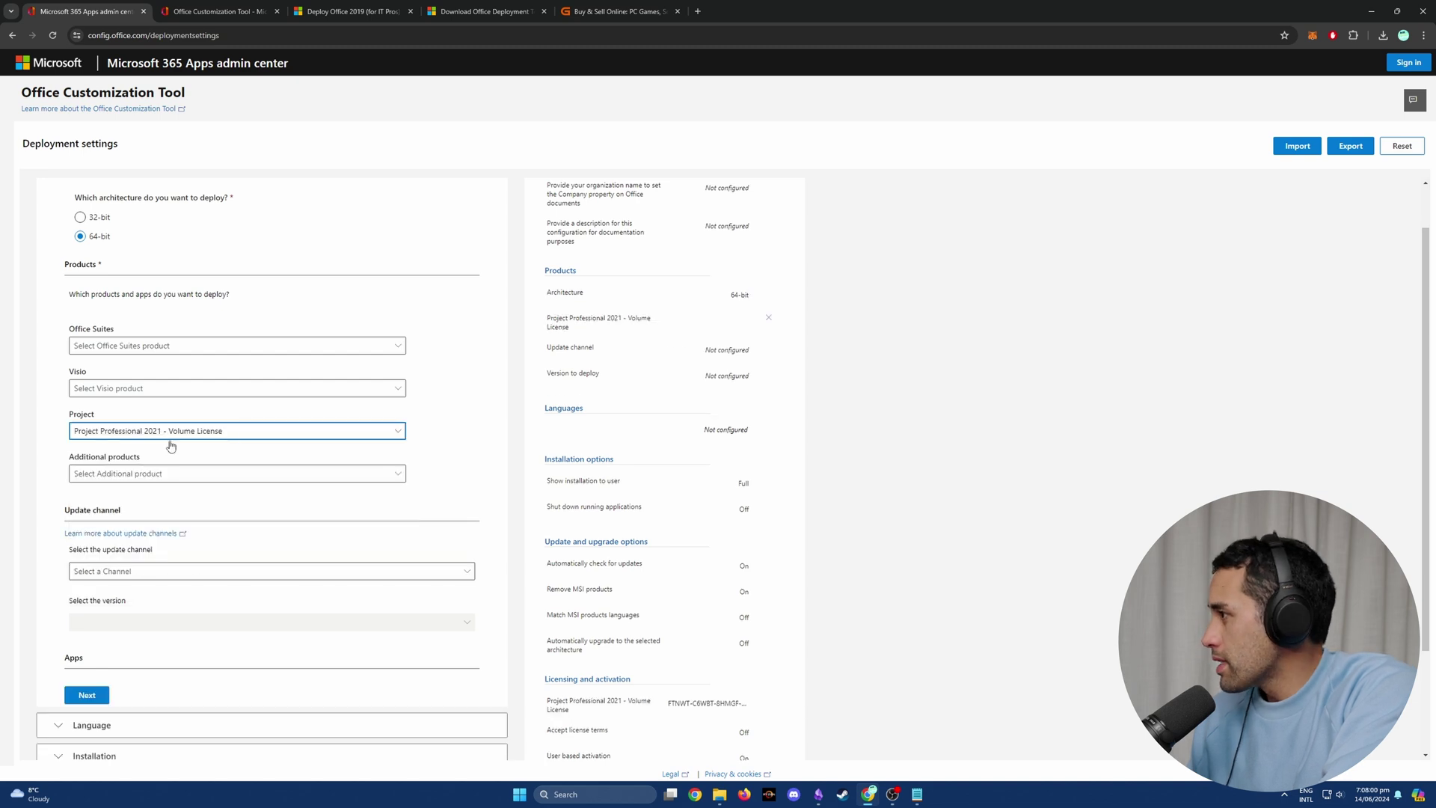
scroll(430, 474, "down", 3)
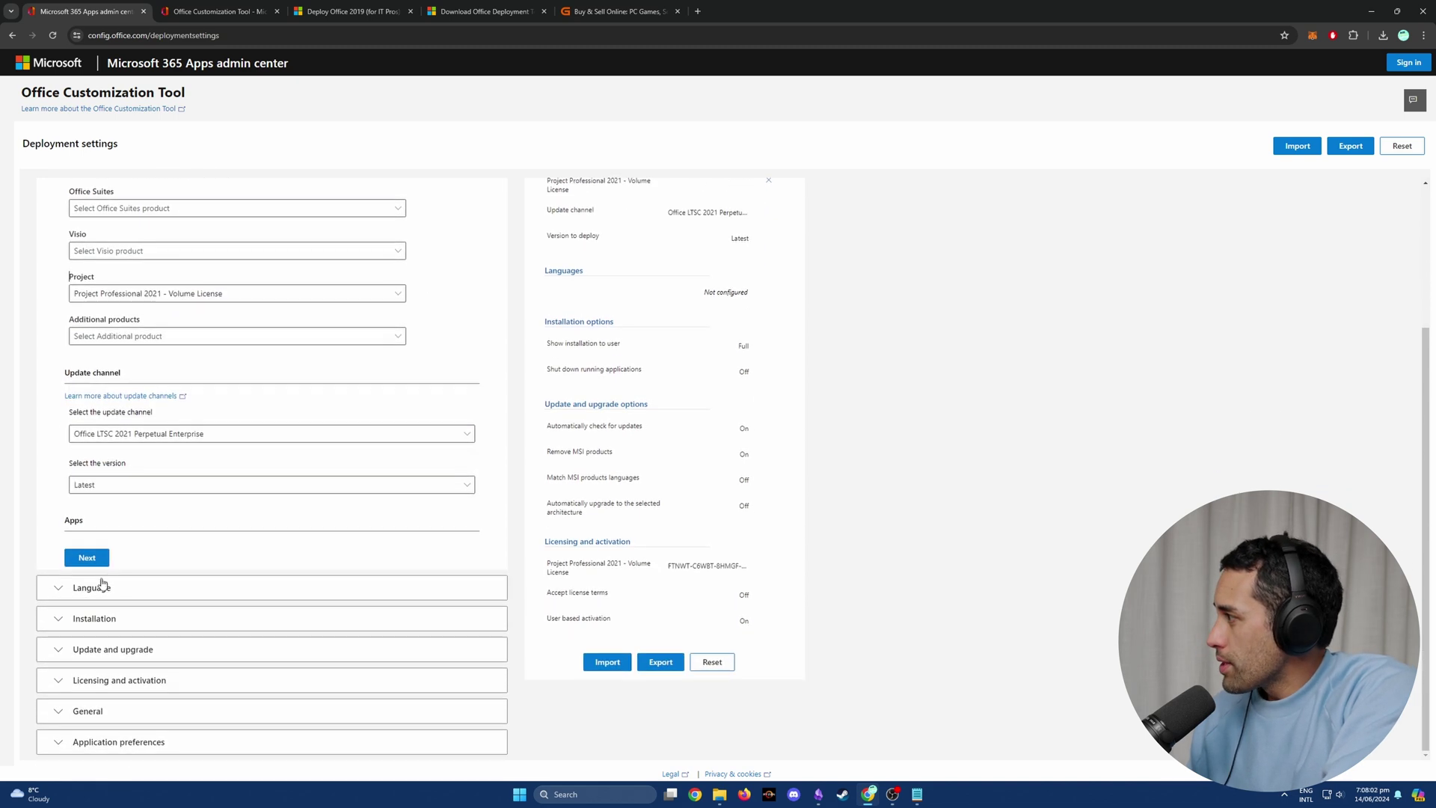
Set the primary language to English (United States) and pass through installation and update settings
left_click(96, 560)
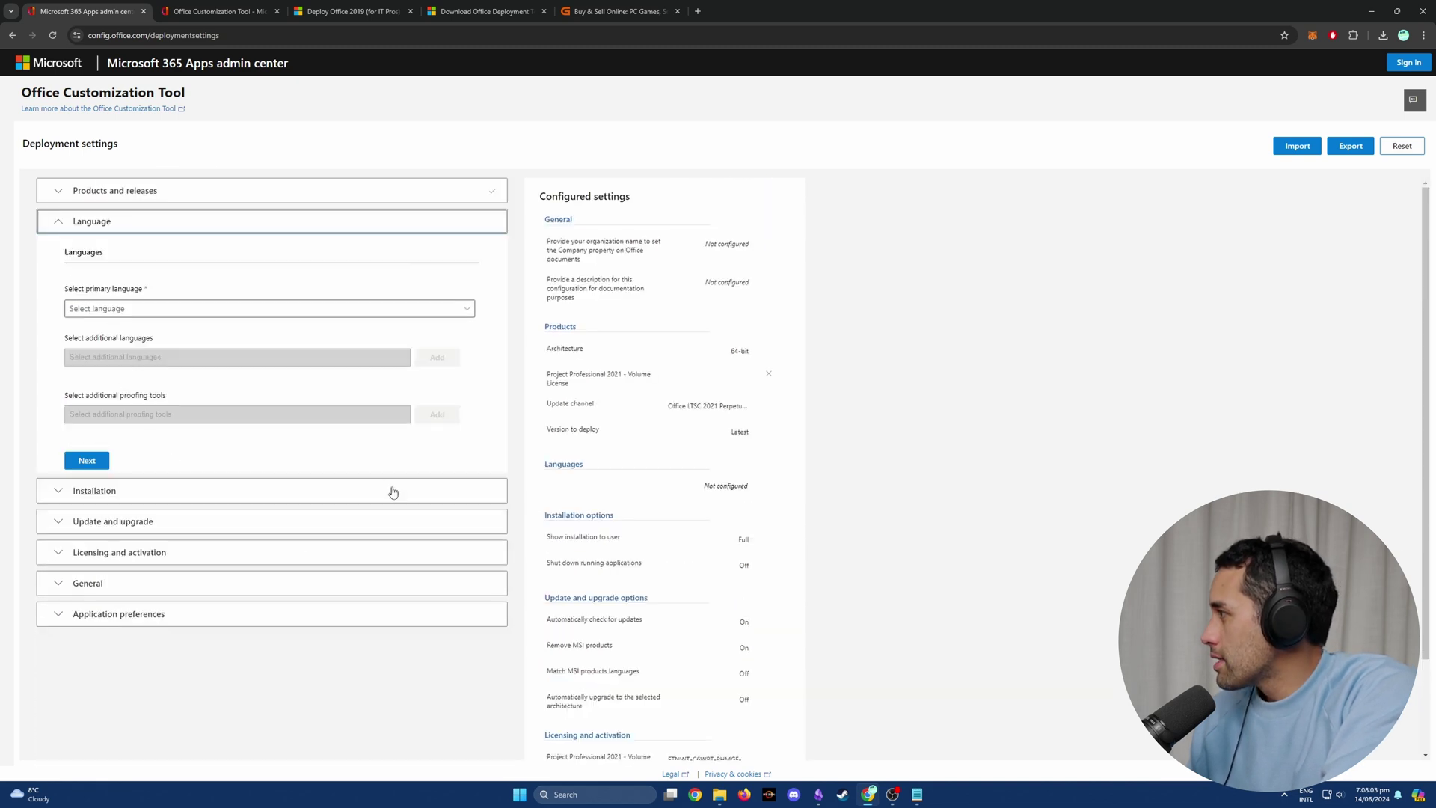
left_click(114, 310)
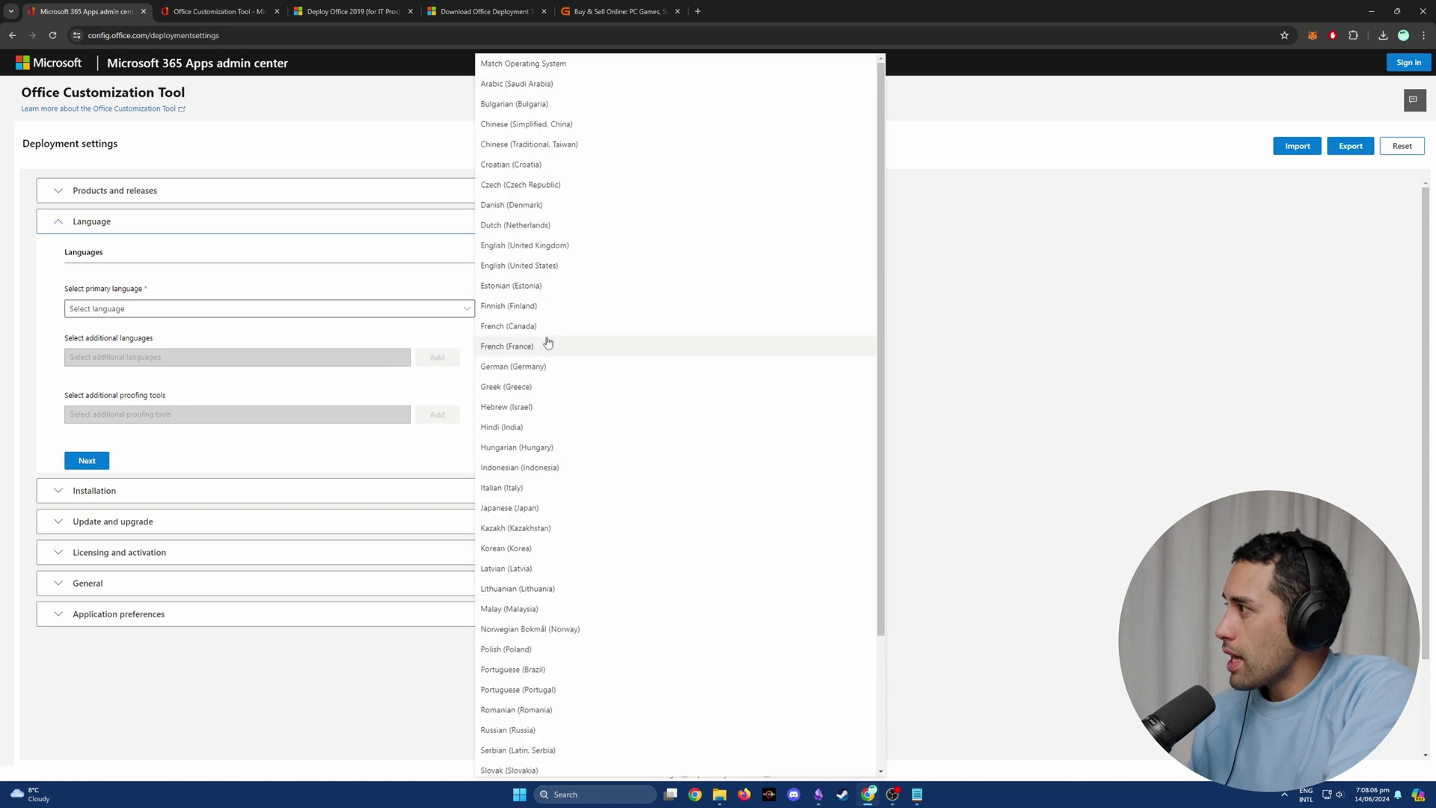
left_click(548, 268)
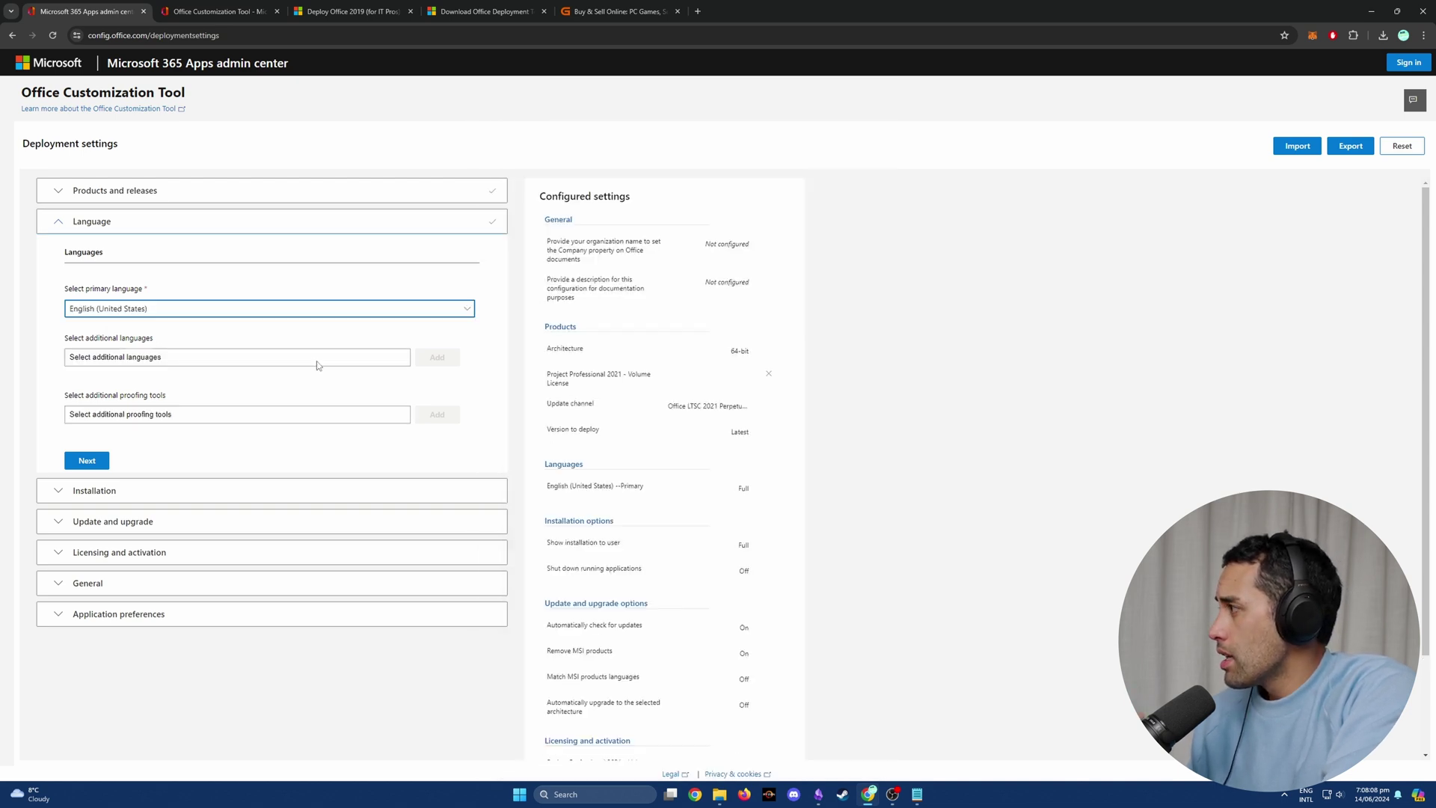
left_click(85, 463)
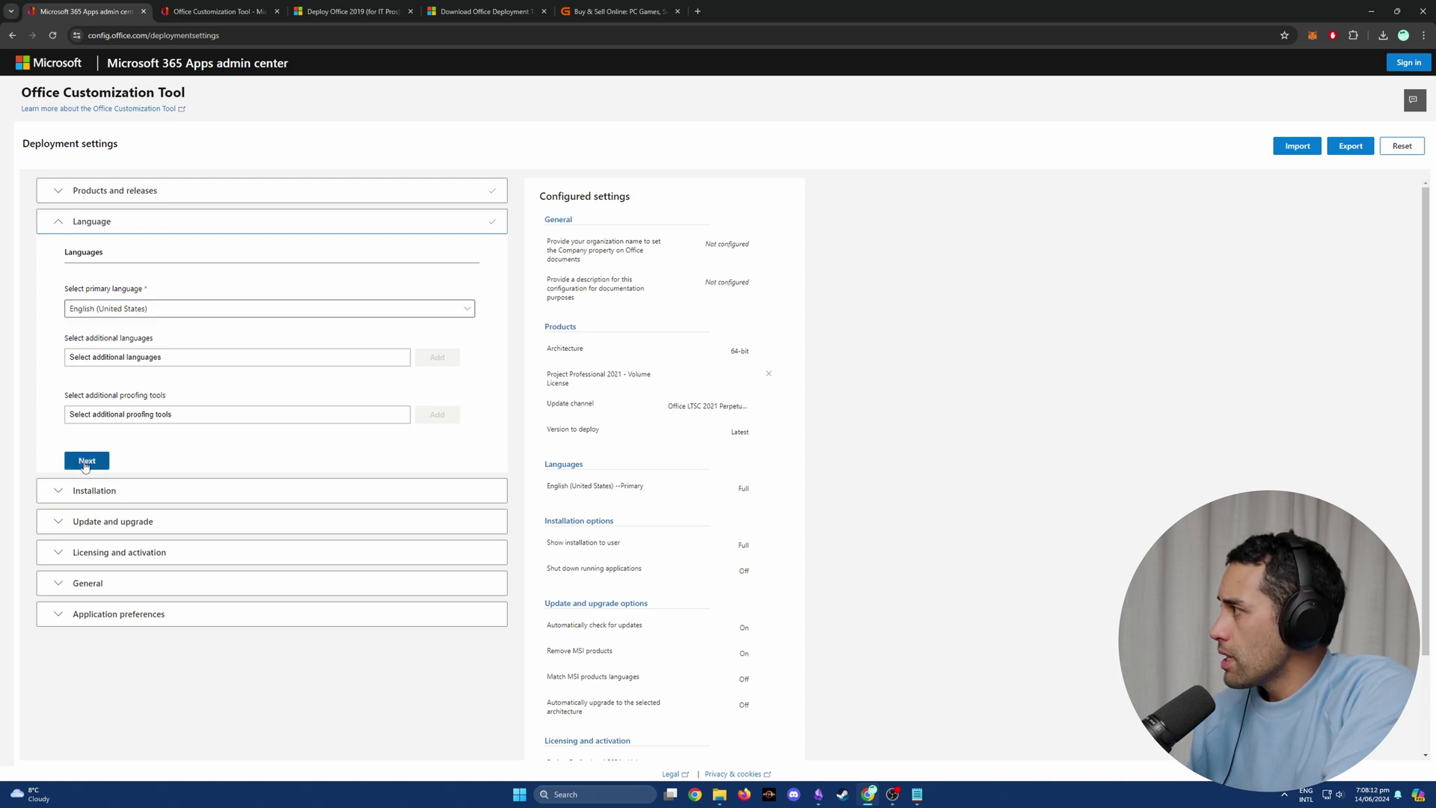
left_click(87, 532)
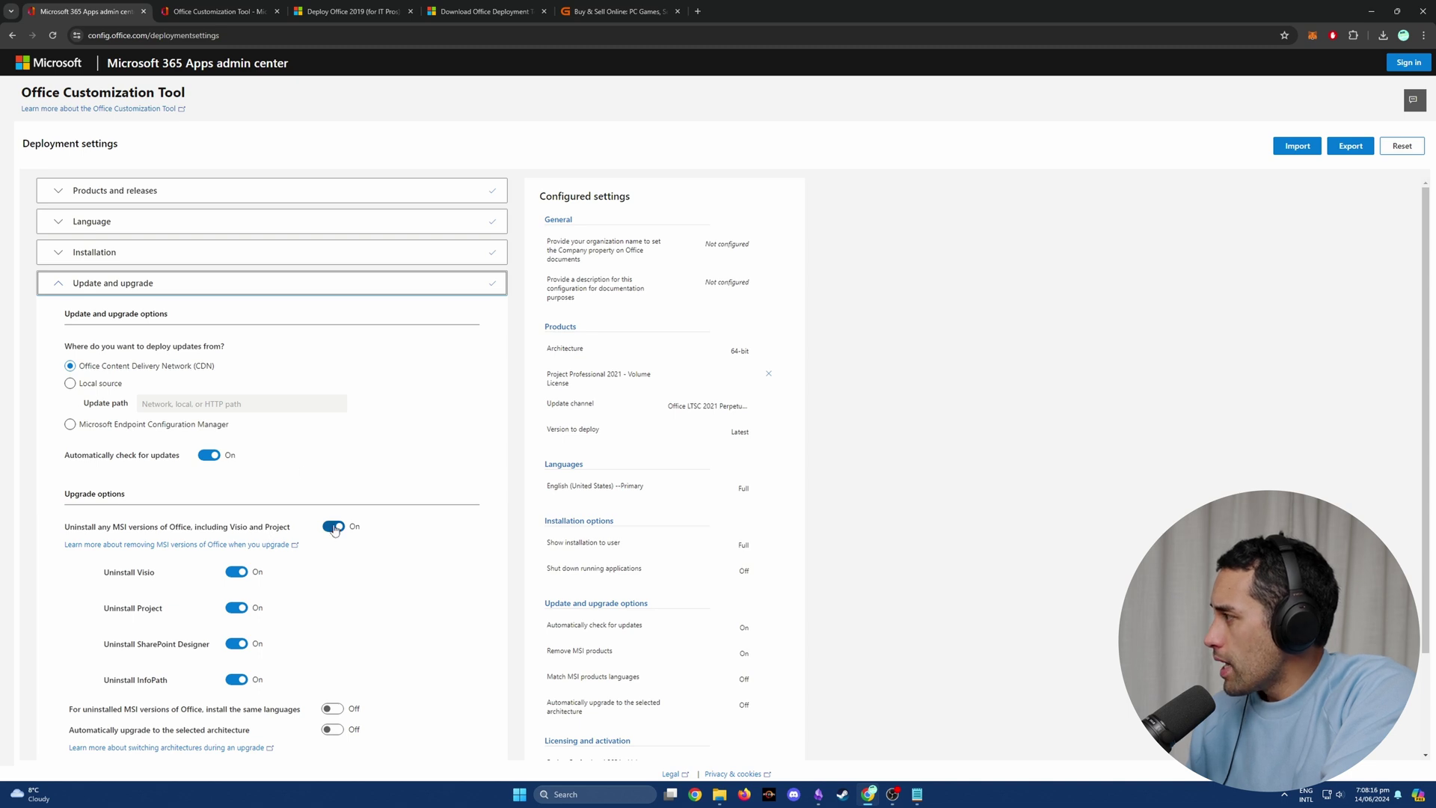
scroll(333, 530, "down", 2)
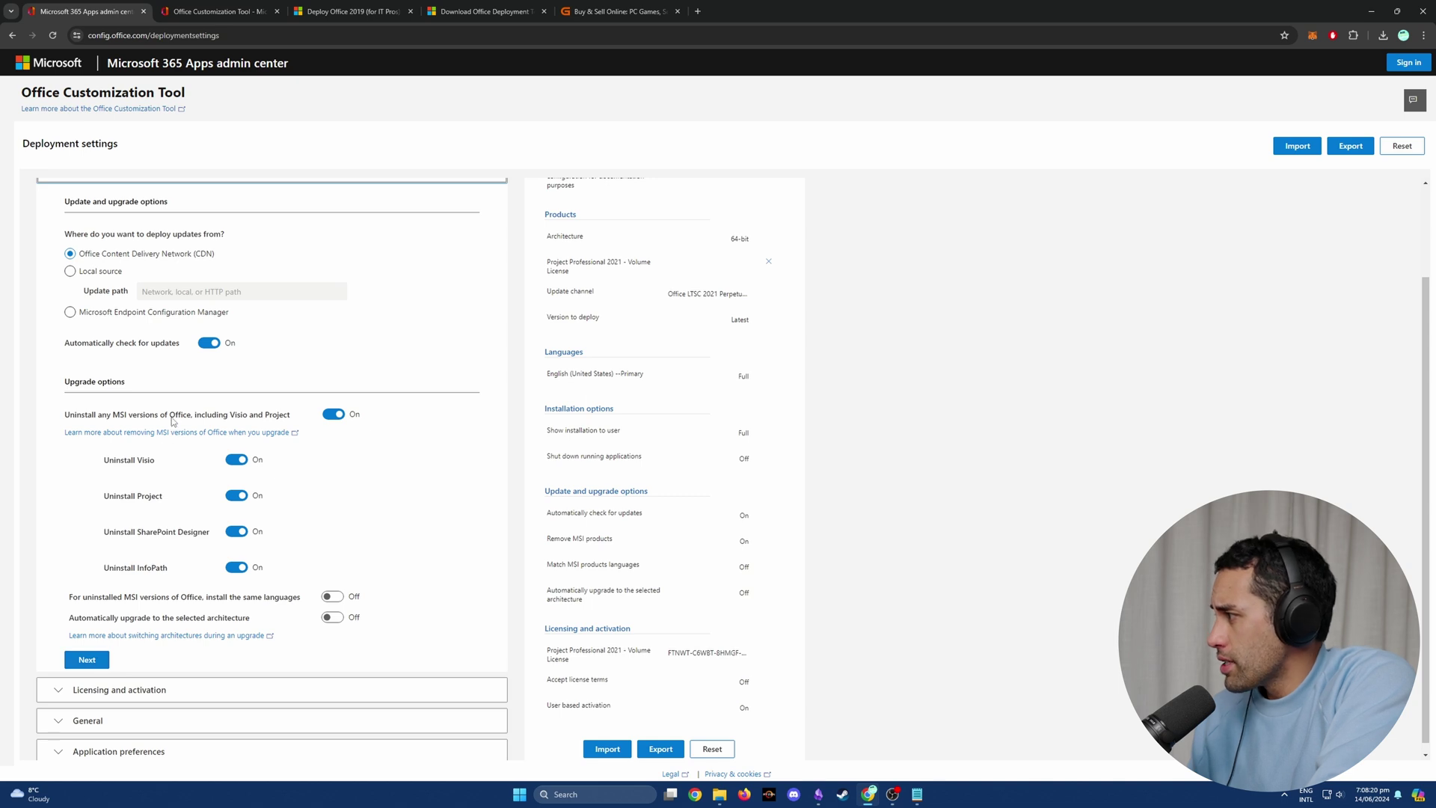
Try MAK licensing, revert to KMS with its default key, and finish the remaining sections
left_click(85, 661)
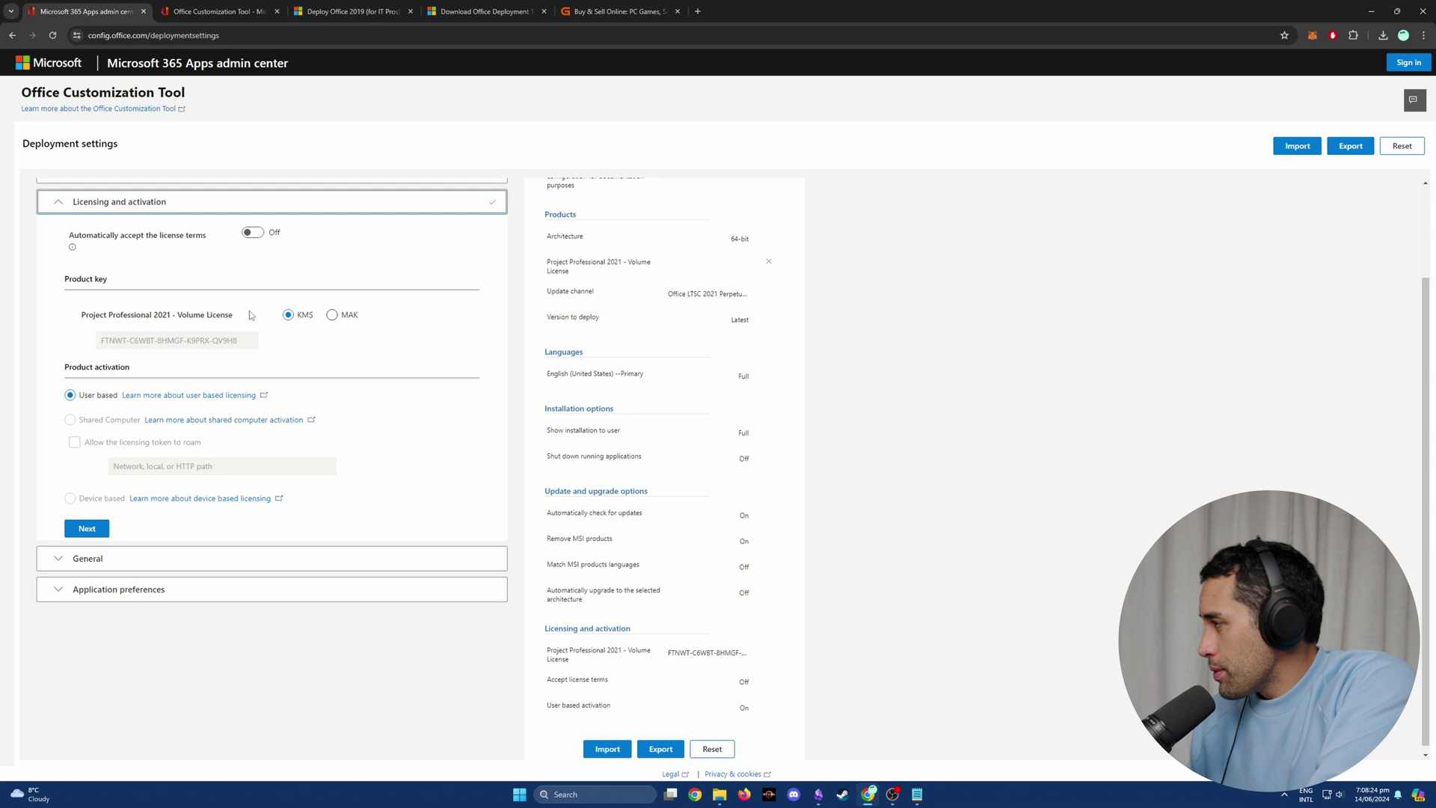
left_click(348, 317)
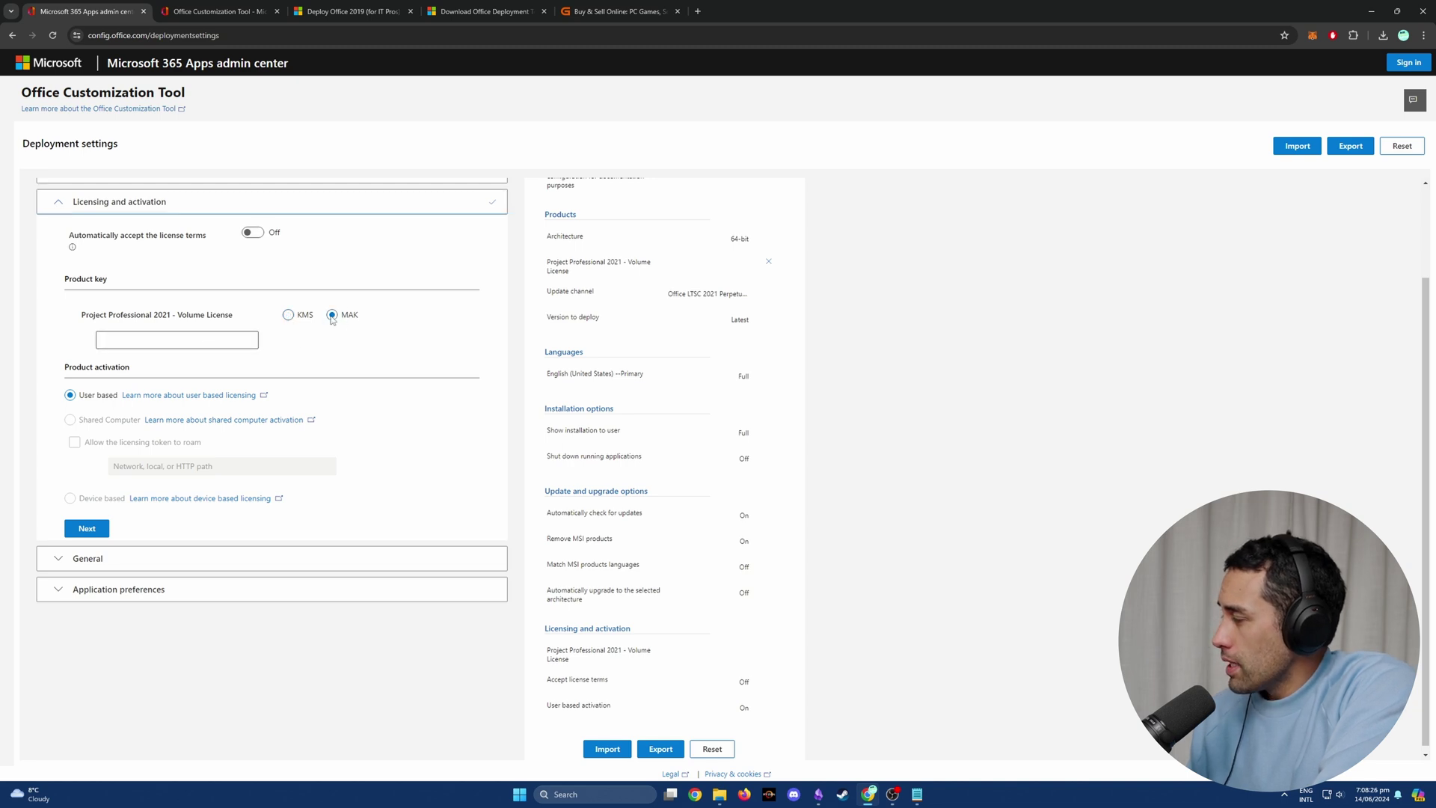
left_click(178, 343)
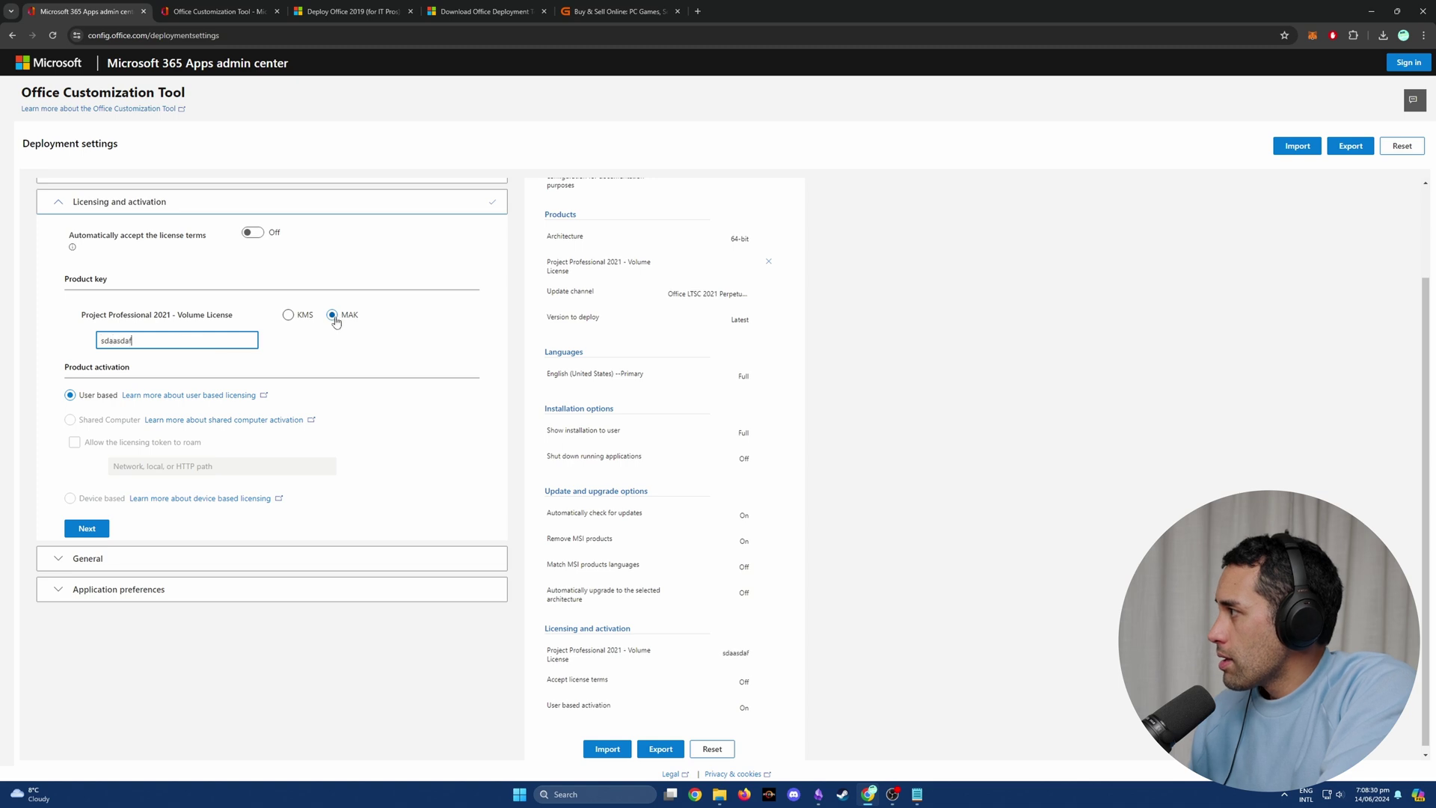
left_click(298, 318)
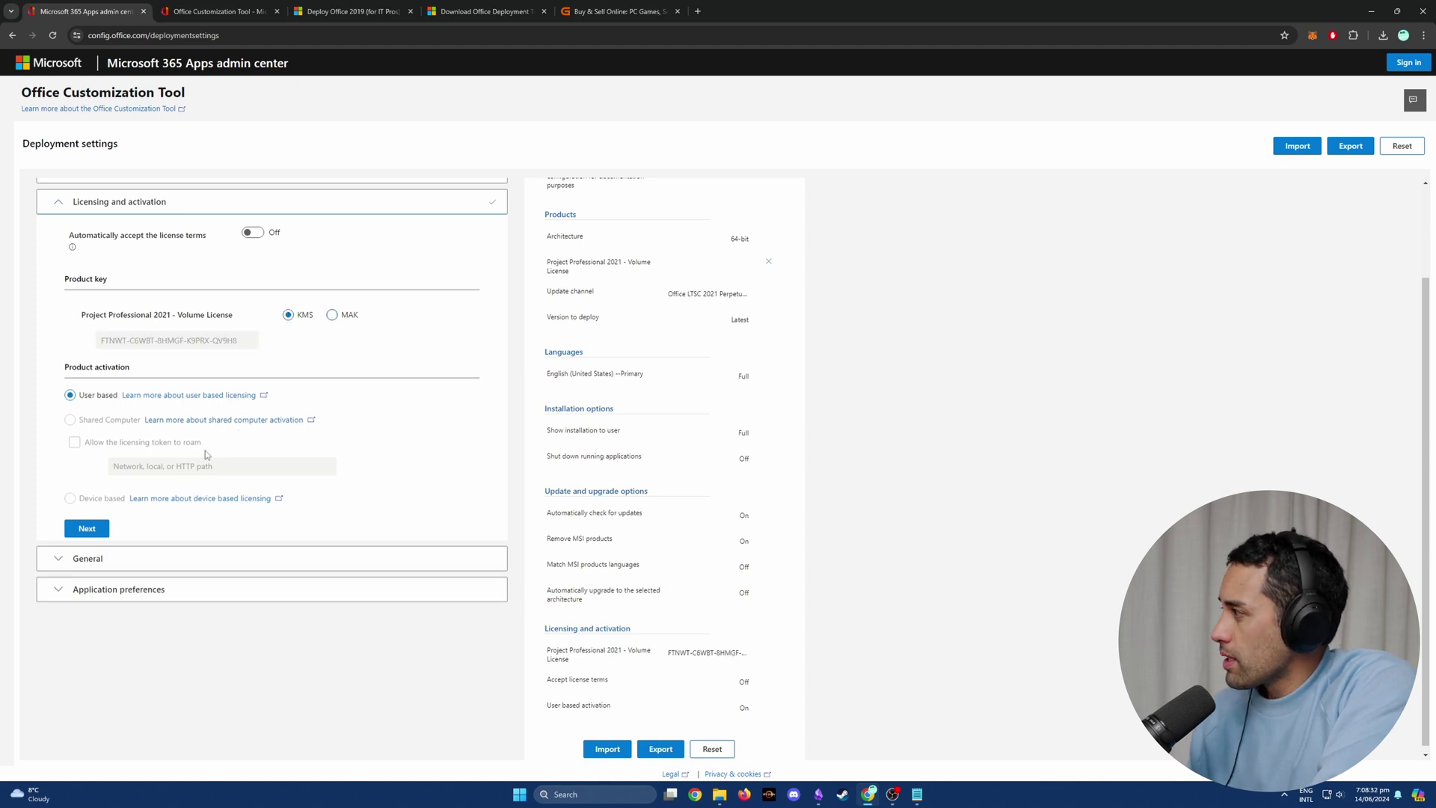
left_click(78, 531)
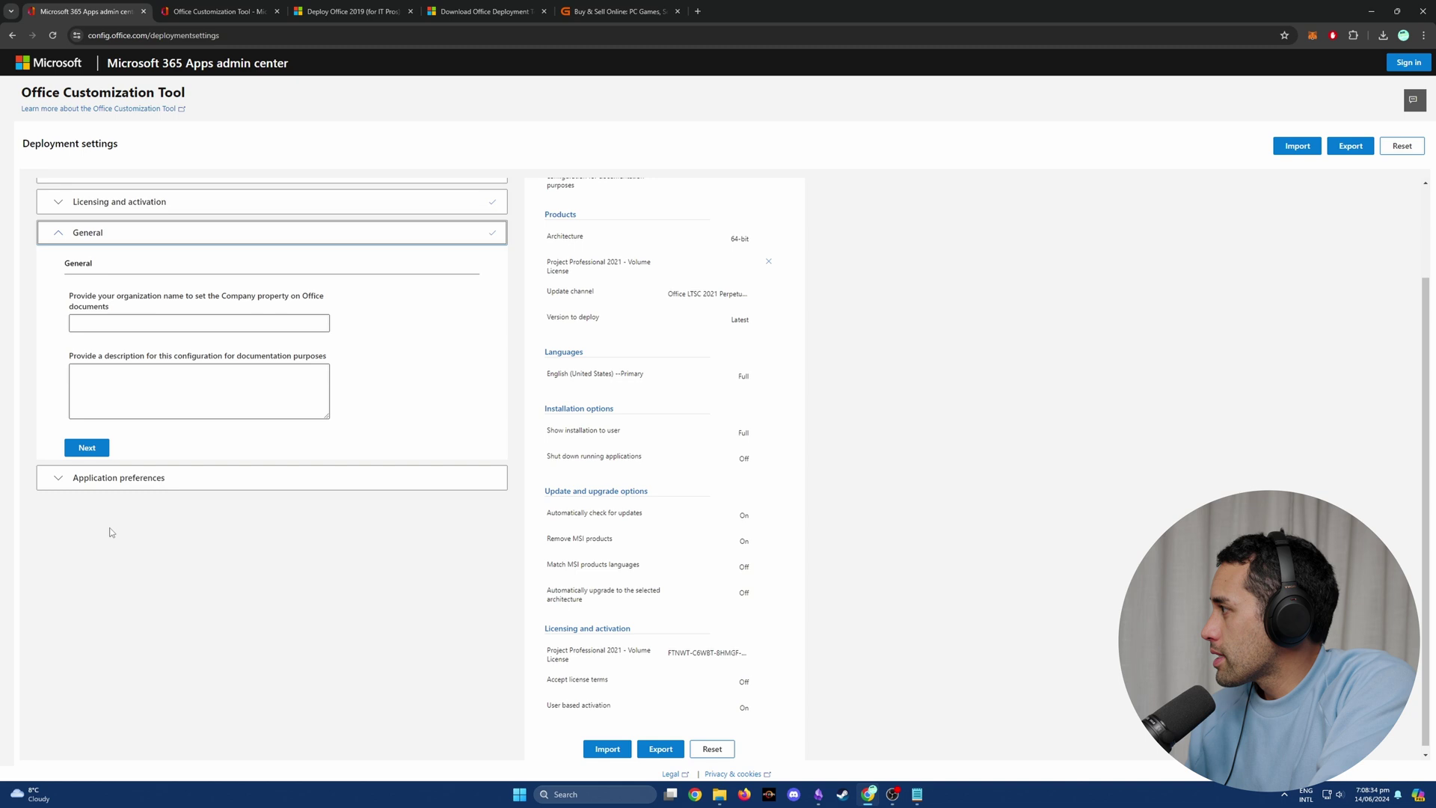
left_click(92, 450)
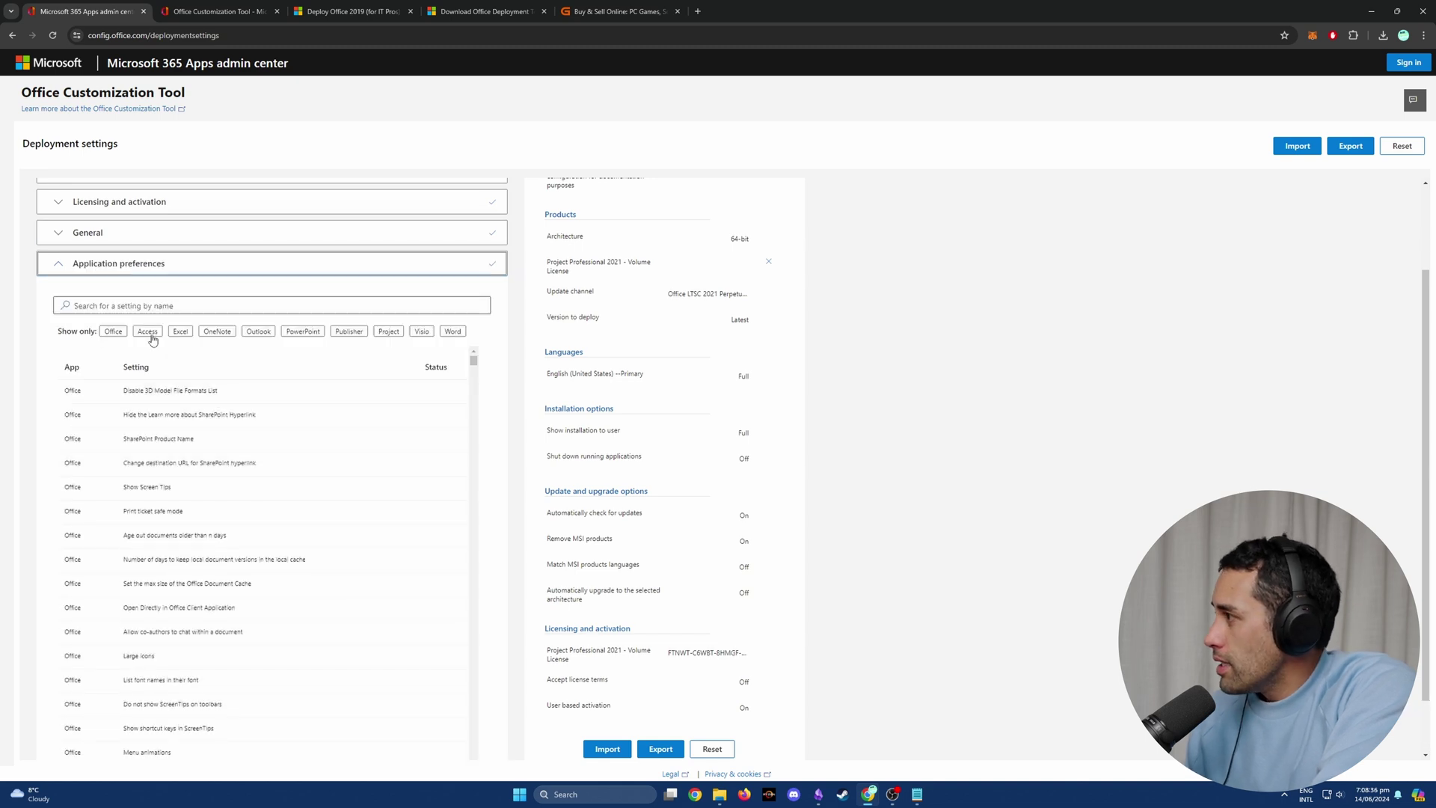
scroll(261, 523, "down", 5)
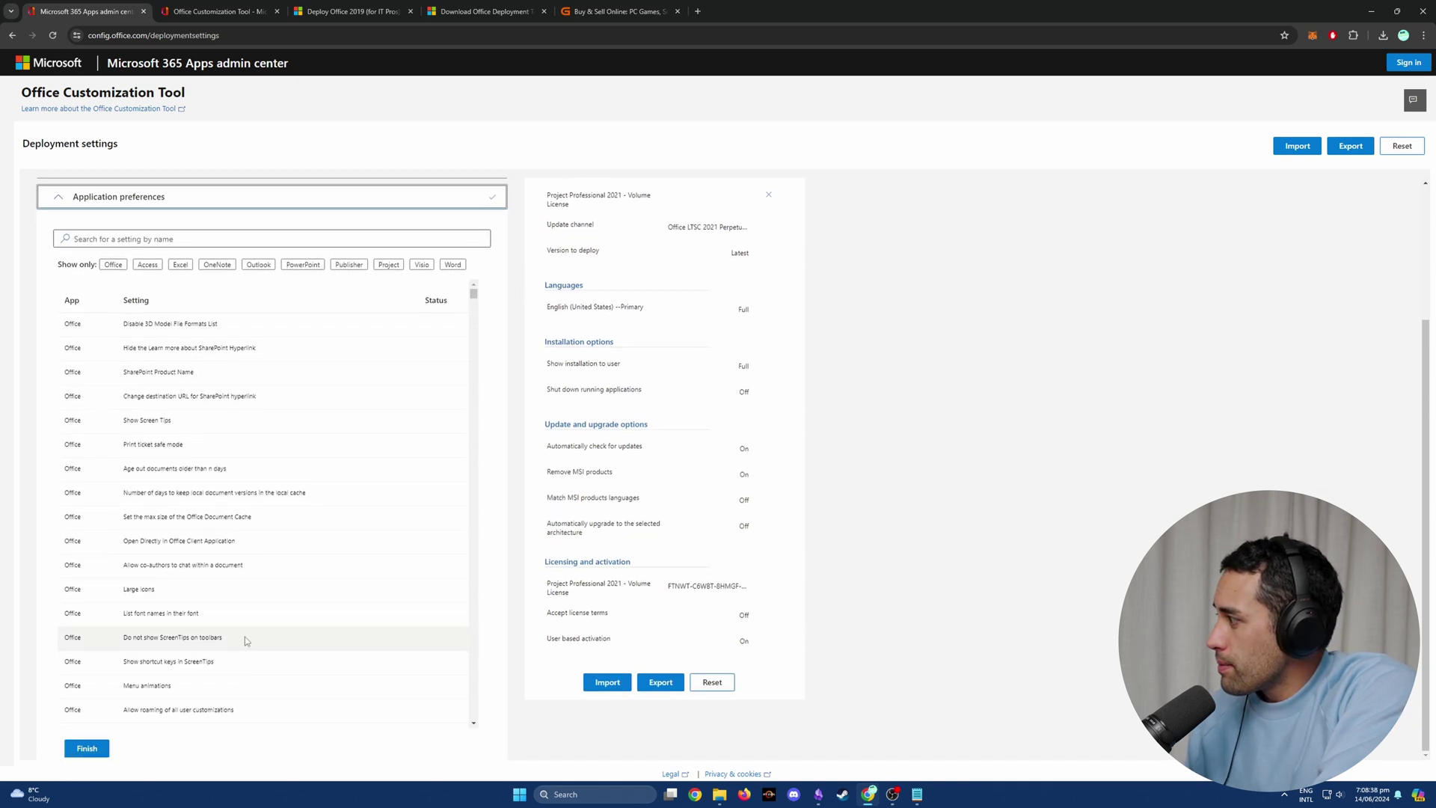
left_click(86, 750)
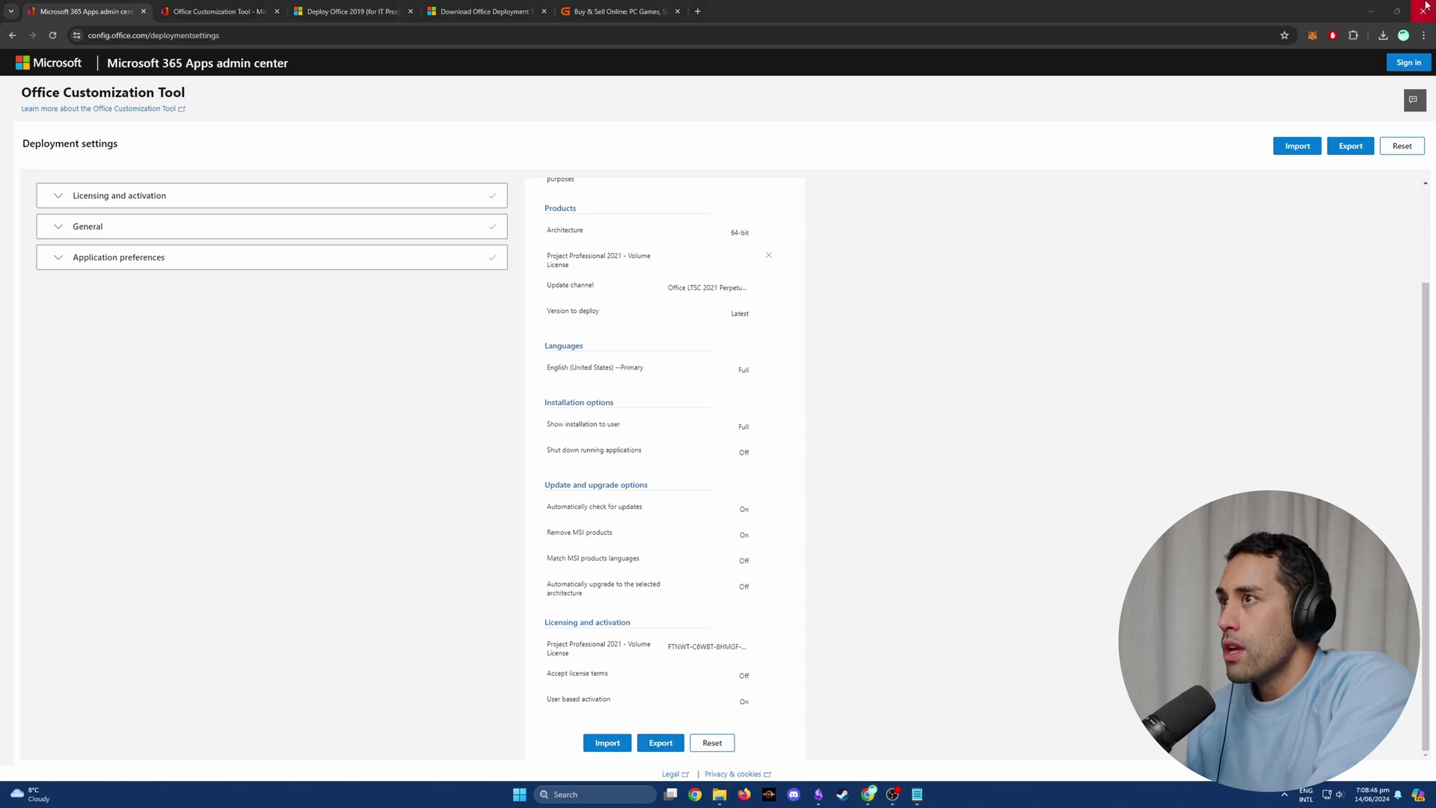
Clear the desktop, create a new folder, and open the project professional 2021 setup folder
left_click(1381, 13)
left_click(1170, 171)
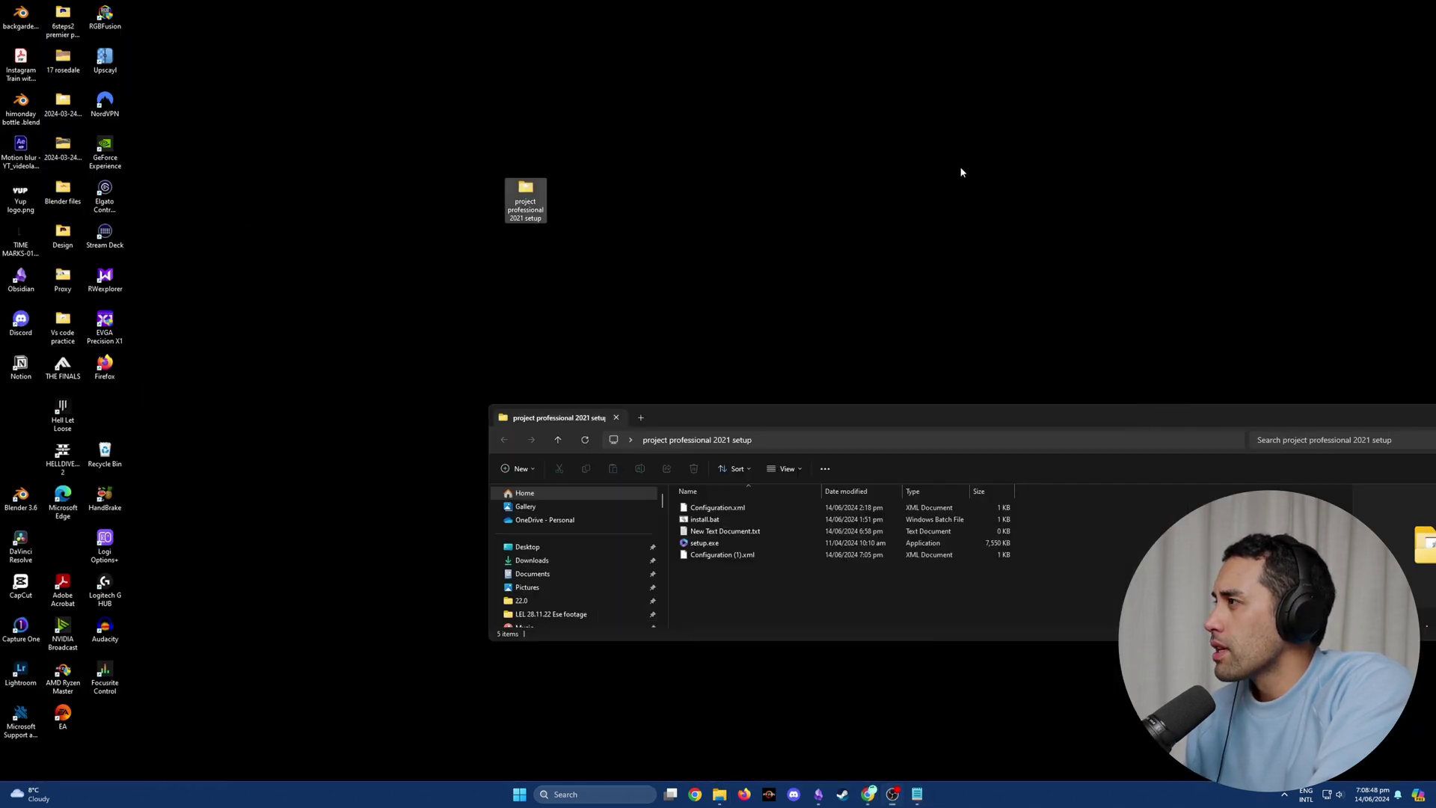
right_click(594, 191)
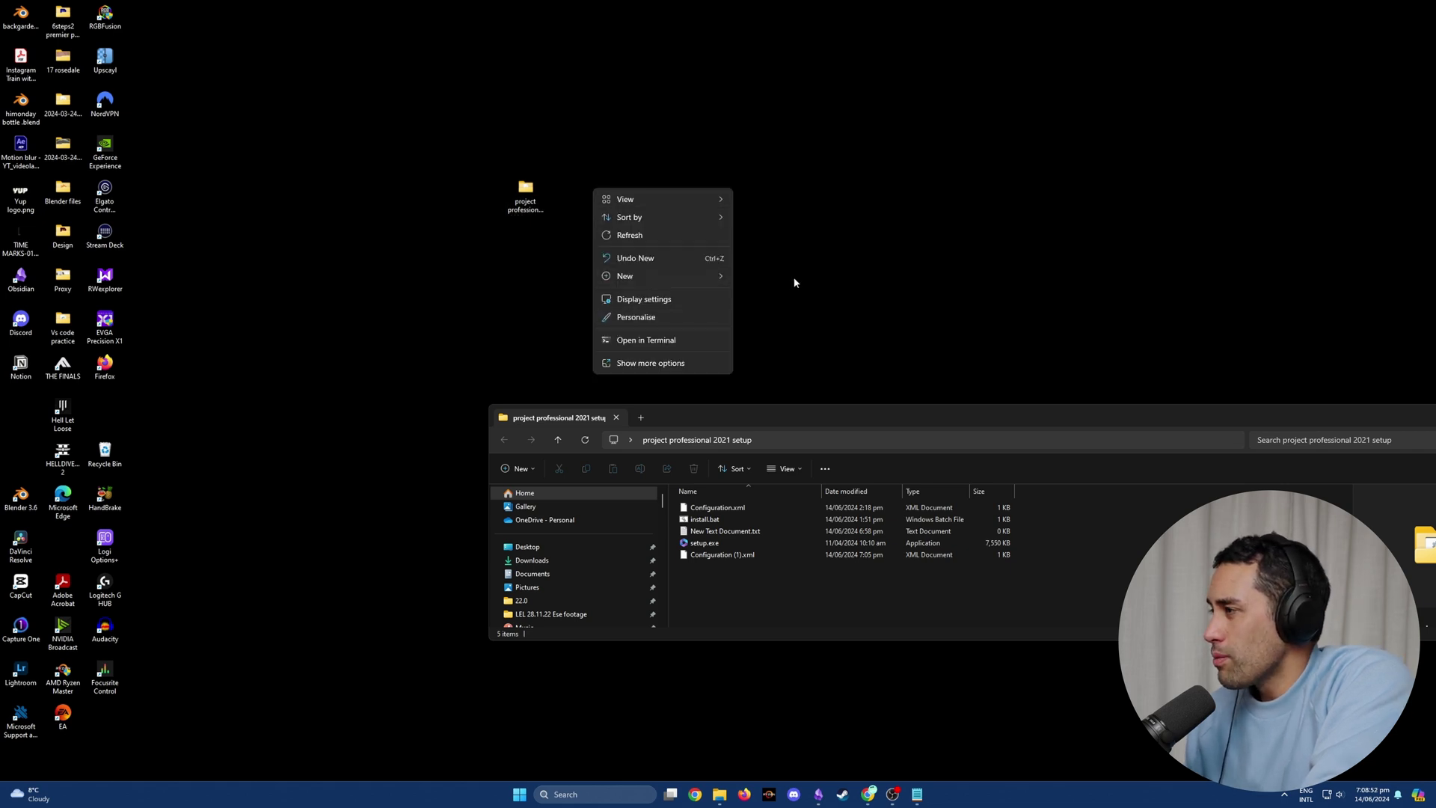
left_click(707, 276)
left_click(774, 280)
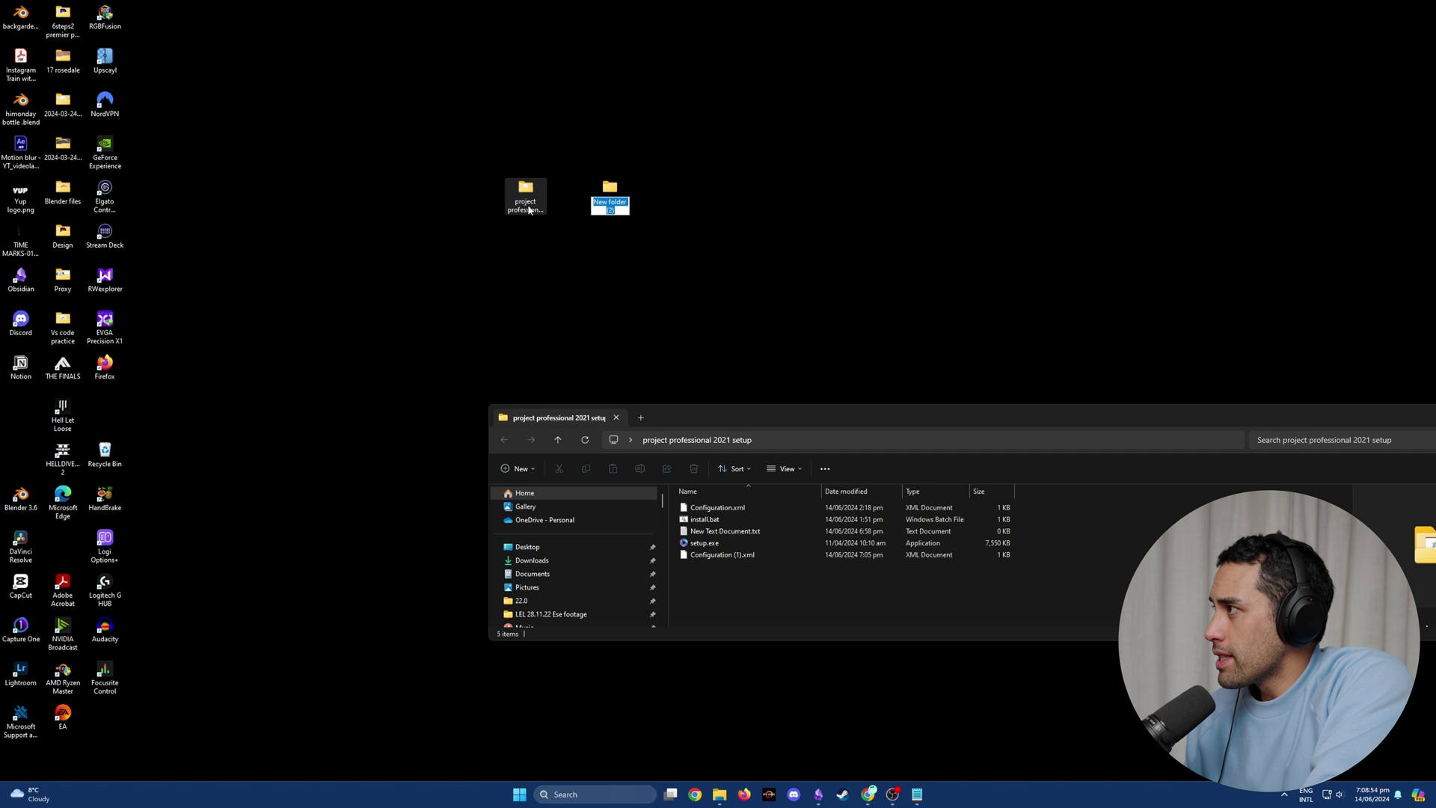
left_click(541, 211)
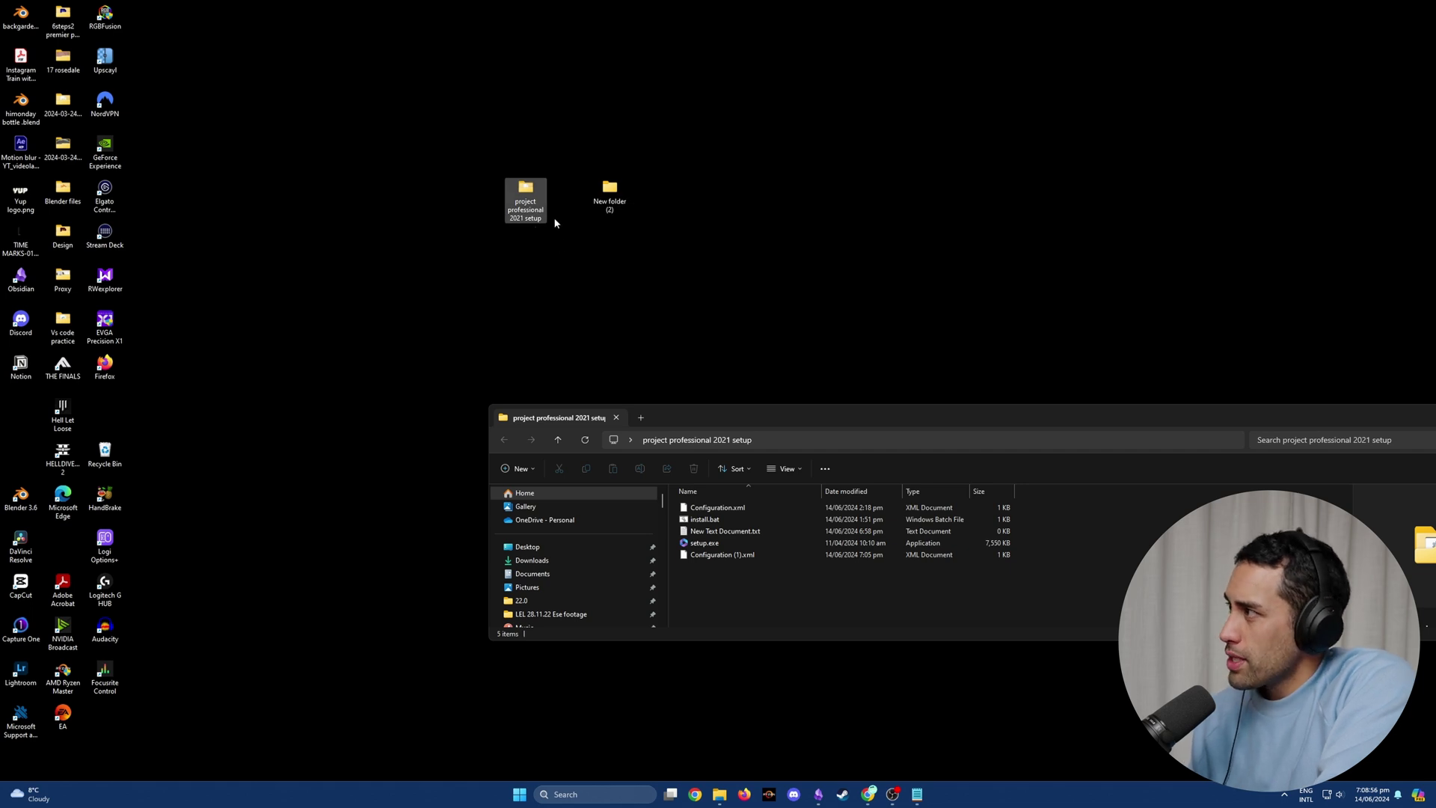
left_click(612, 199)
left_click(540, 211)
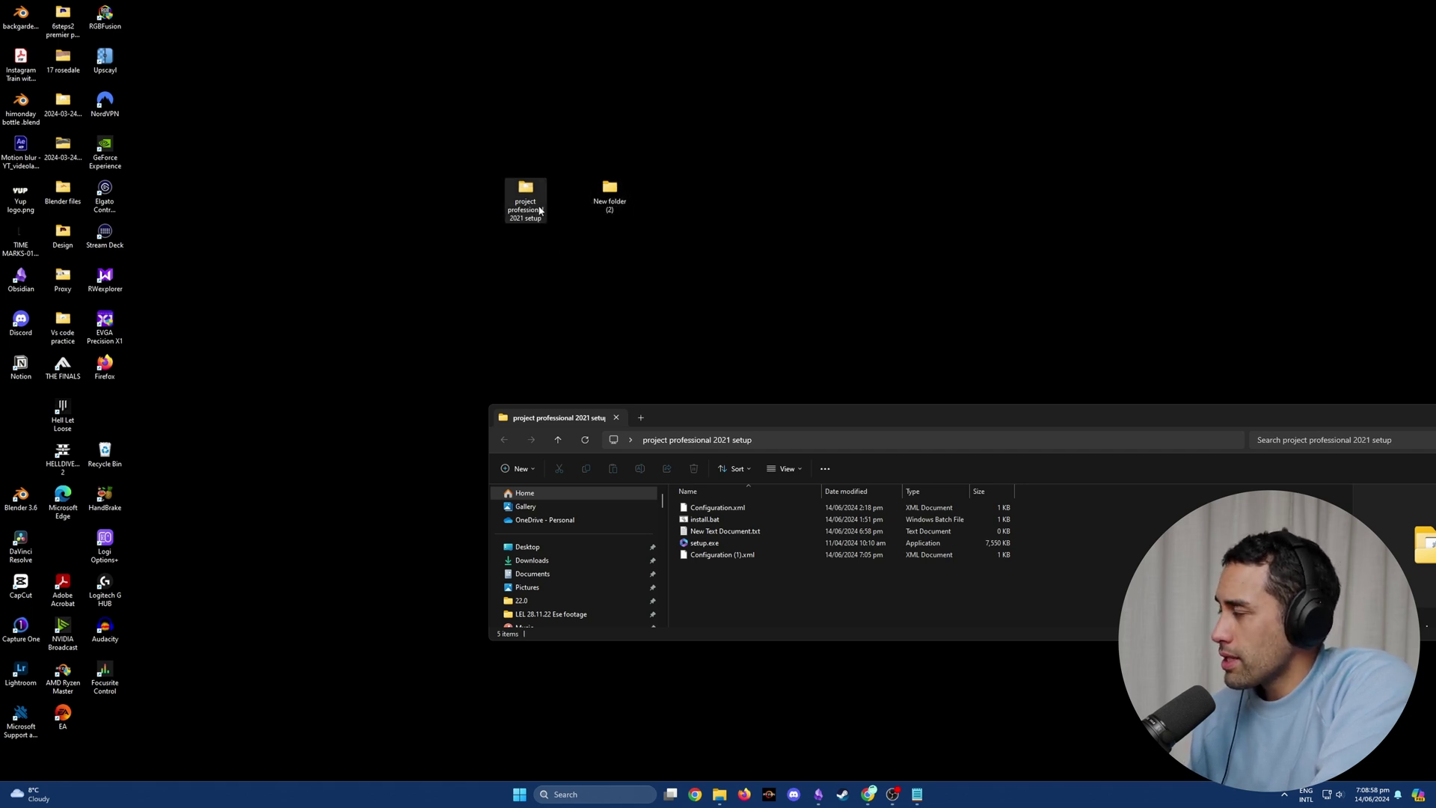
left_click(748, 449)
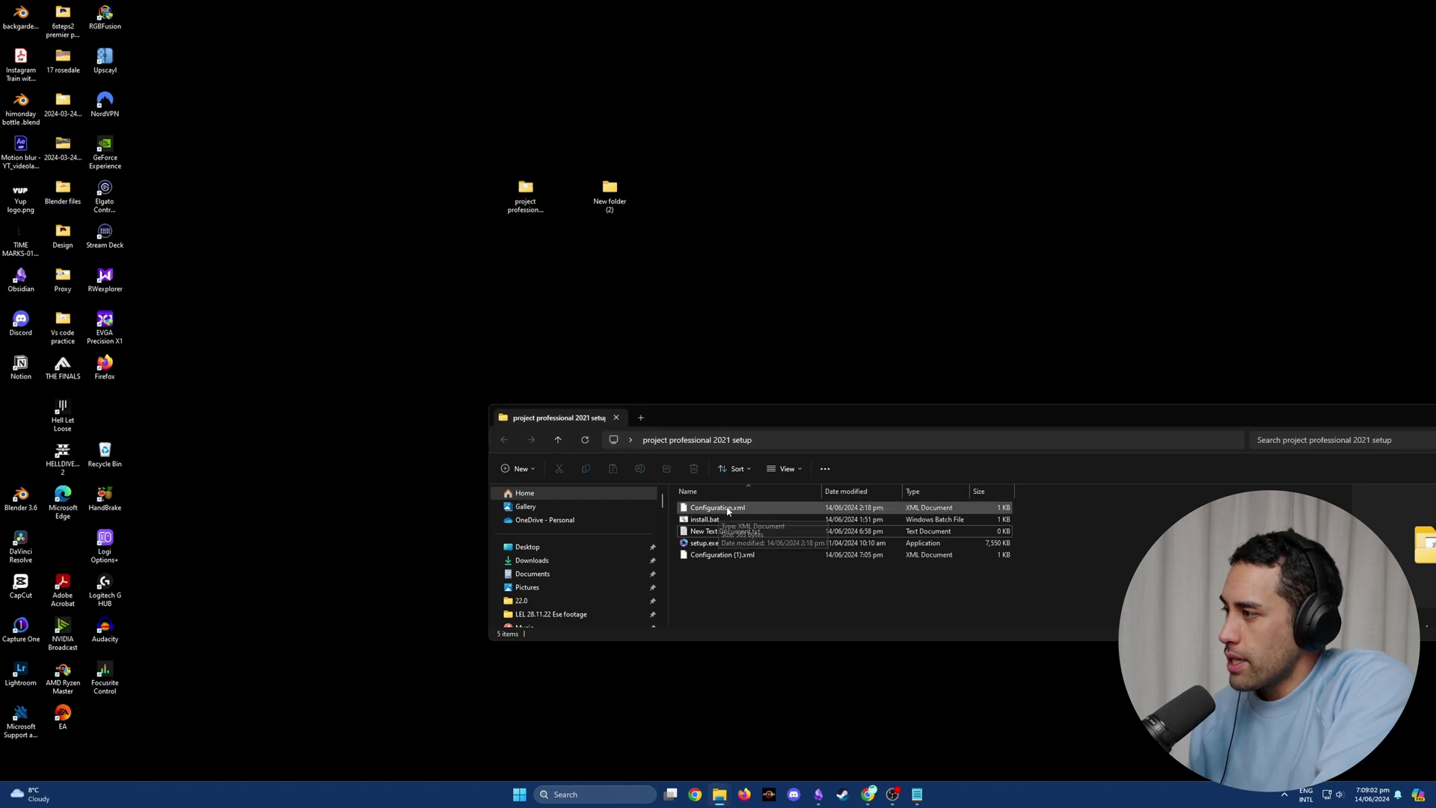
Delete Configuration (1).xml and New Text Document.txt from the setup folder
left_click(716, 555)
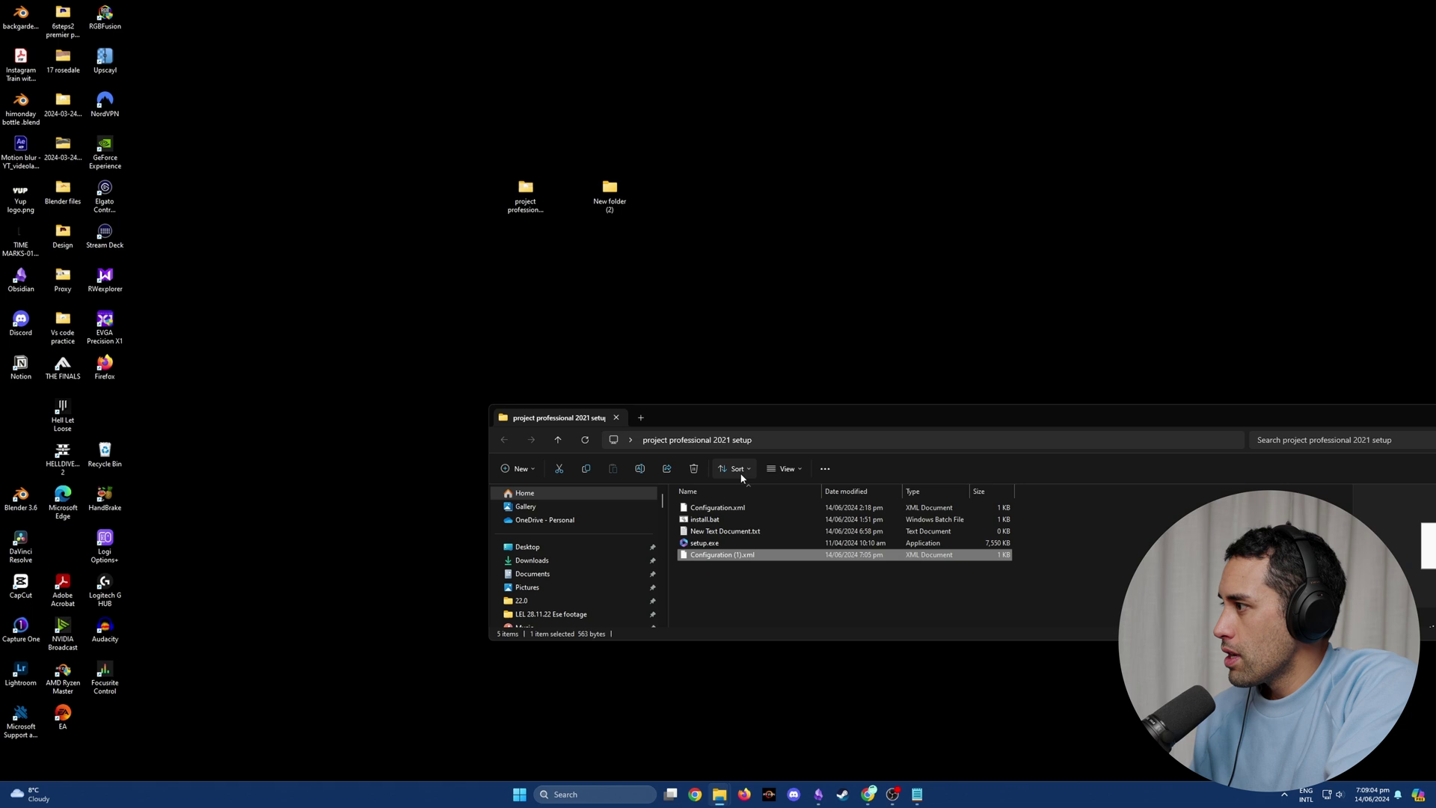
left_click(694, 468)
left_click(750, 442)
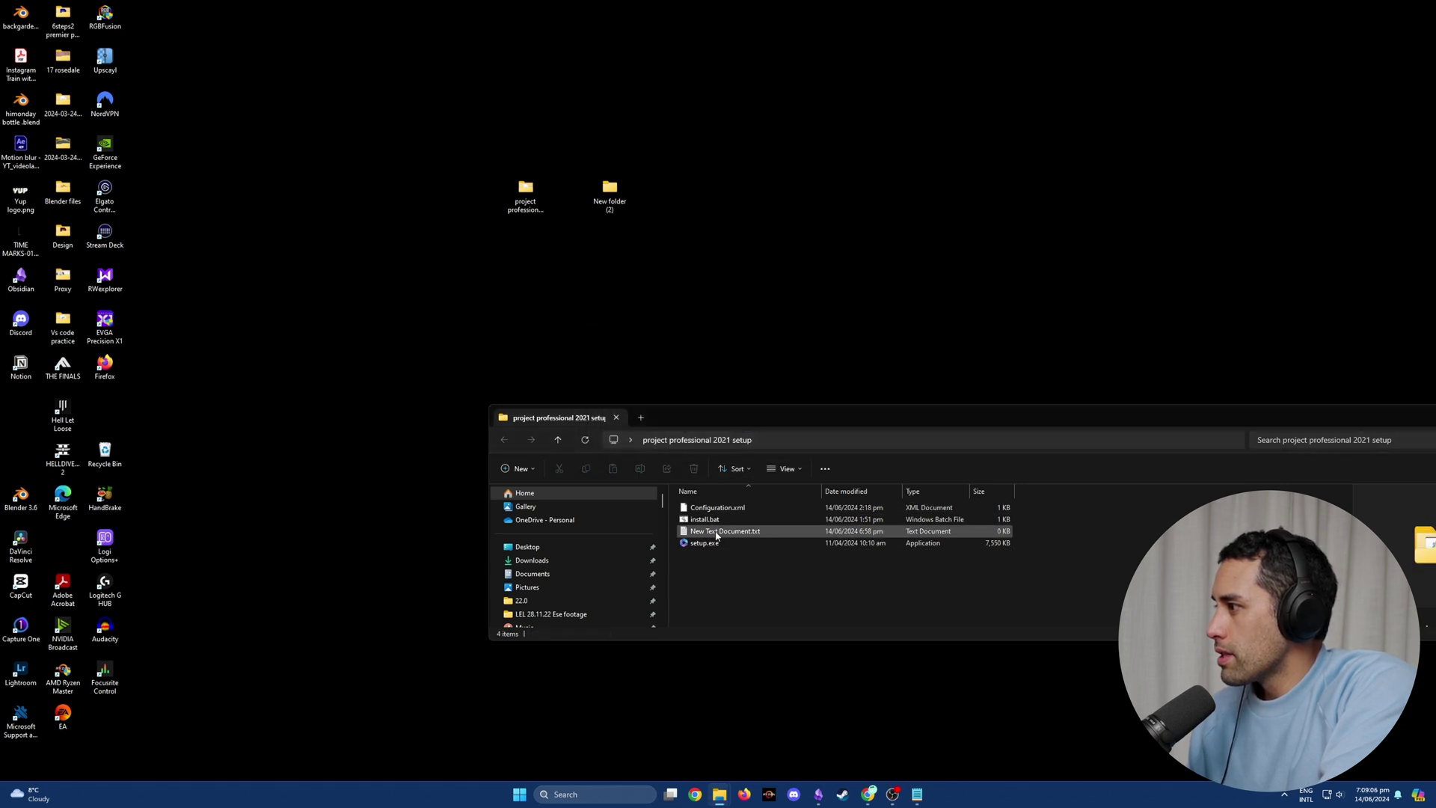
left_click(693, 468)
left_click(751, 442)
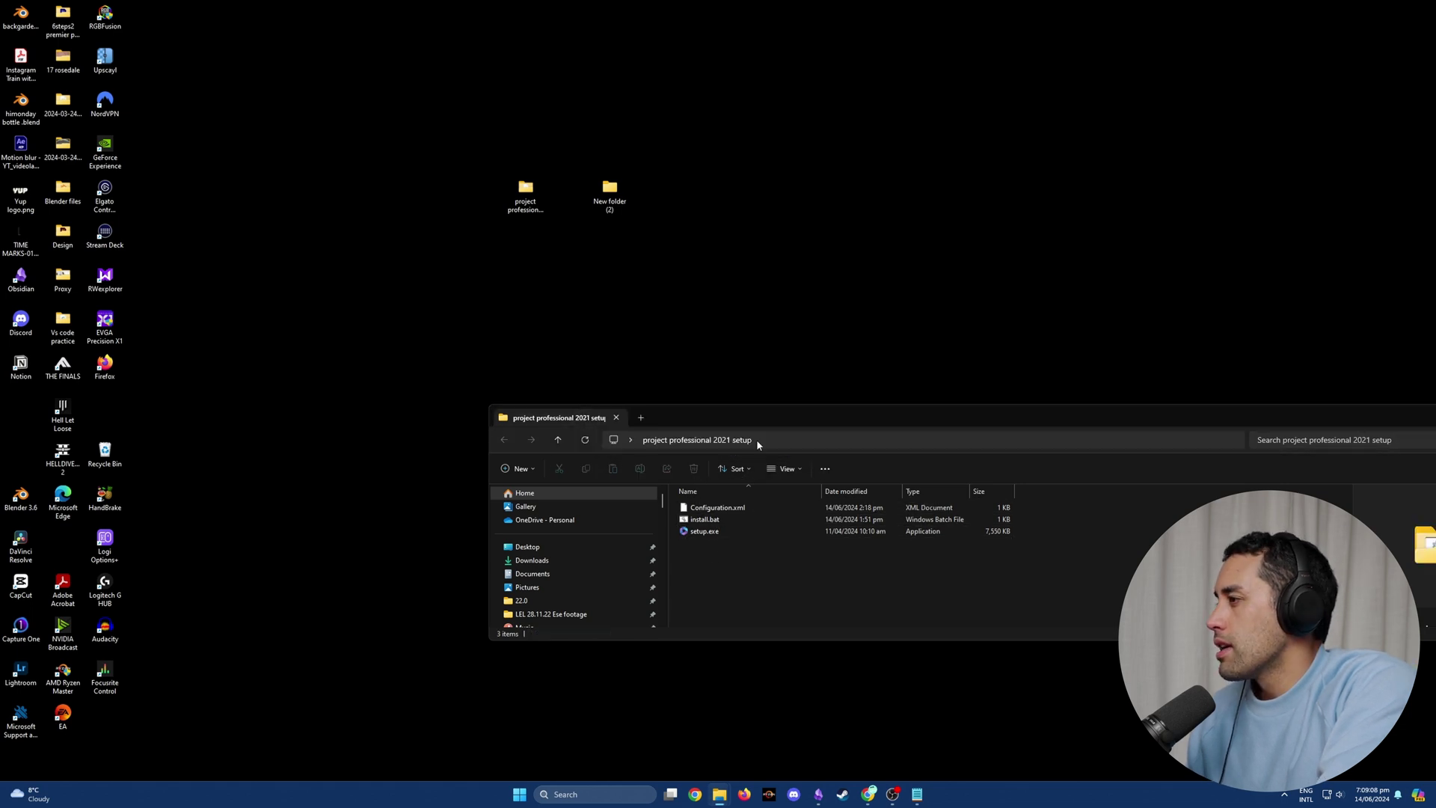
left_click(719, 508)
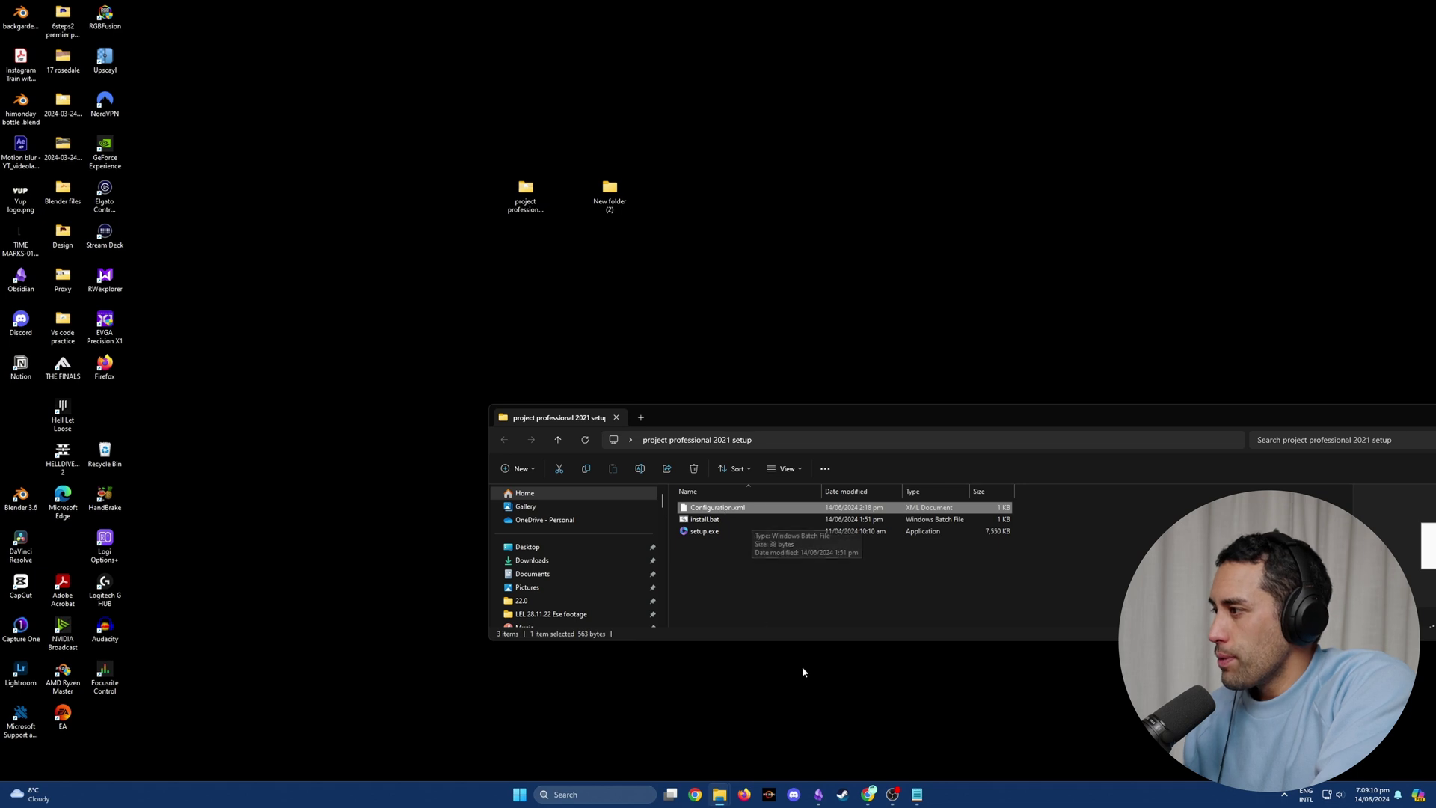
left_click(751, 585)
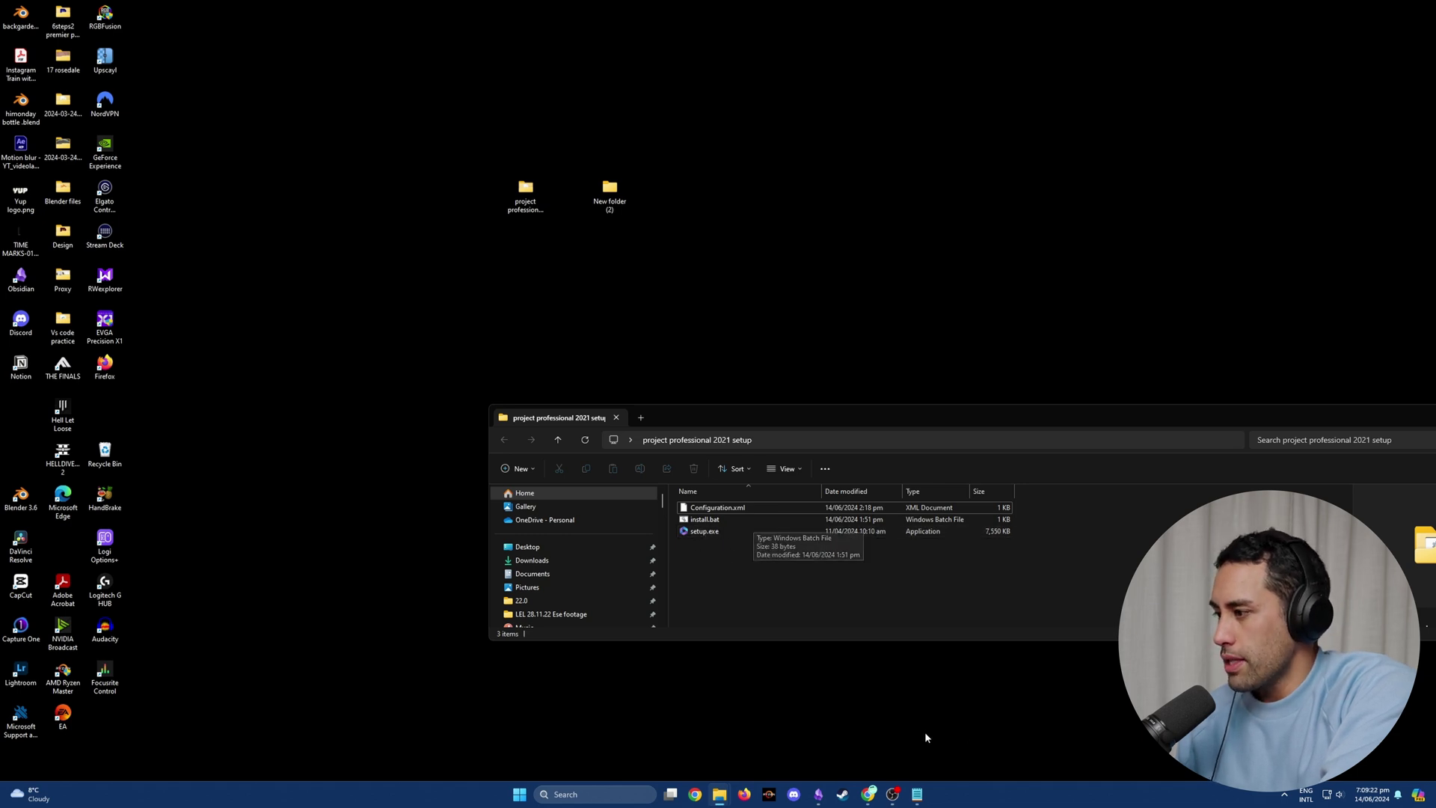
mouse_move(911, 800)
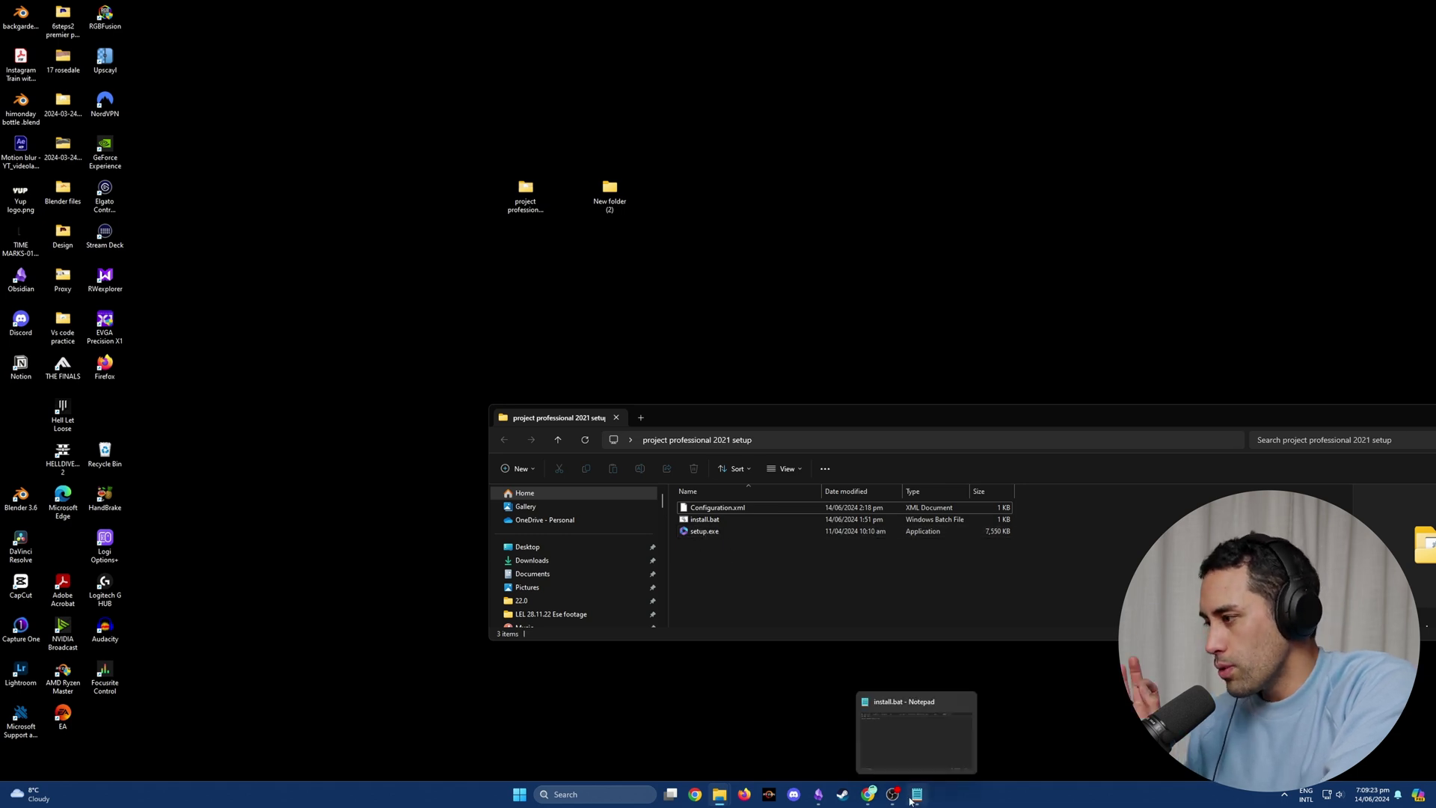
Begin exporting the configuration XML to the project professional 2021 setup folder, then cancel the save
left_click(868, 795)
scroll(291, 368, "up", 2)
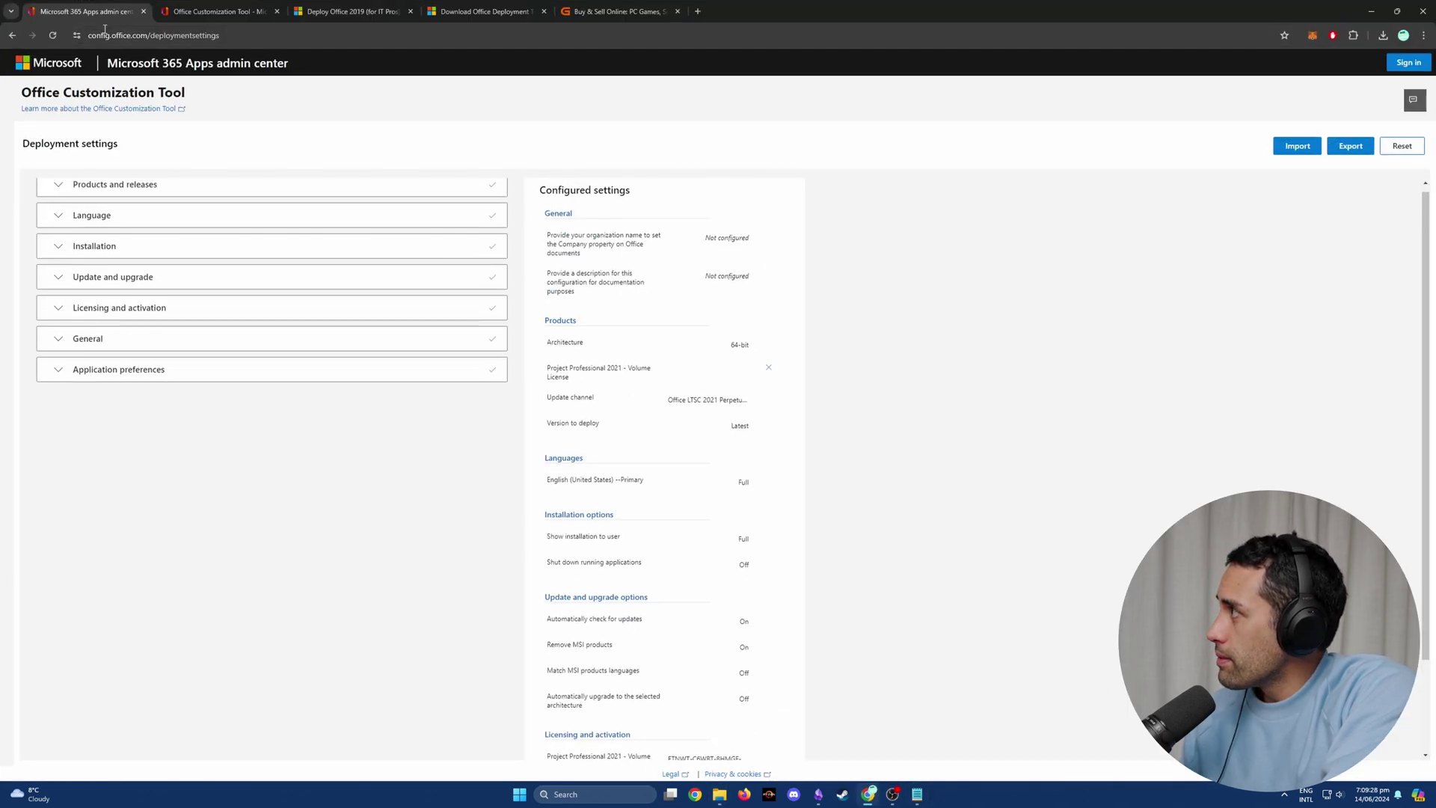
scroll(529, 542, "down", 2)
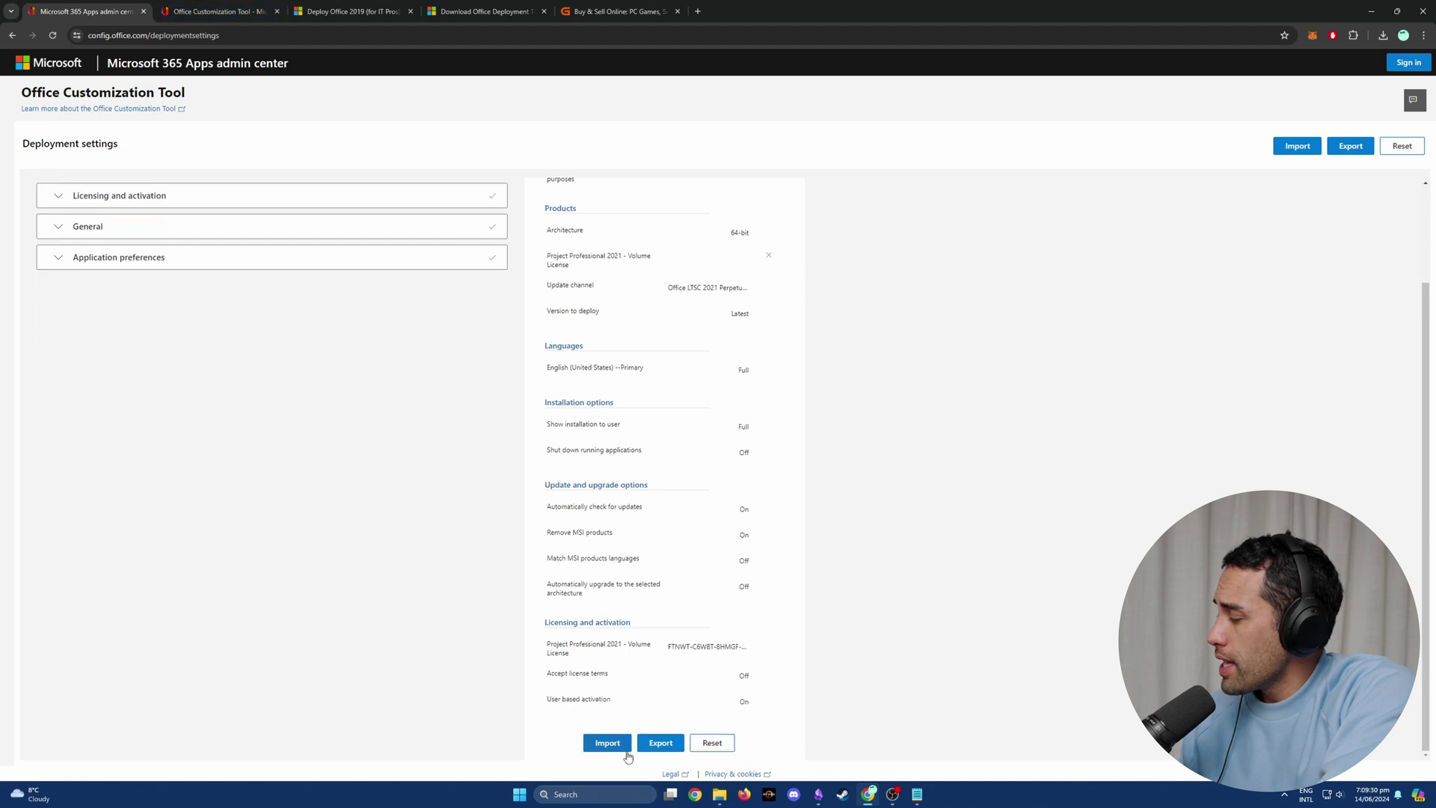
left_click(661, 743)
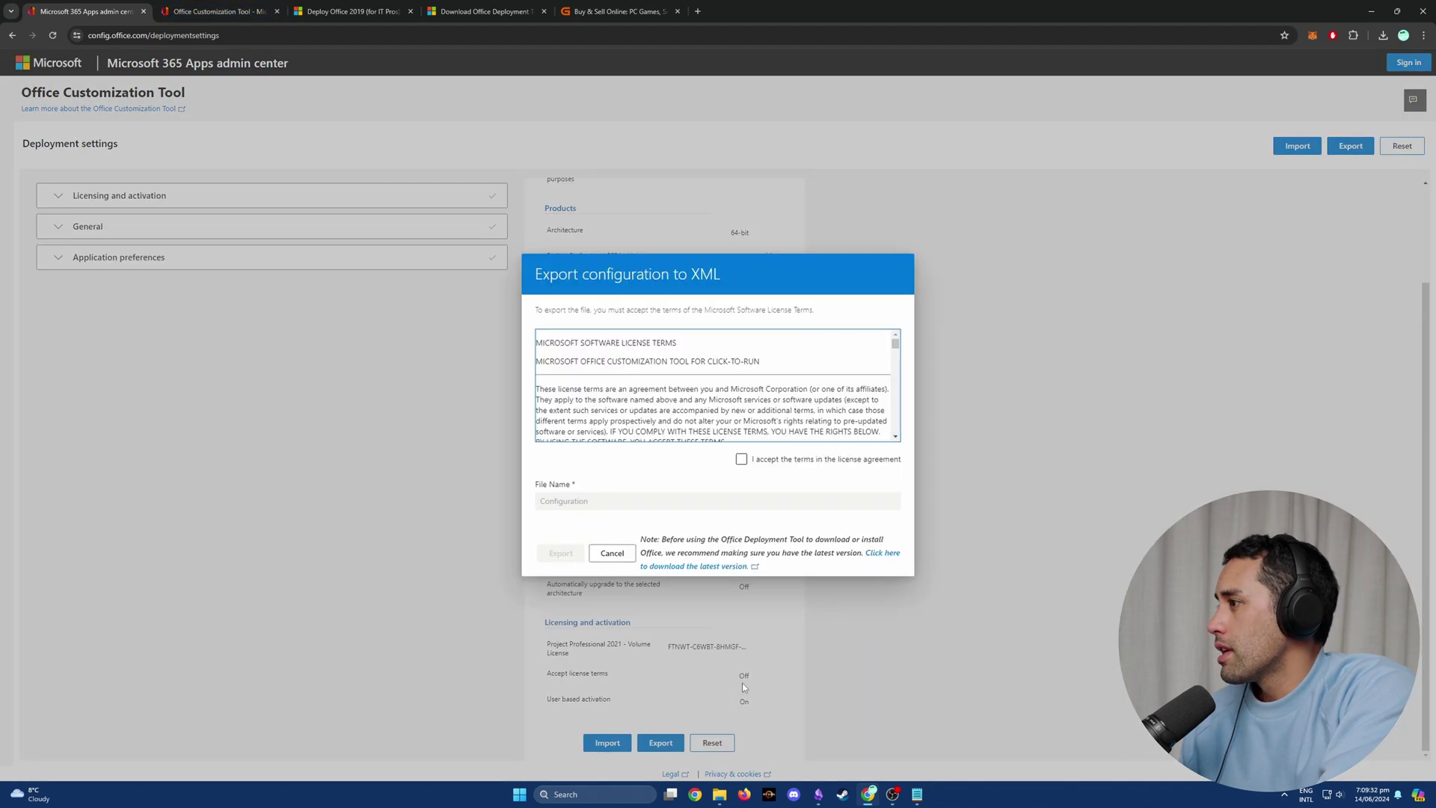
left_click(741, 459)
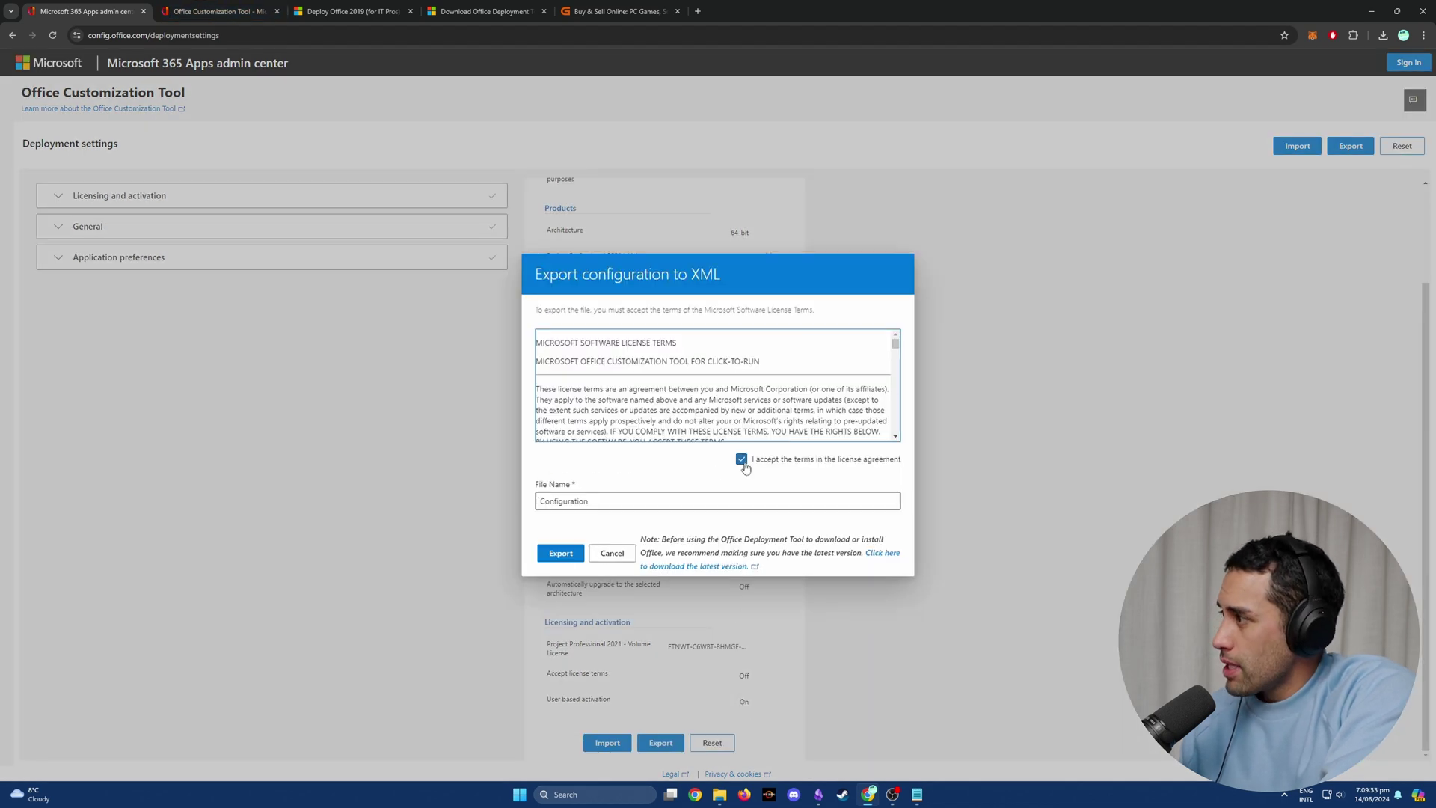
left_click(567, 554)
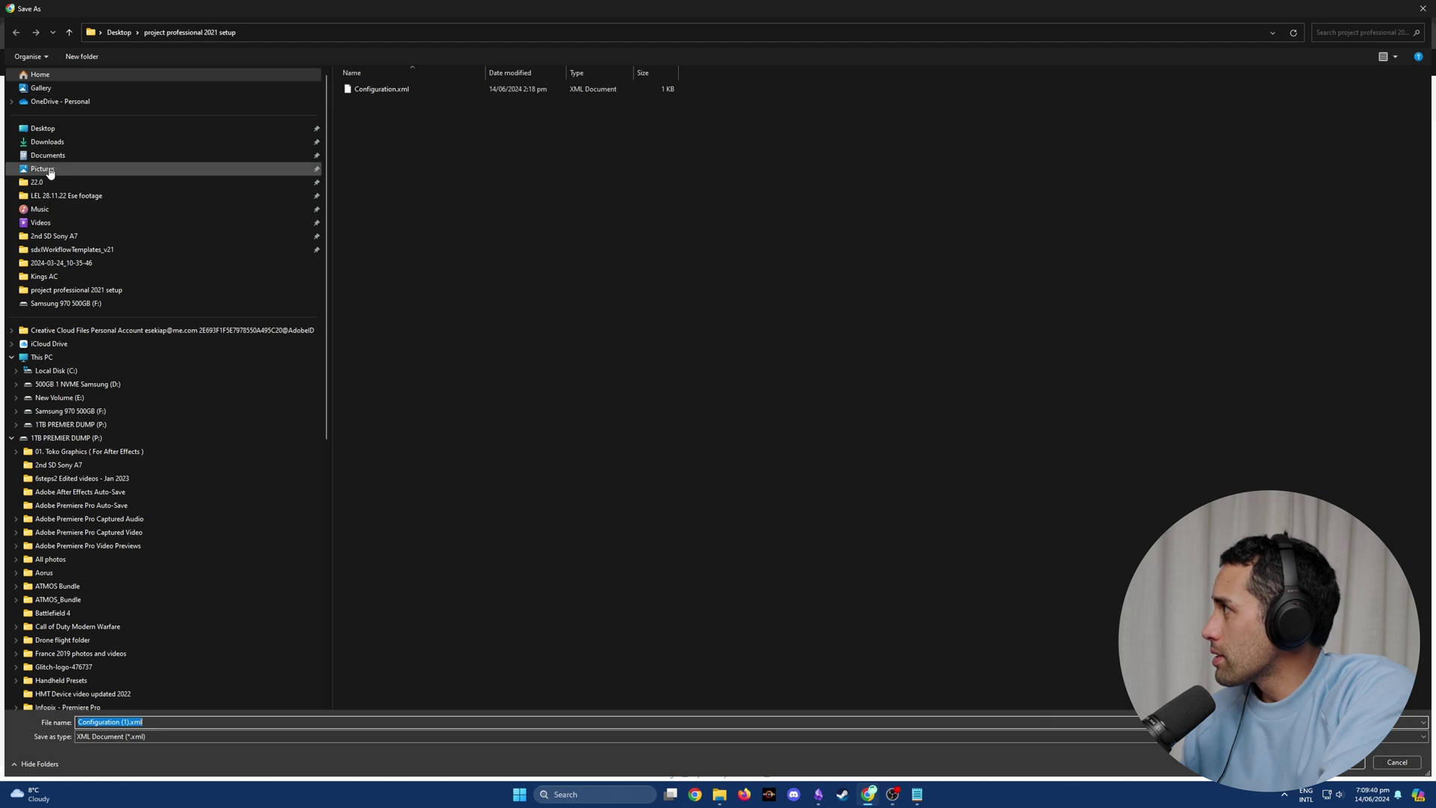
left_click(47, 131)
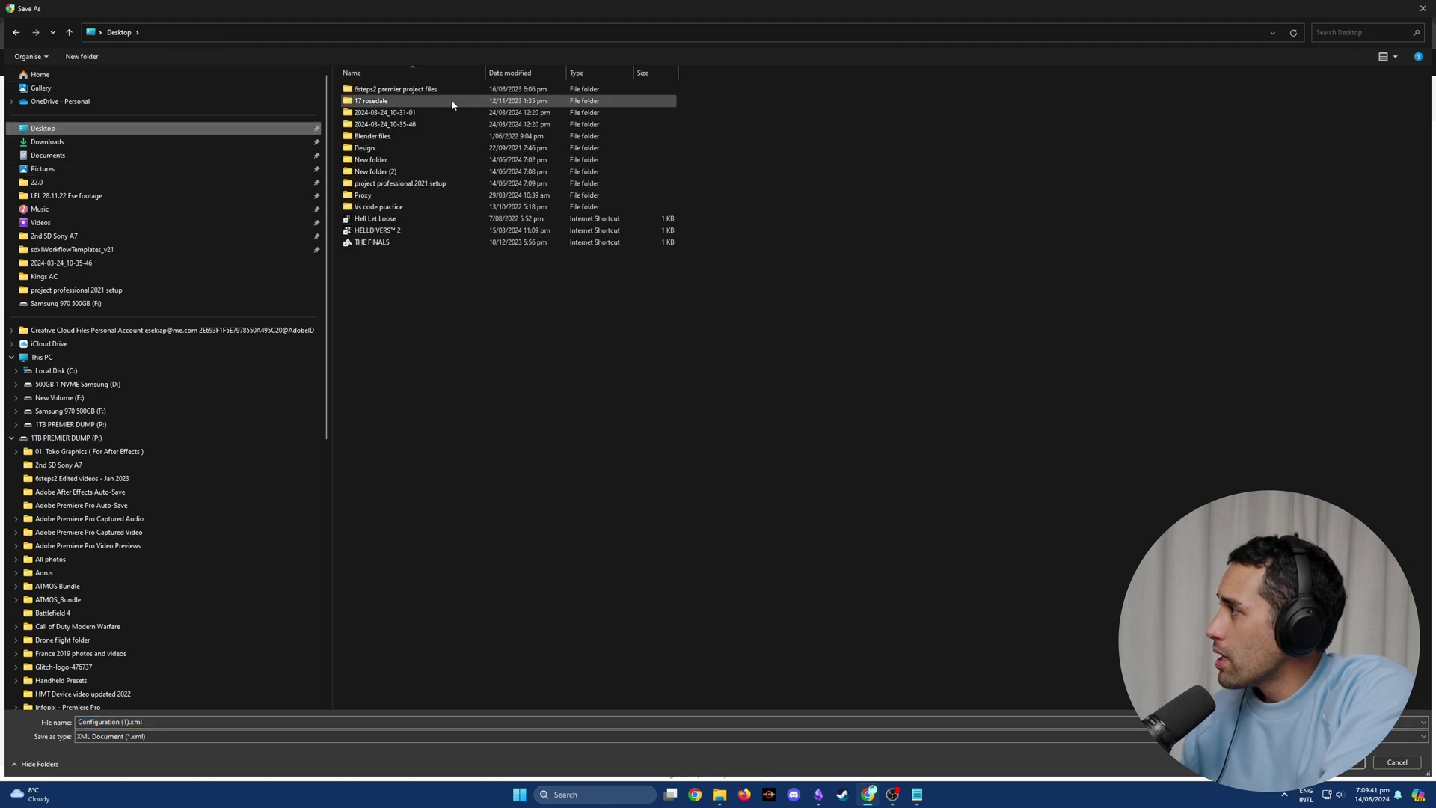
double_click(406, 184)
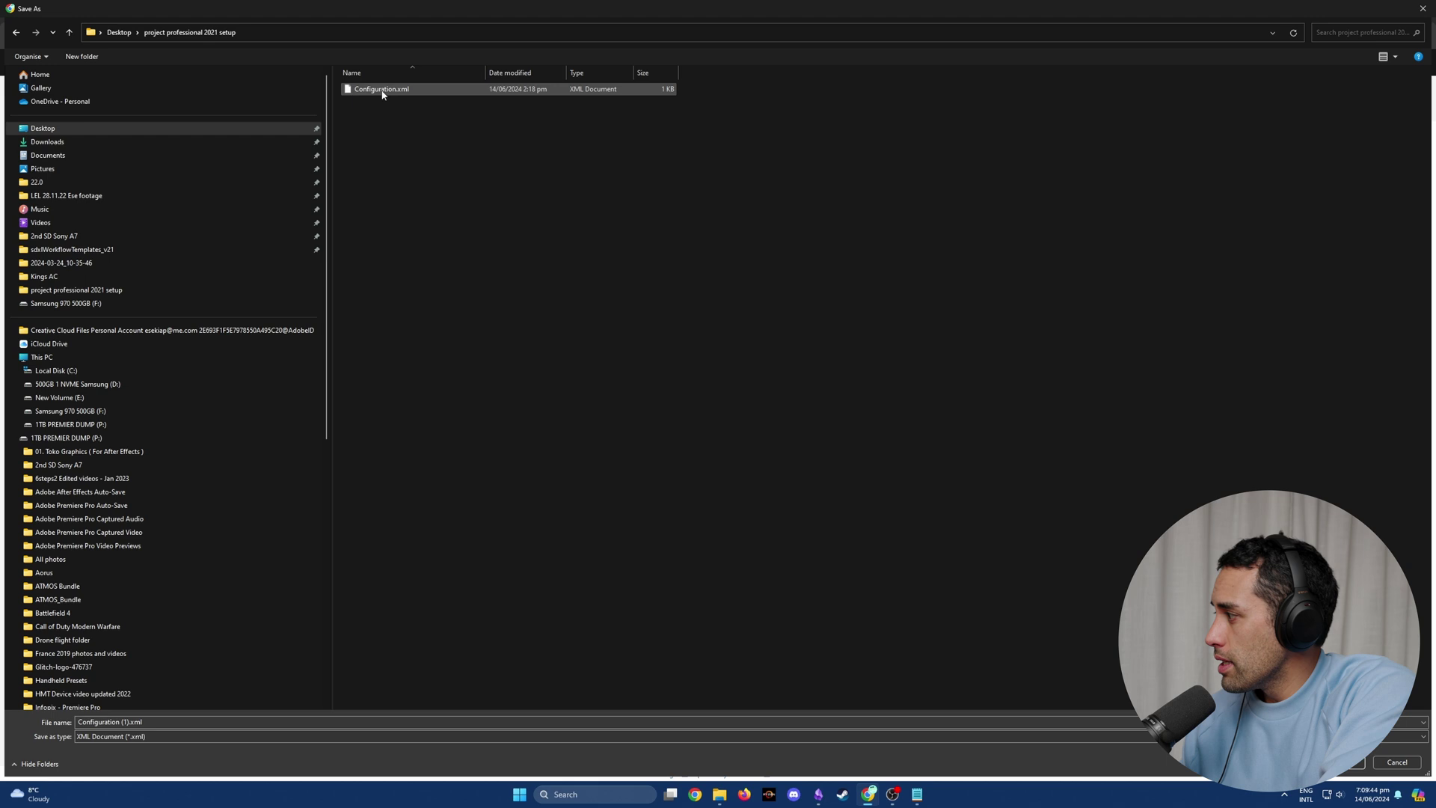
left_click(1396, 762)
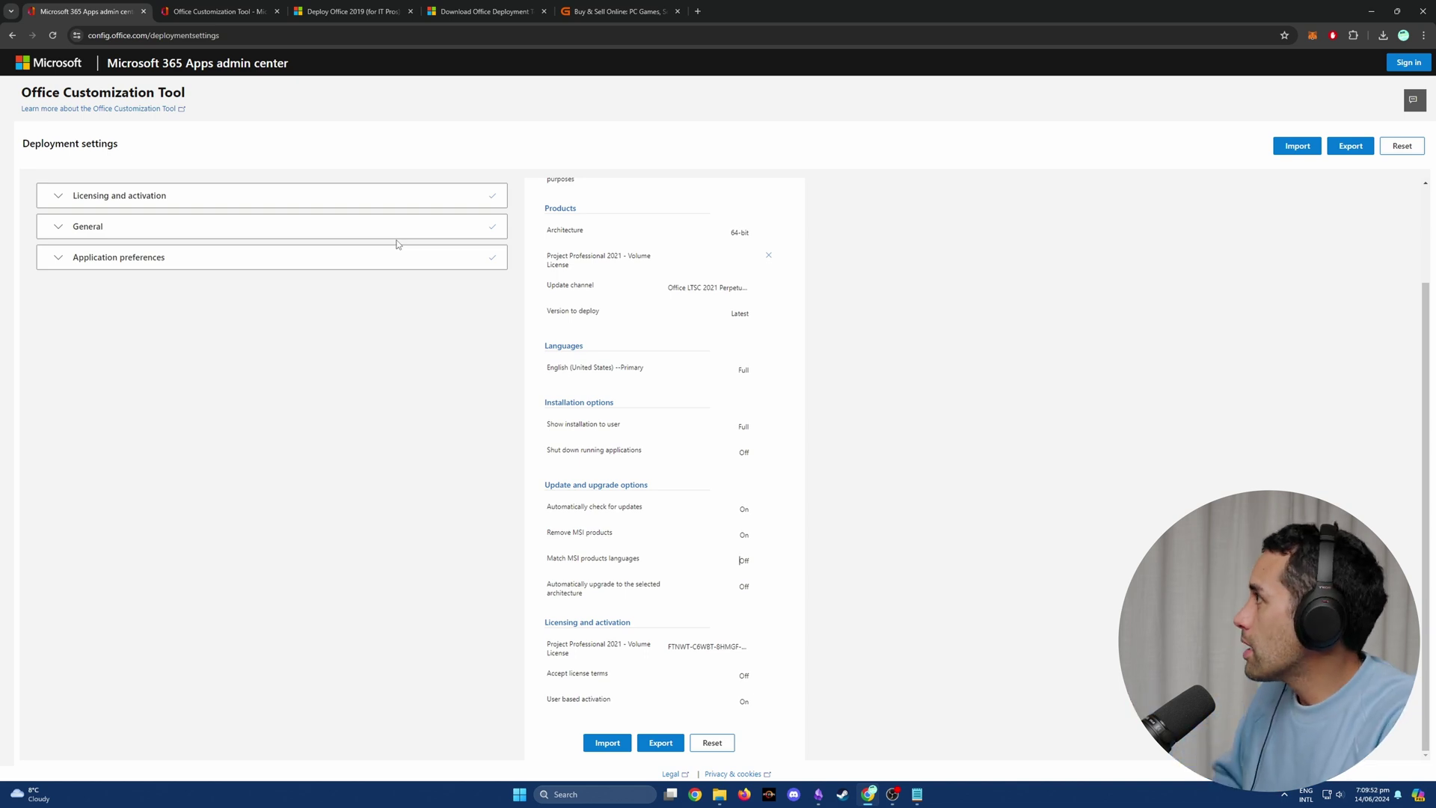
Close the duplicate Office Customization Tool tab, select the setup /configure command, and return to install.bat
left_click(246, 14)
left_click(277, 11)
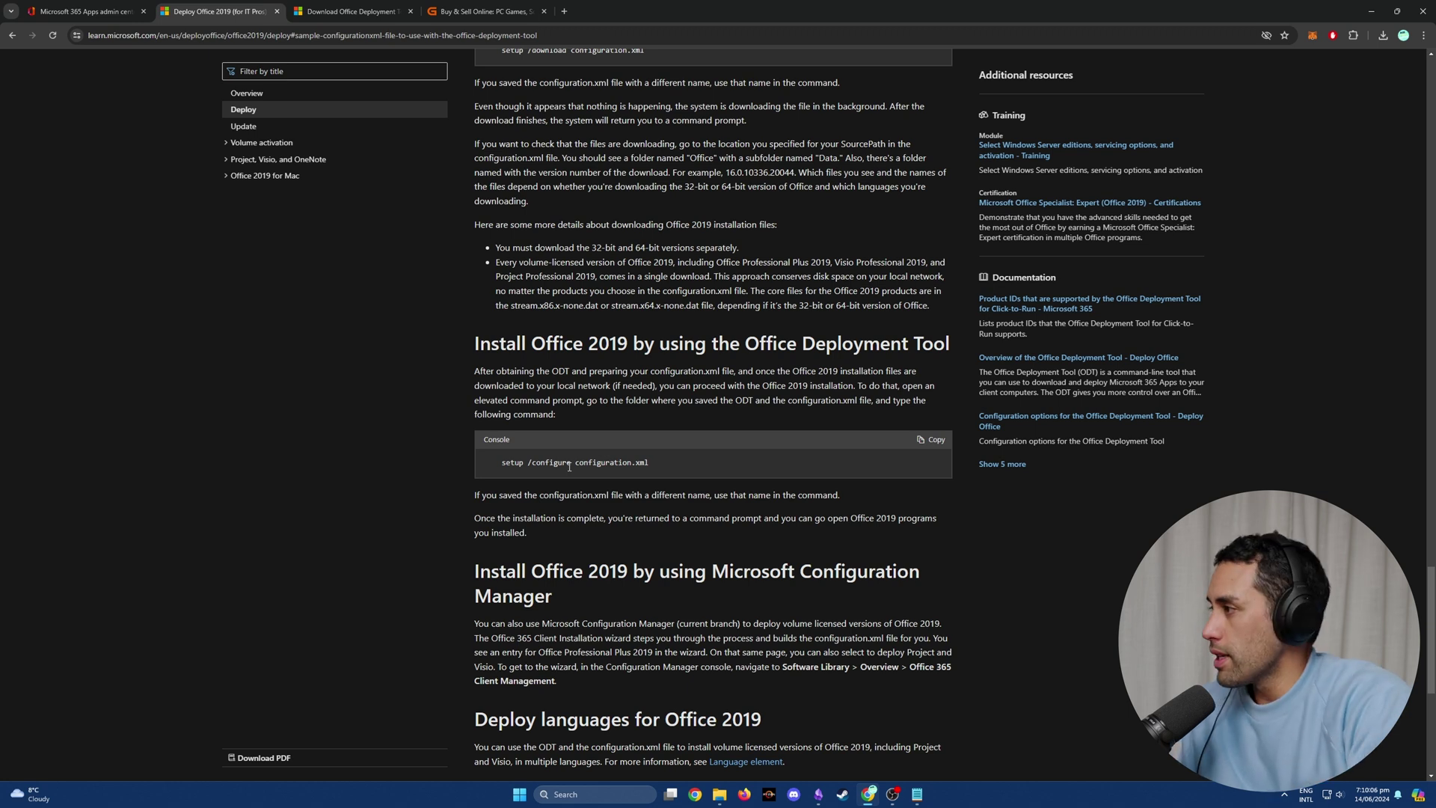
left_click_drag(673, 463, 500, 464)
left_click(506, 465)
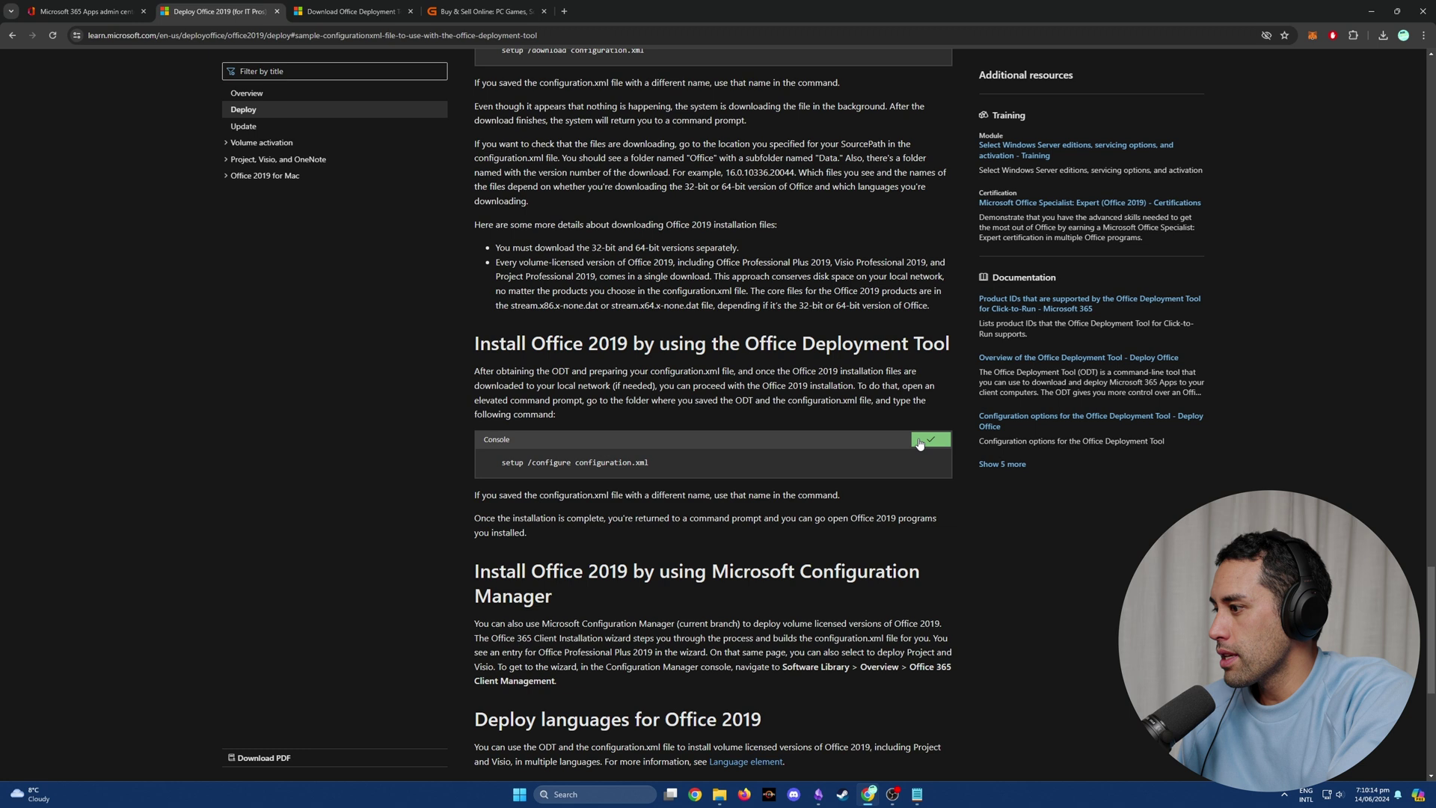
left_click(917, 799)
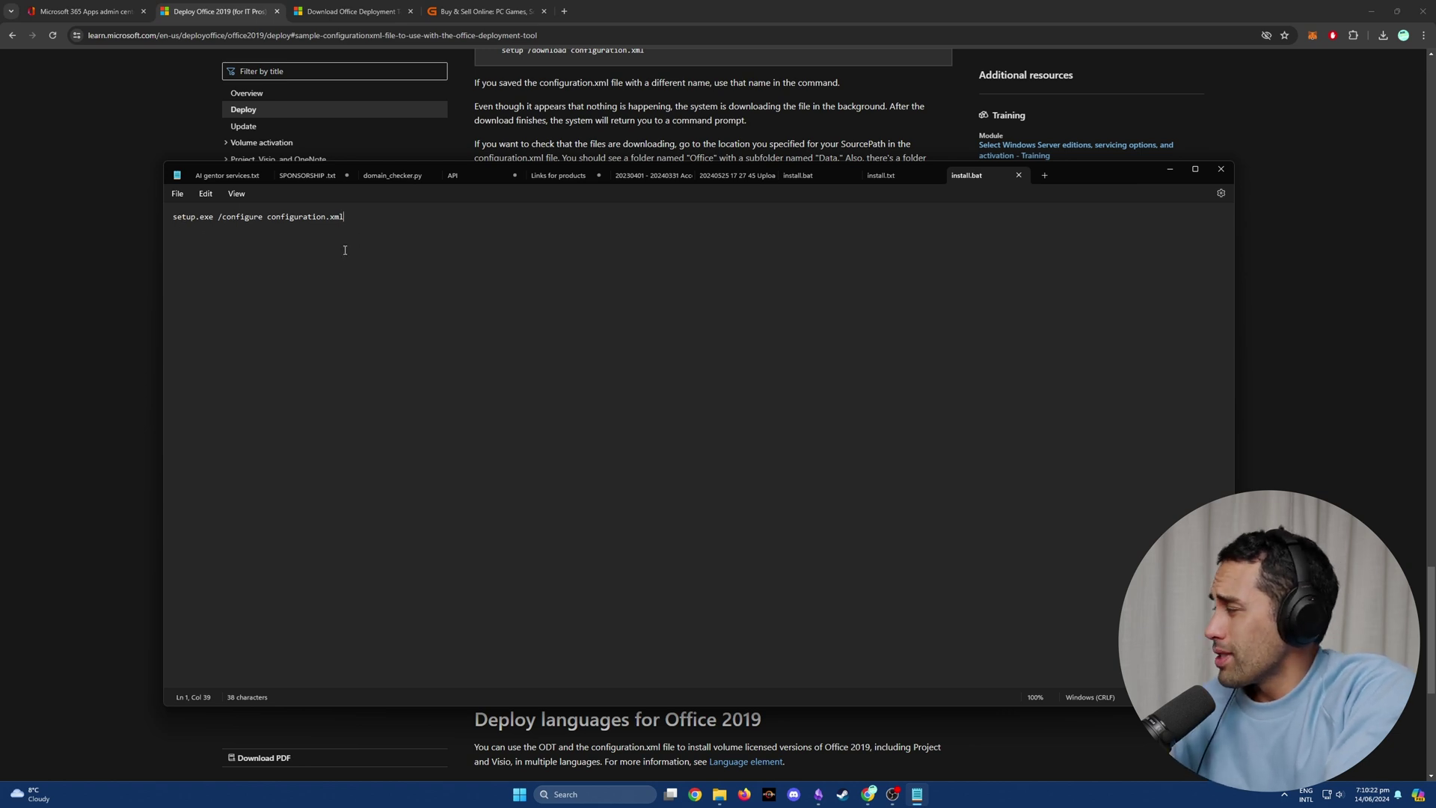
Save install.bat as All files into the project professional 2021 setup folder, replacing the old copy, and close Notepad
left_click(180, 195)
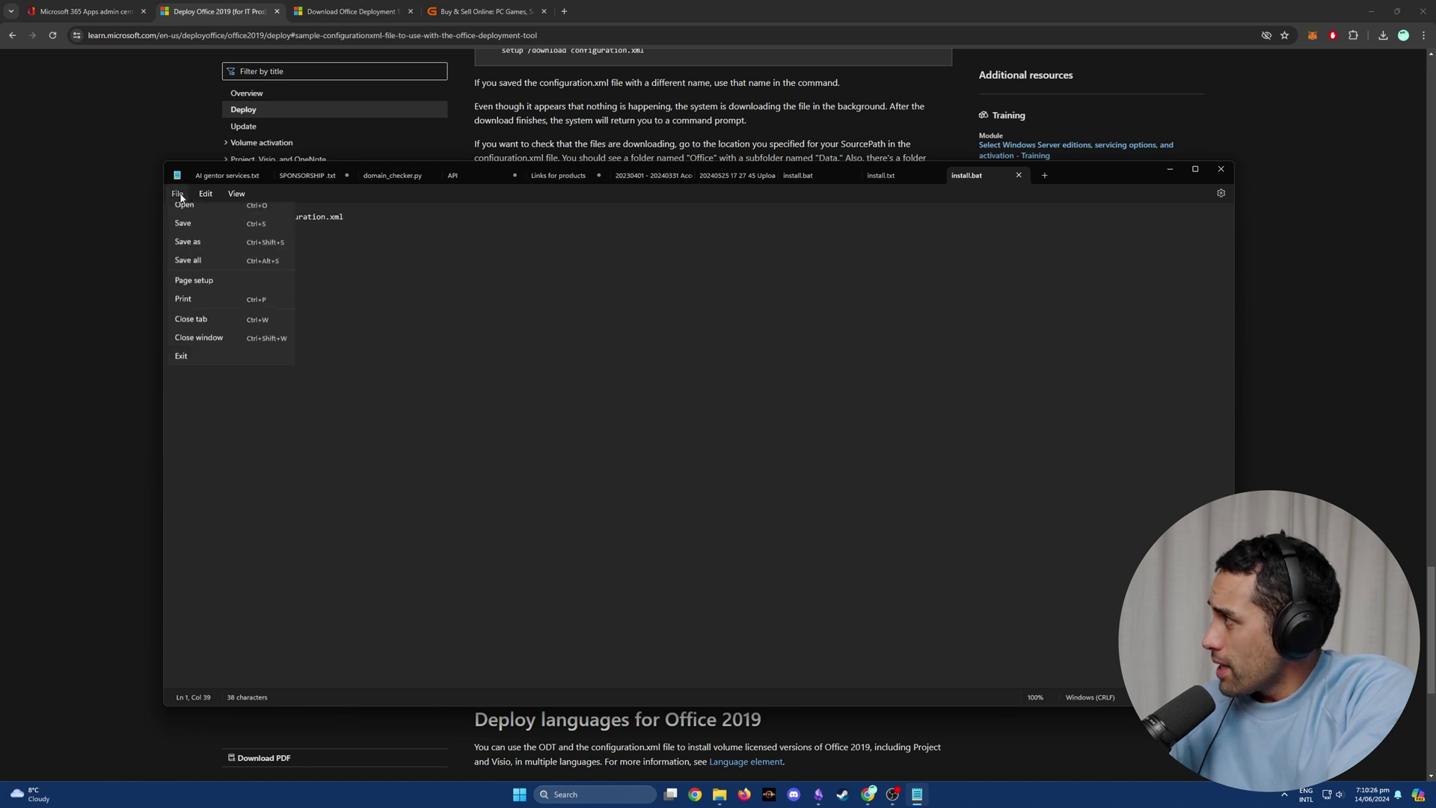
left_click(200, 286)
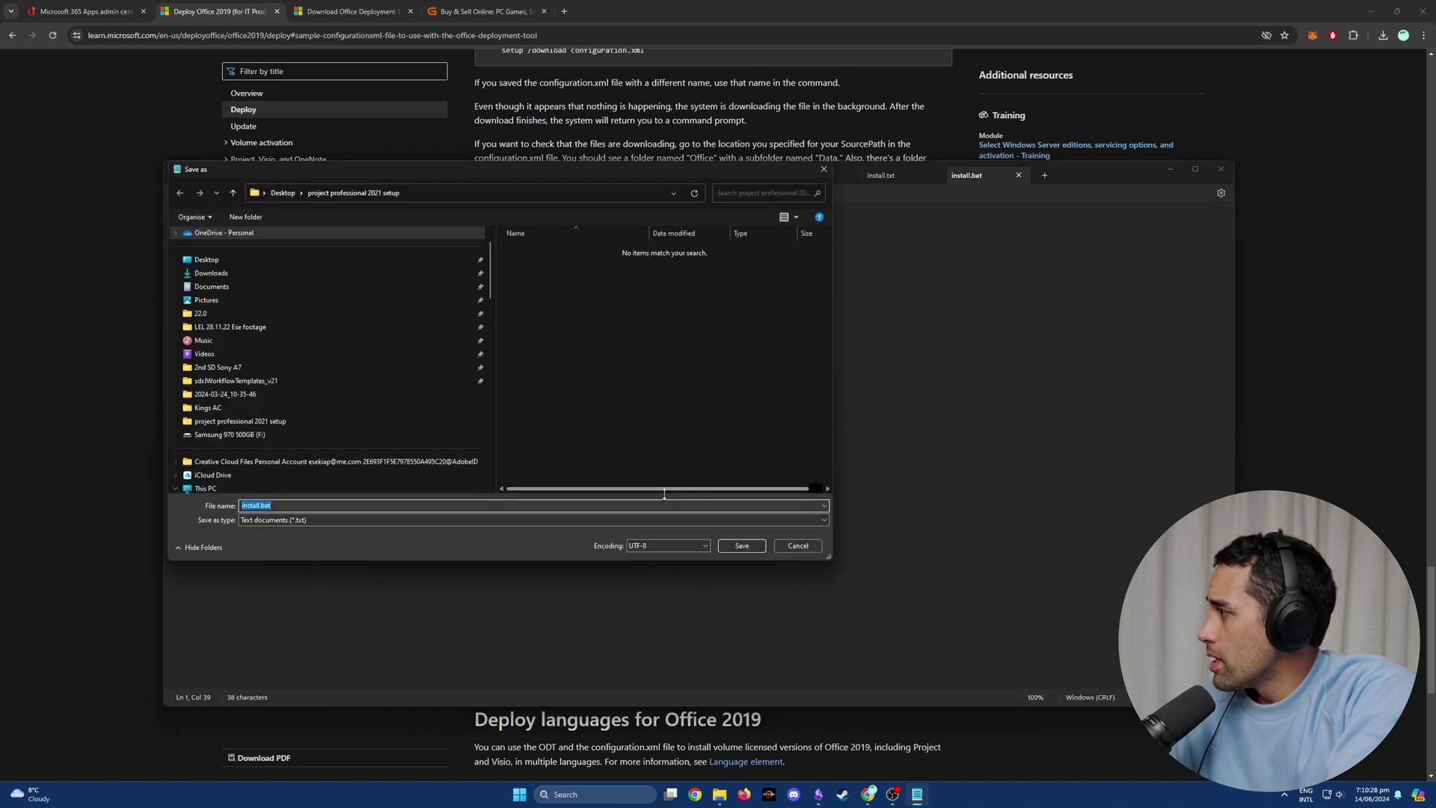
left_click(263, 522)
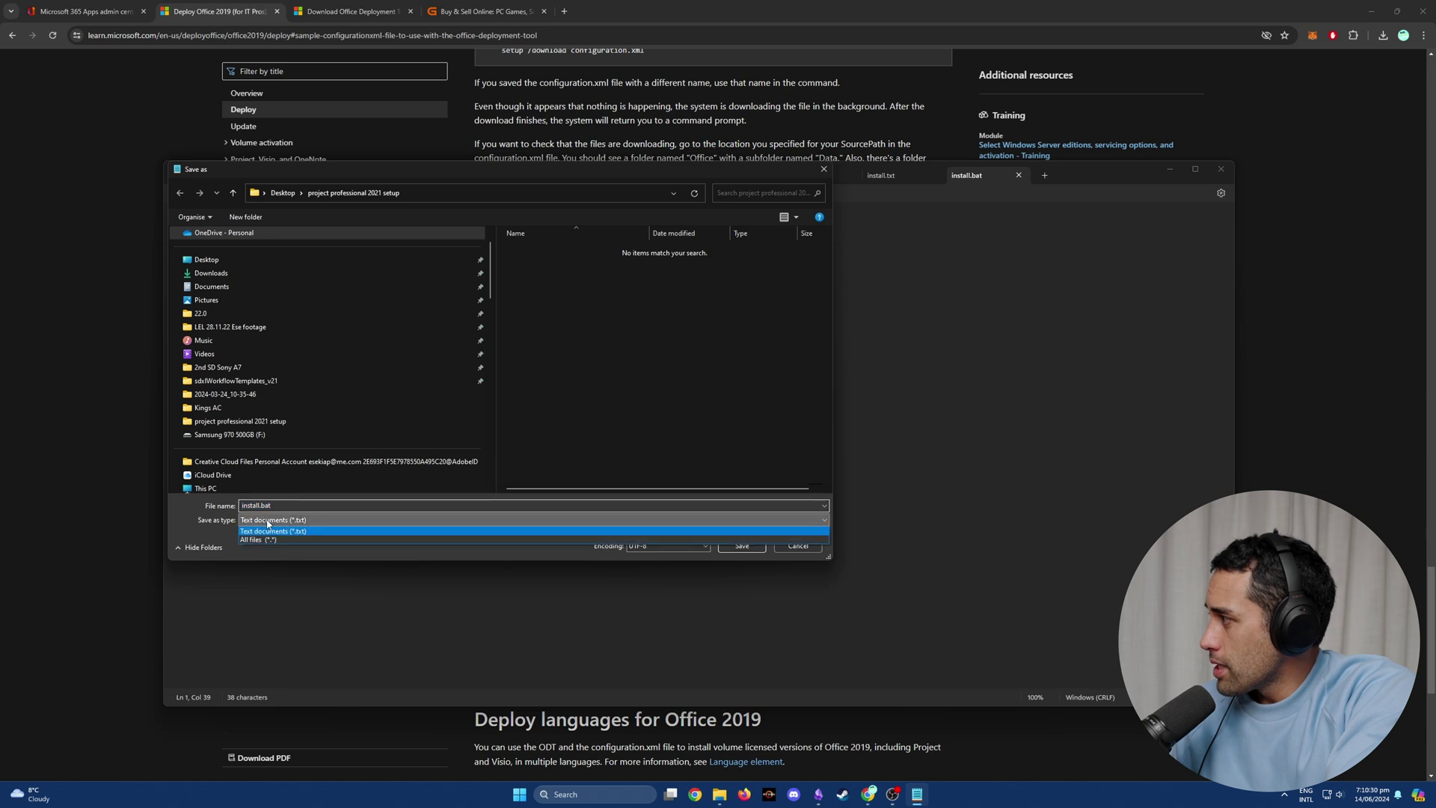
left_click(259, 539)
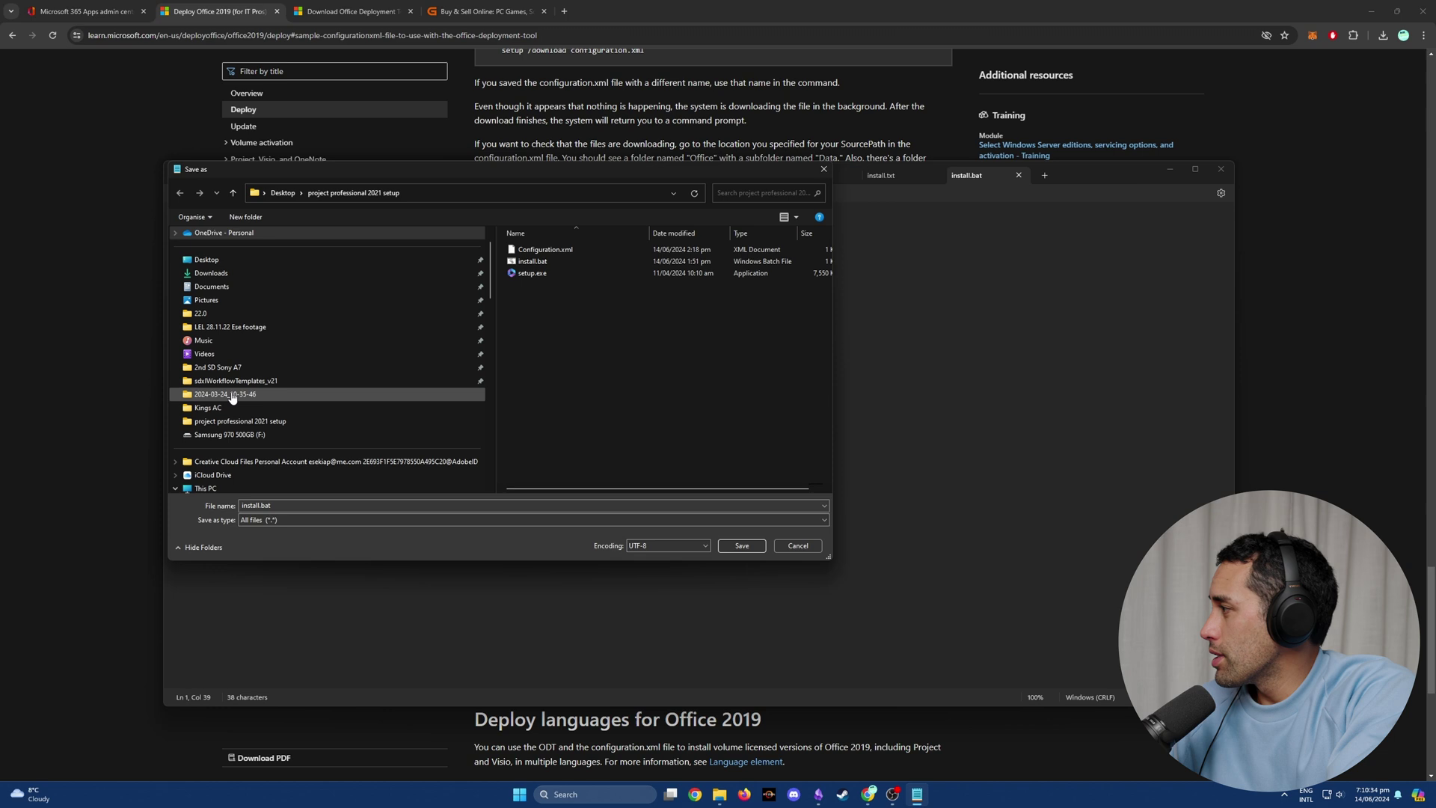
left_click(208, 261)
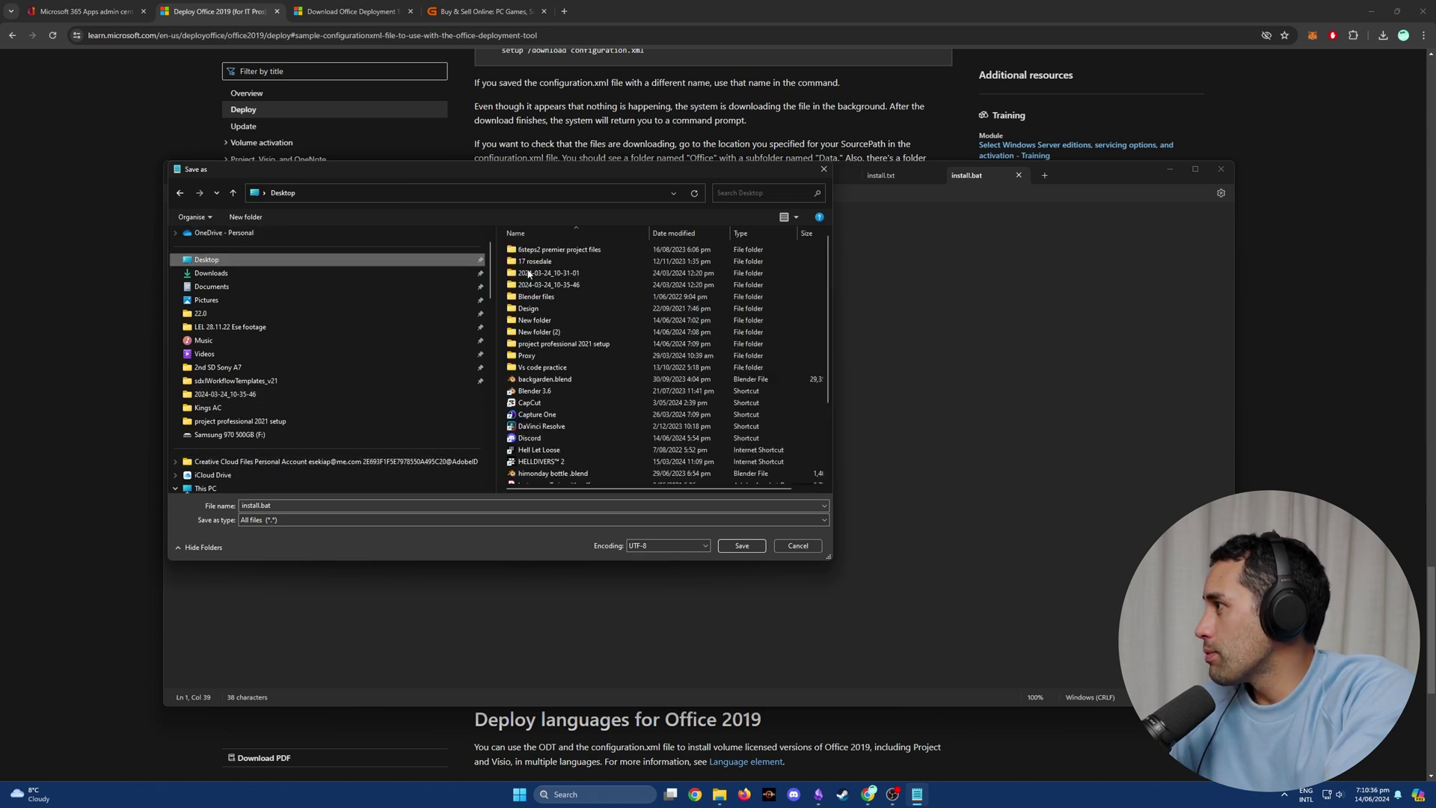
left_click(585, 346)
double_click(585, 348)
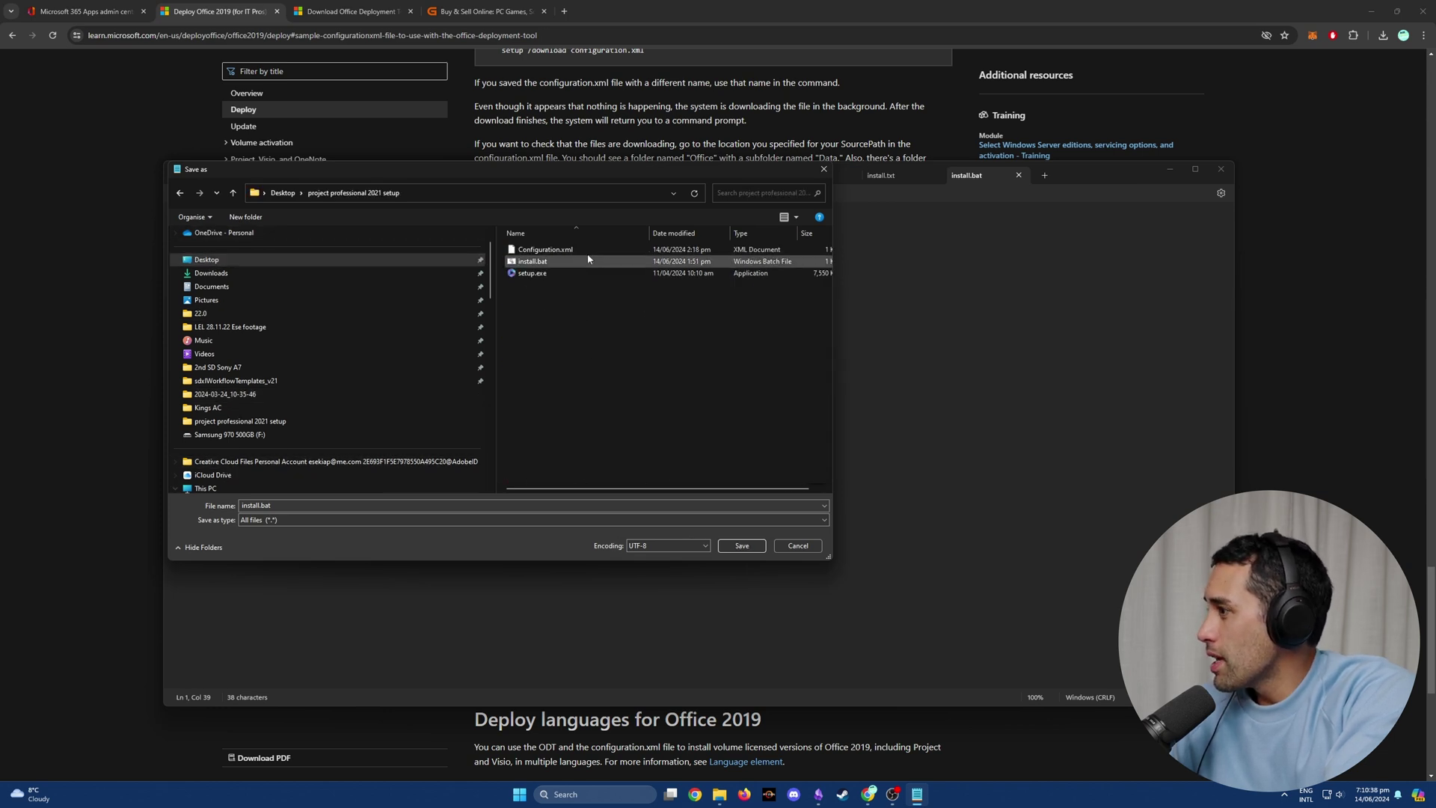
left_click(743, 546)
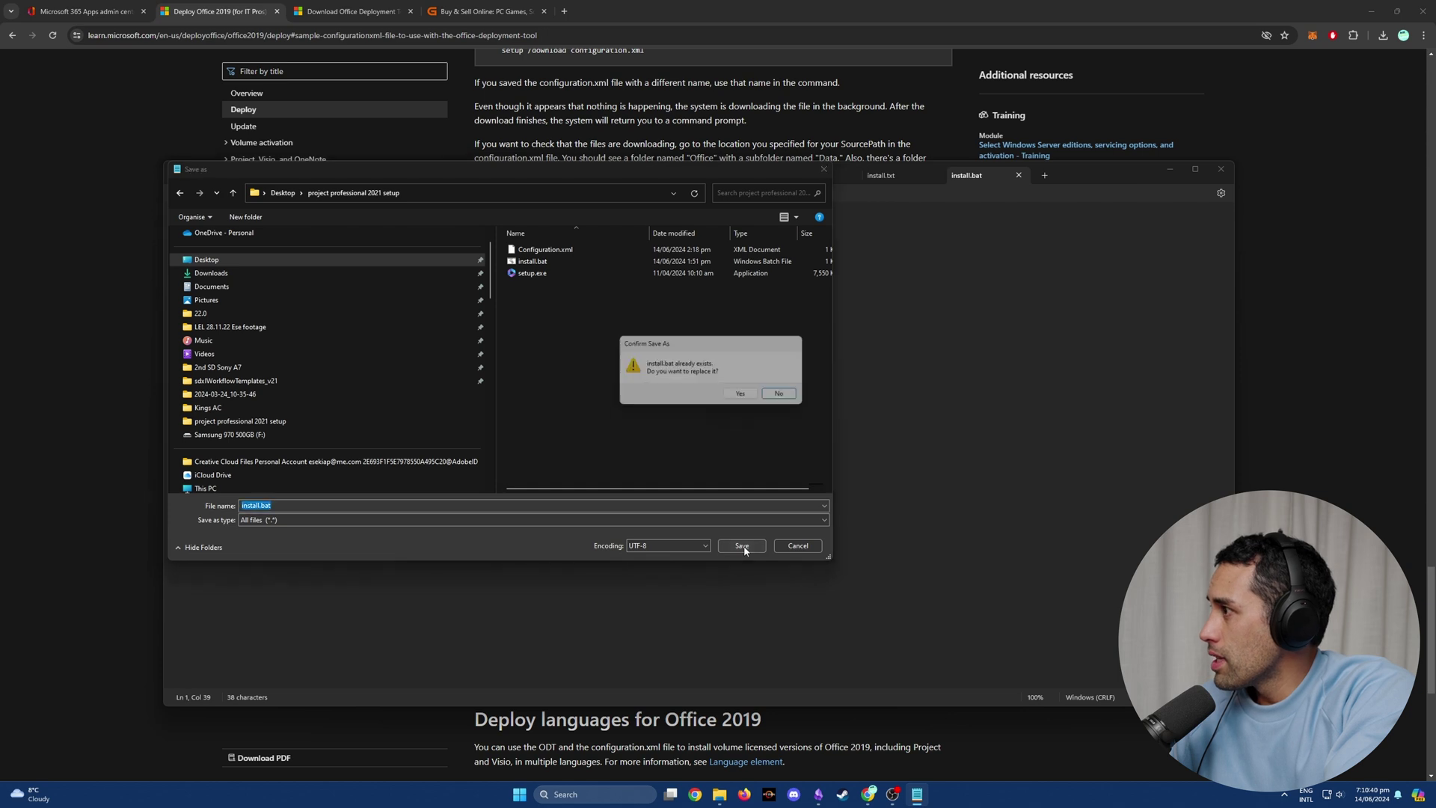
left_click(742, 400)
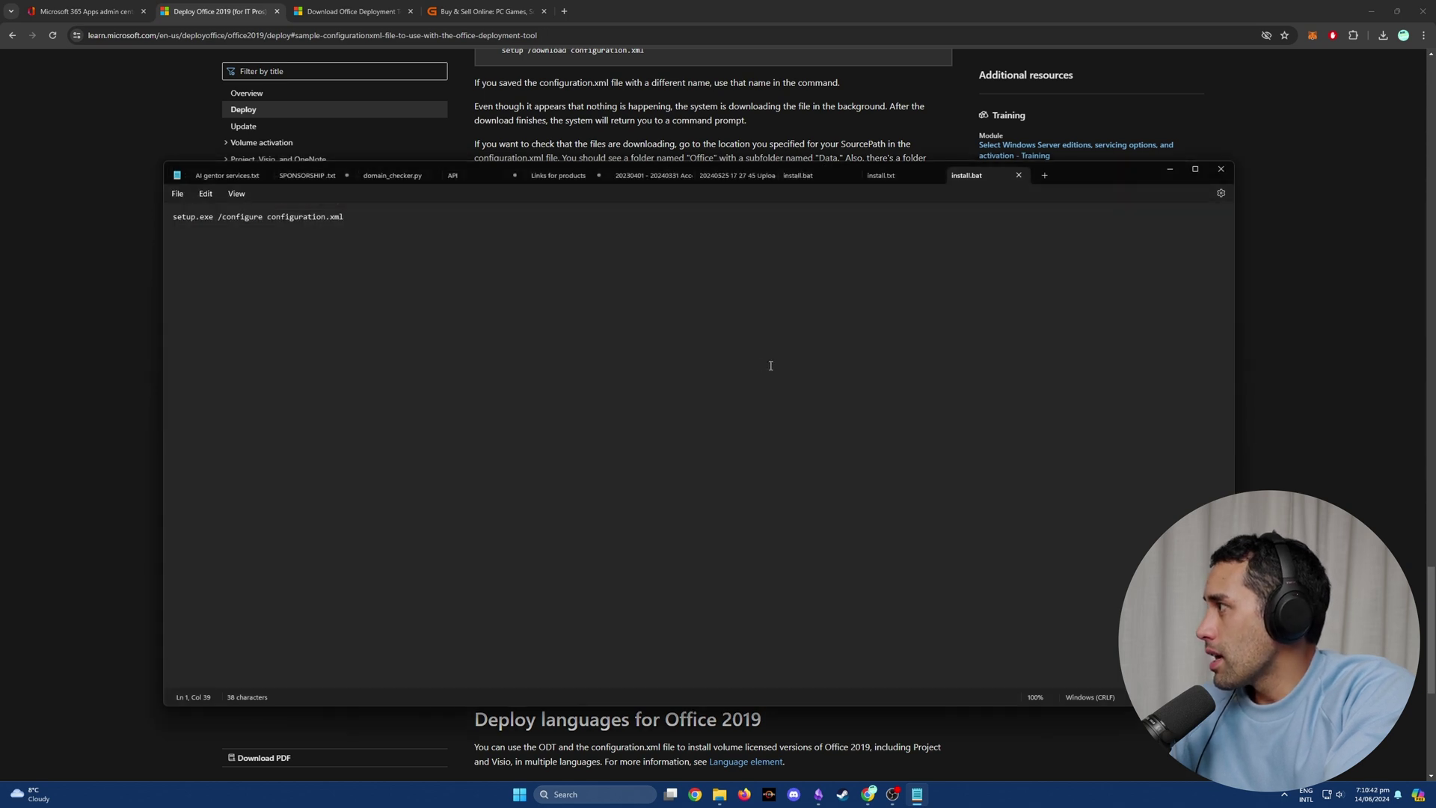
left_click(1221, 170)
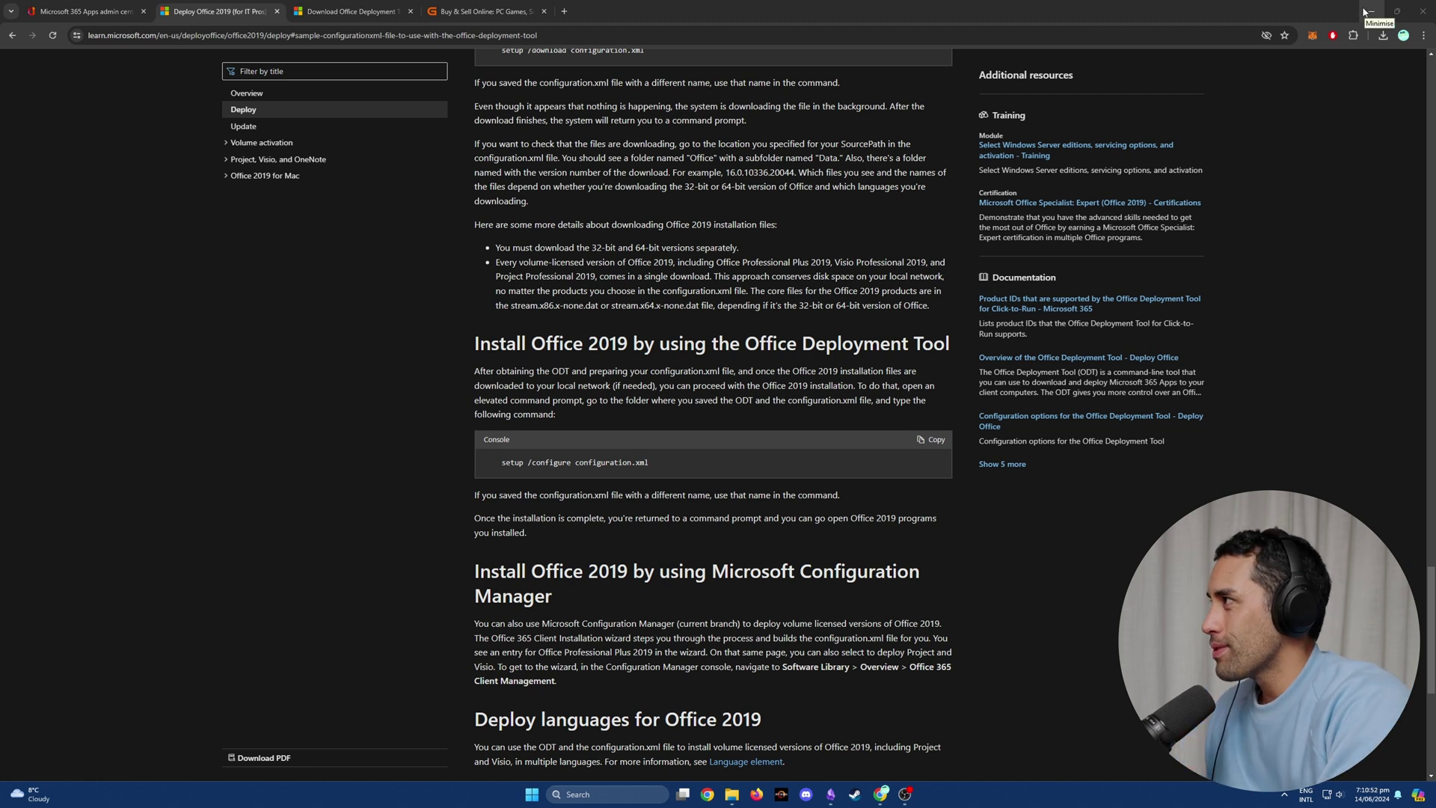
Download the Office Deployment Tool with English kept as the language
left_click(352, 11)
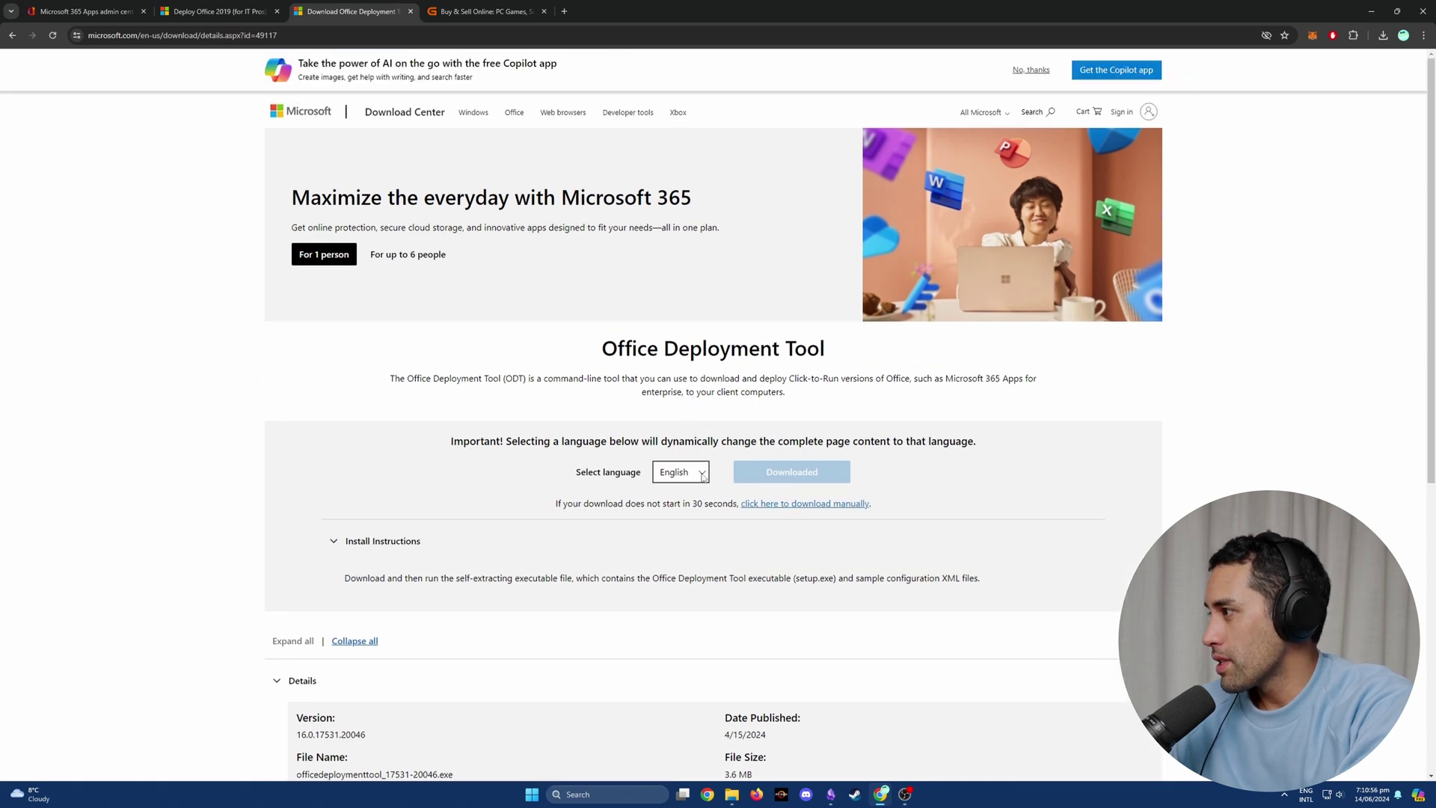
left_click(704, 476)
left_click(704, 476)
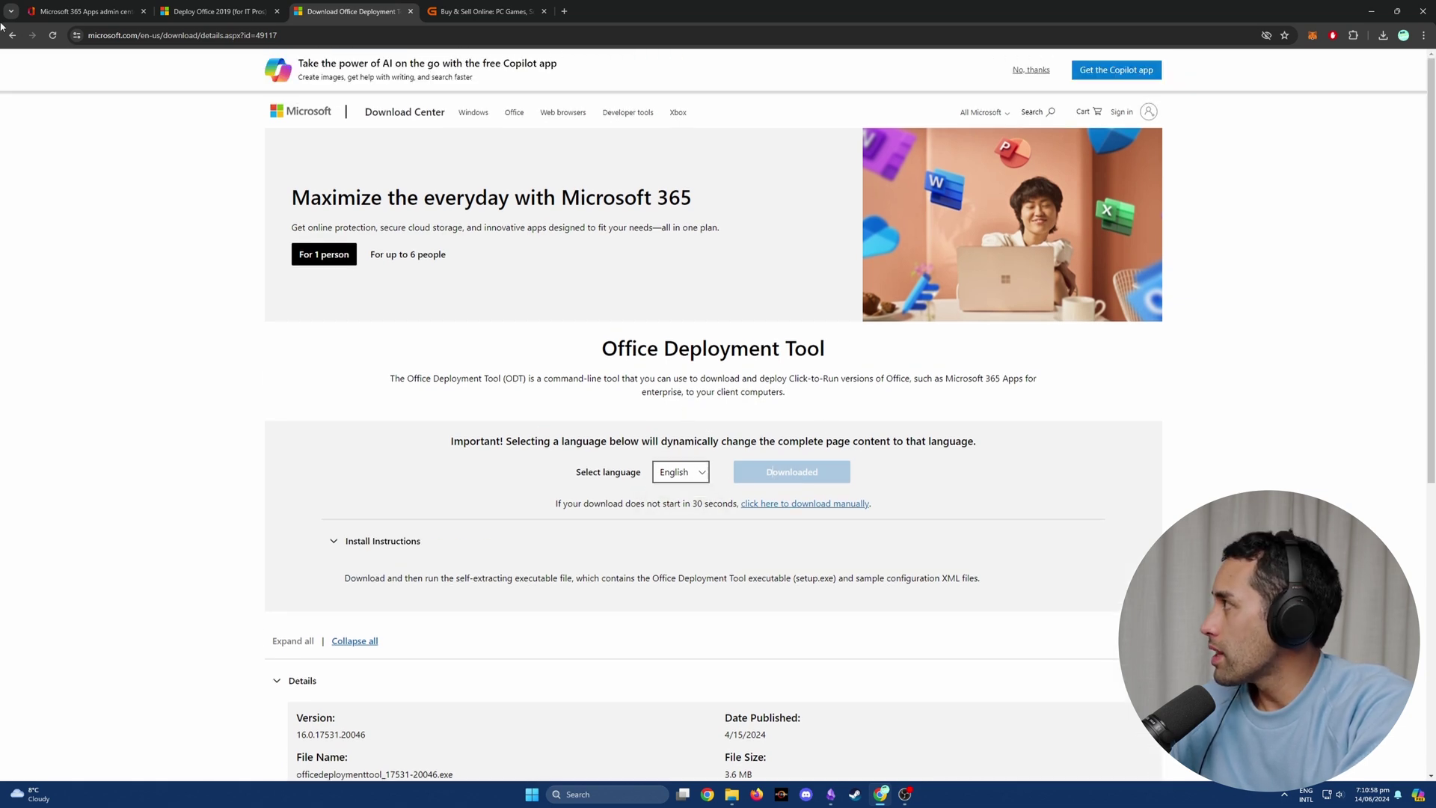
left_click(52, 36)
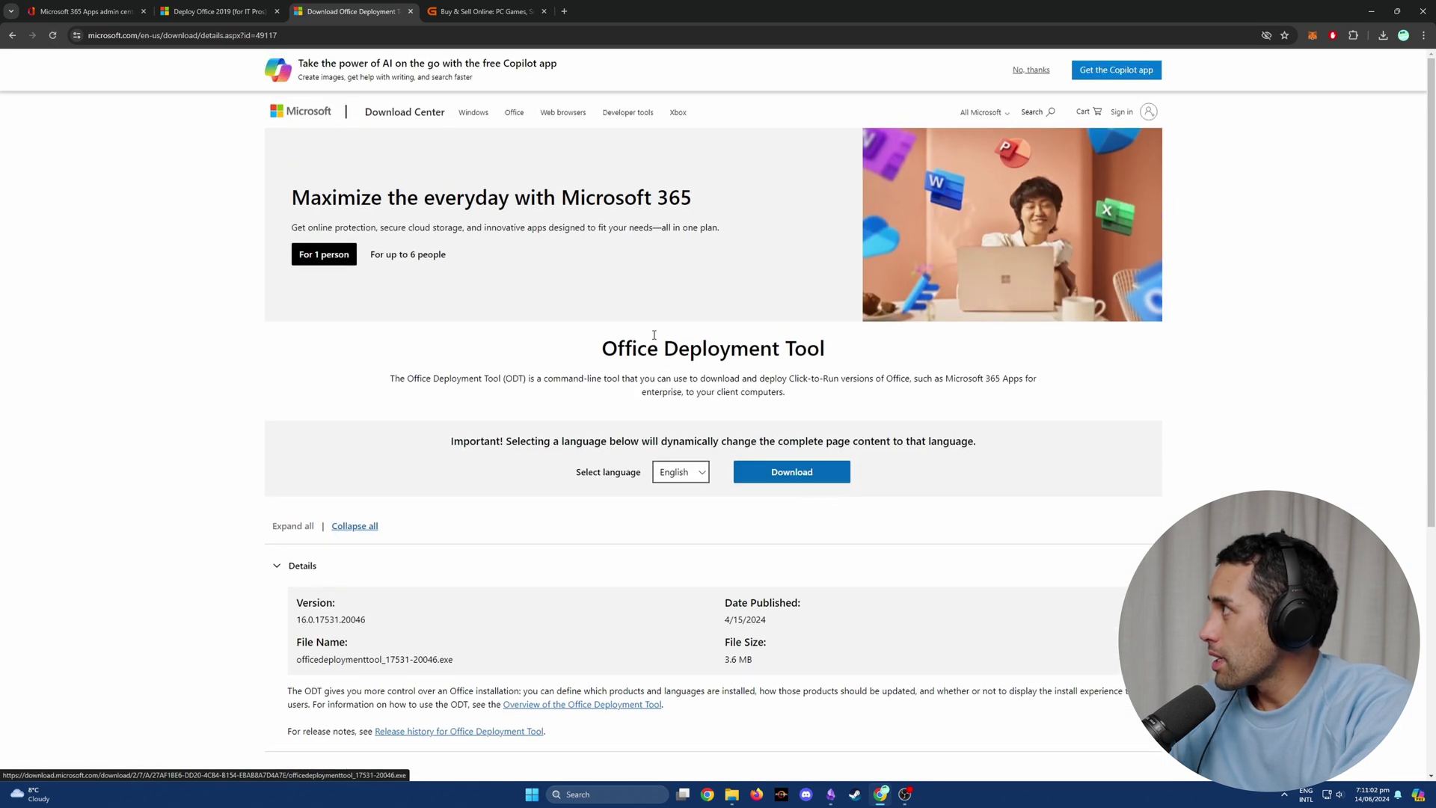
left_click(776, 479)
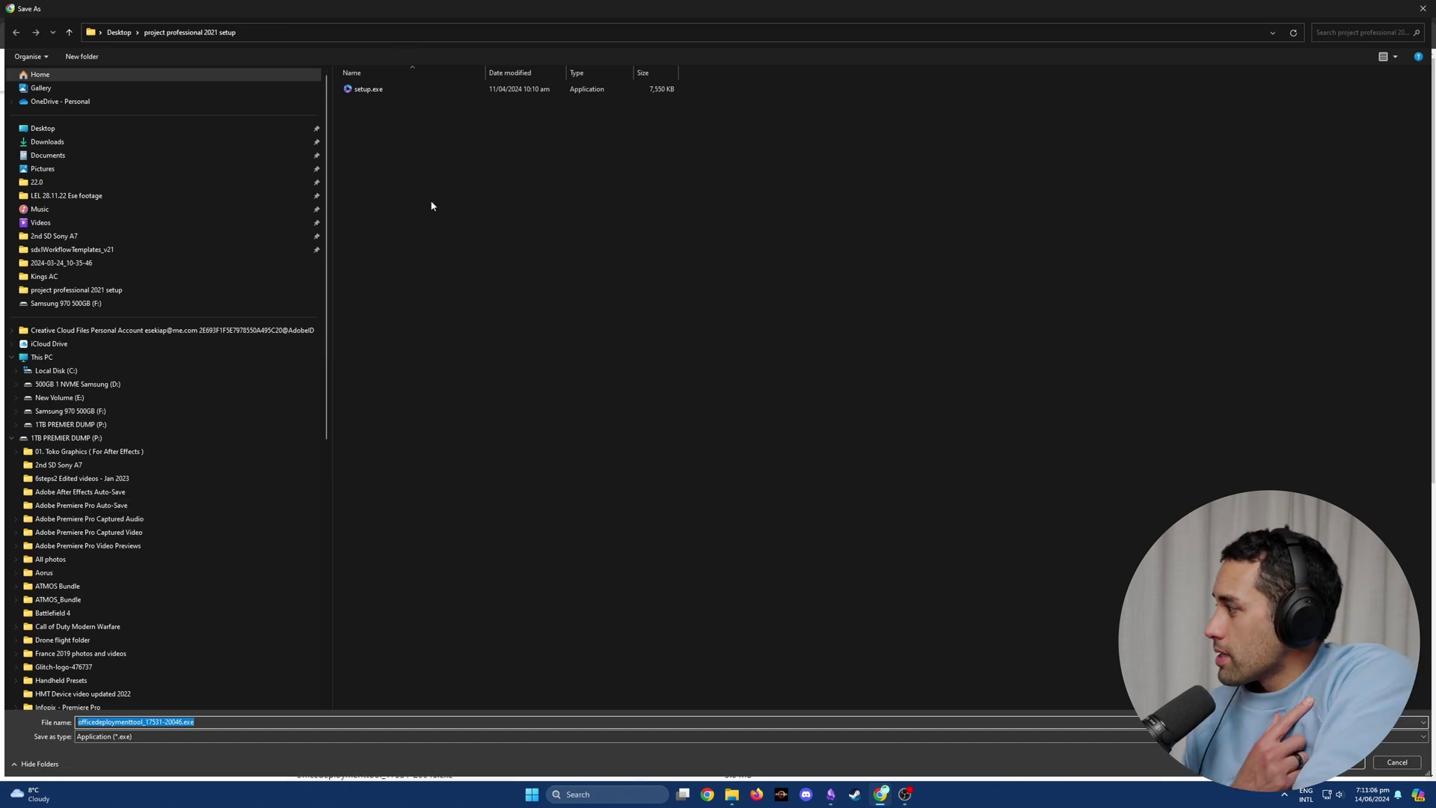
Save the download into a new Desktop folder named '2021 setup'
left_click(52, 130)
right_click(417, 437)
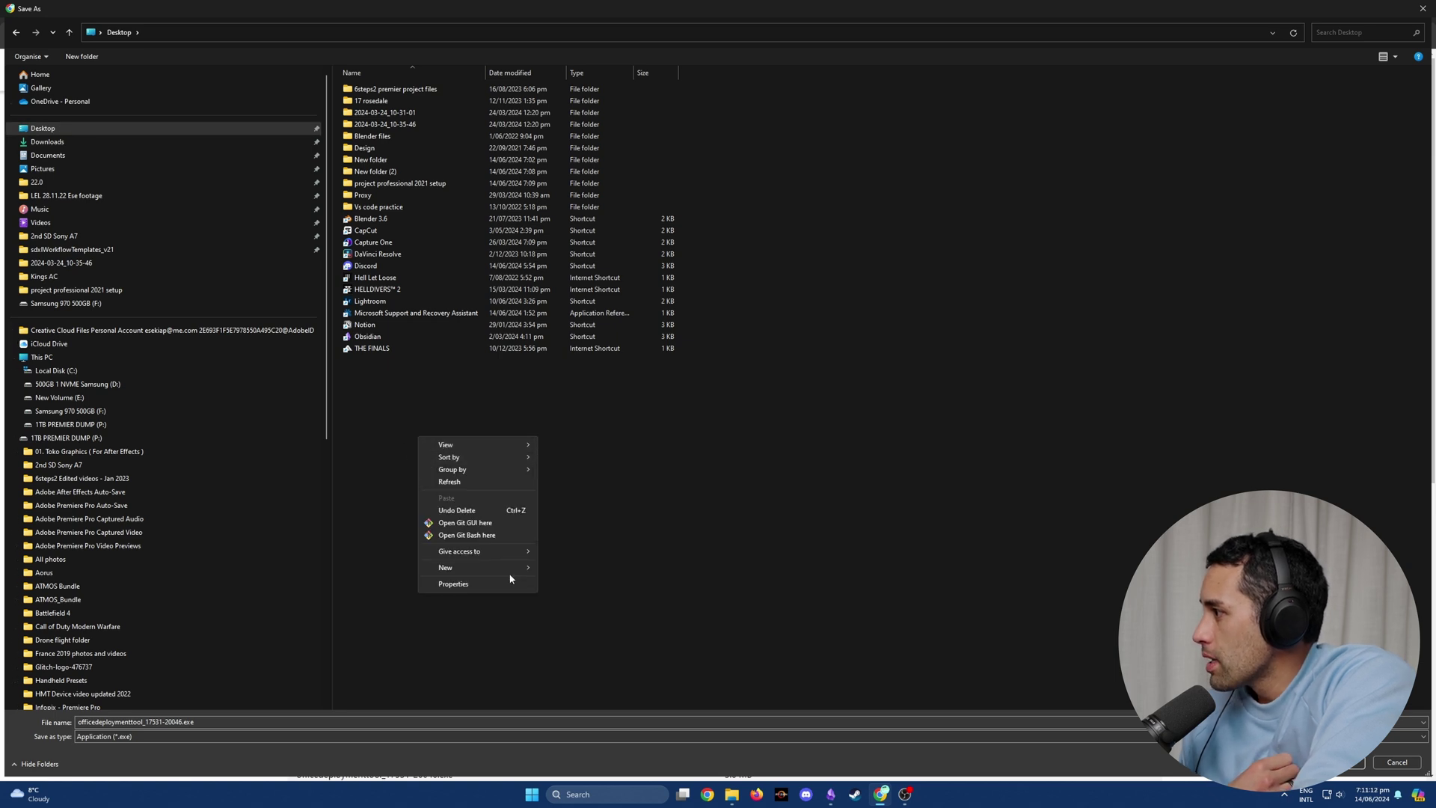
mouse_move(513, 576)
left_click(677, 573)
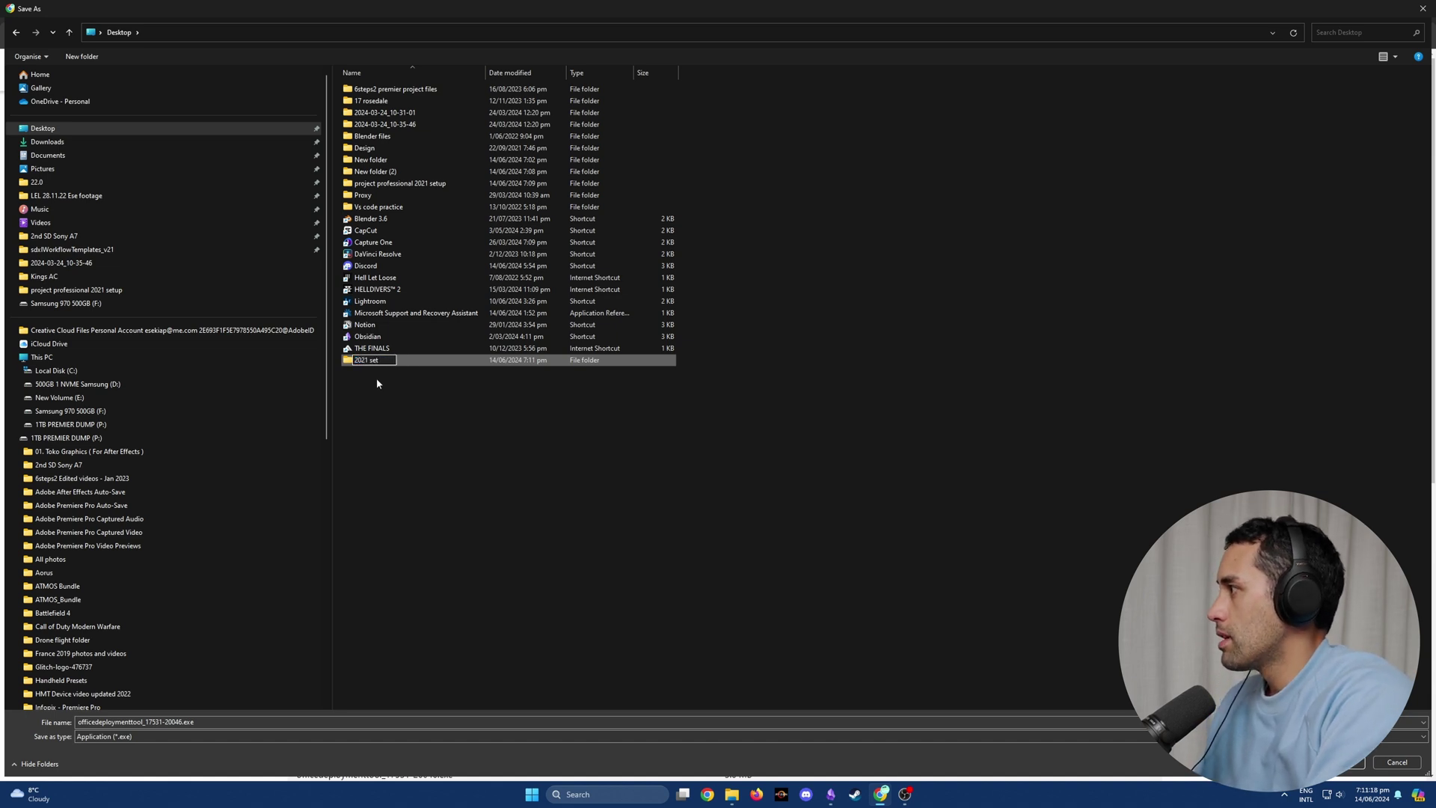
type("2021 setup")
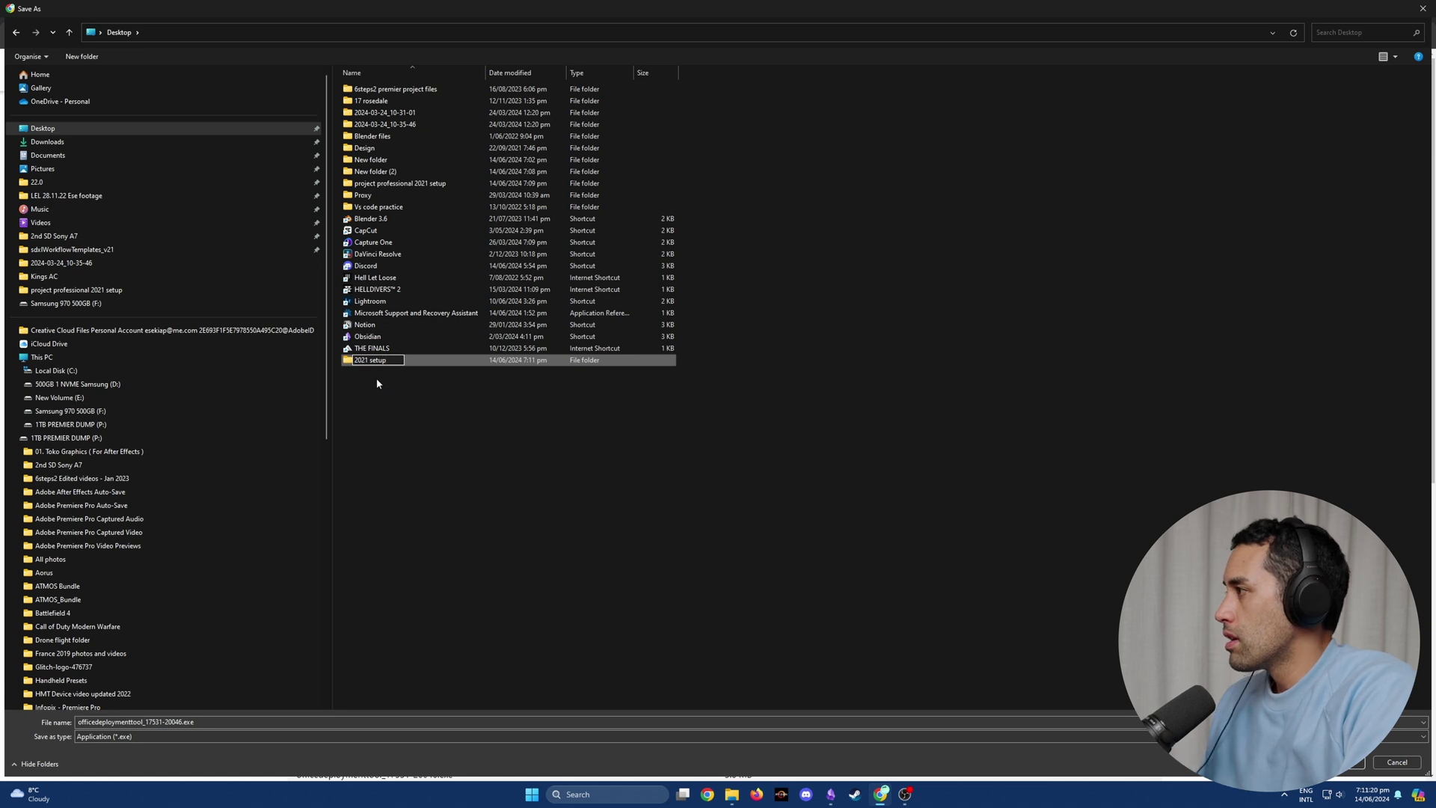
key("Return")
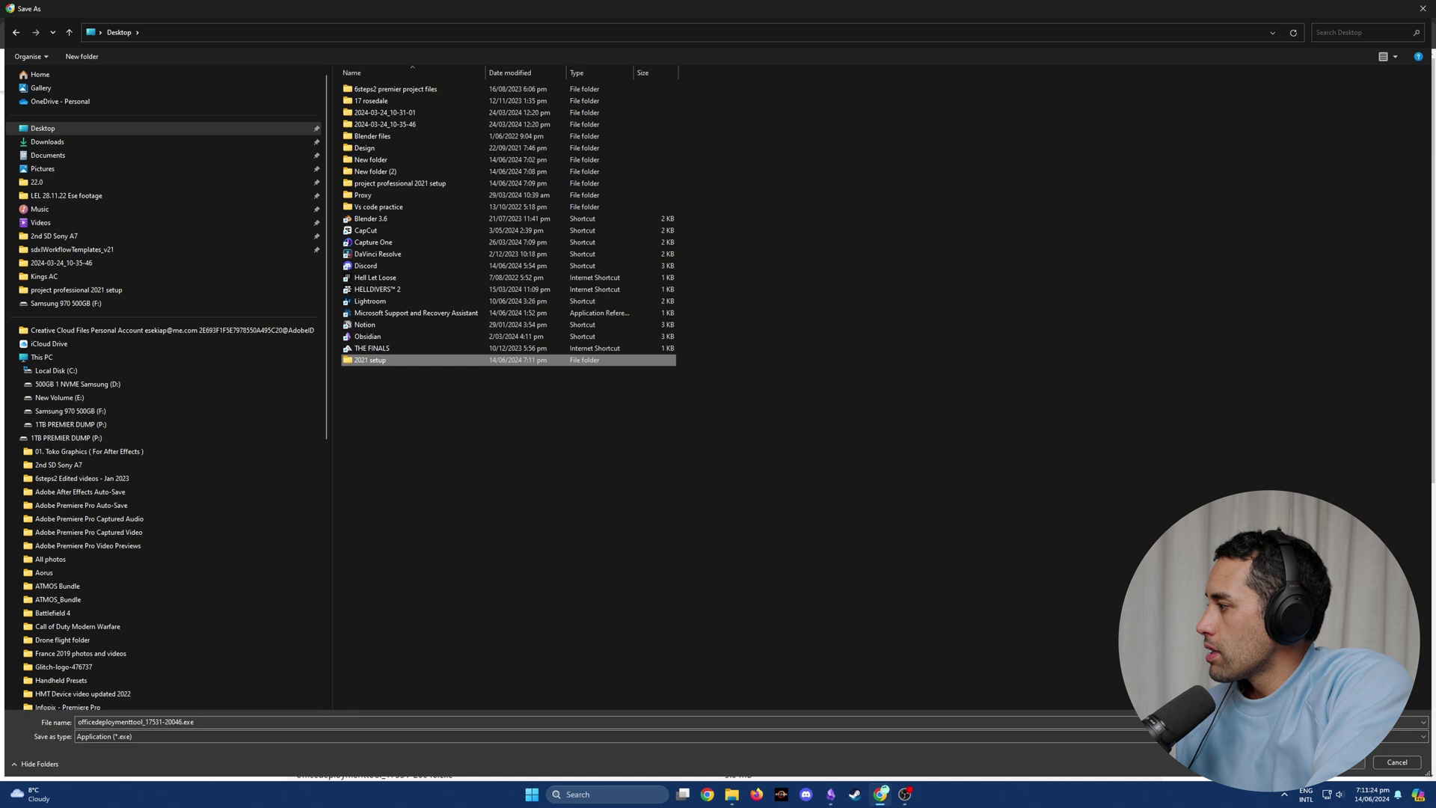
key("Return")
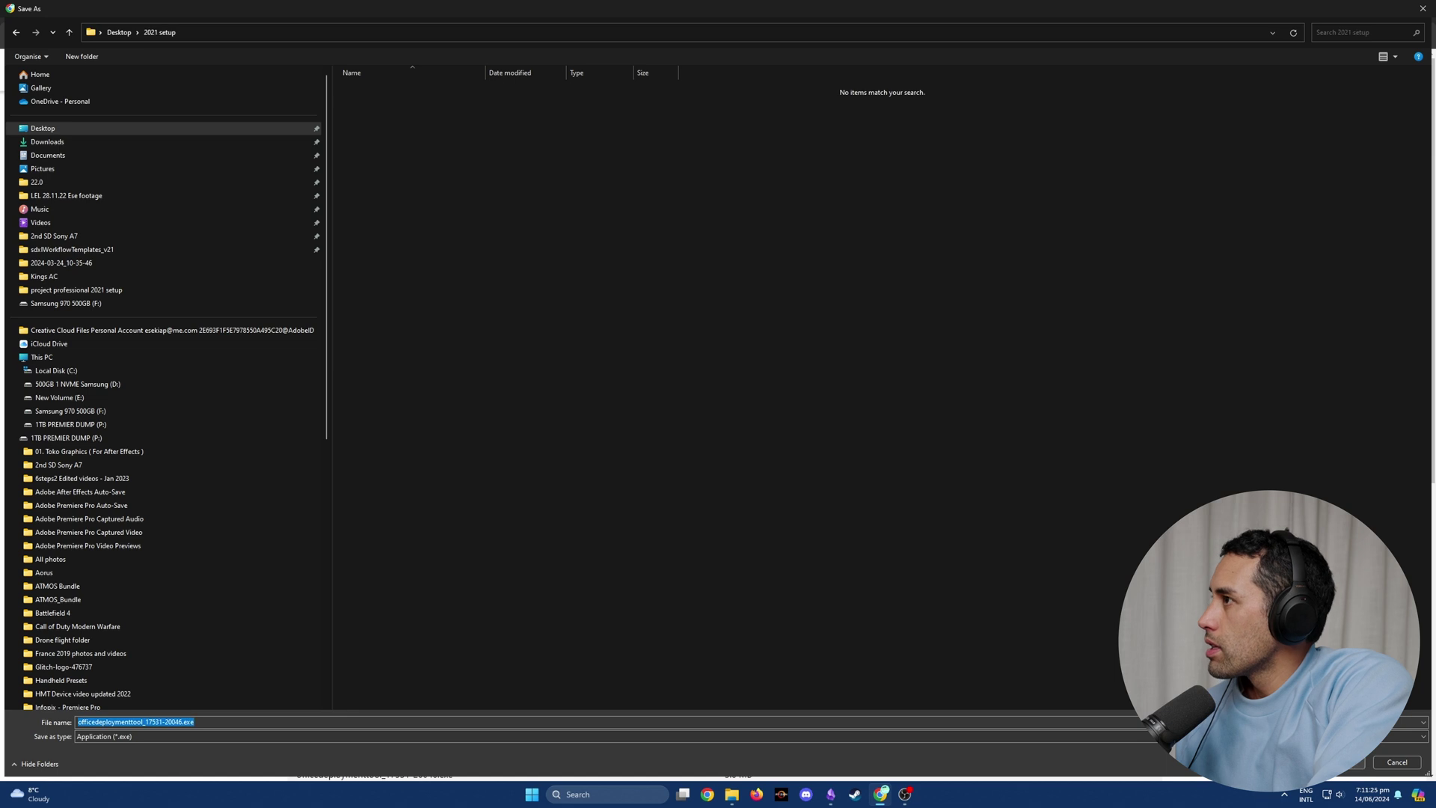
left_click(1347, 765)
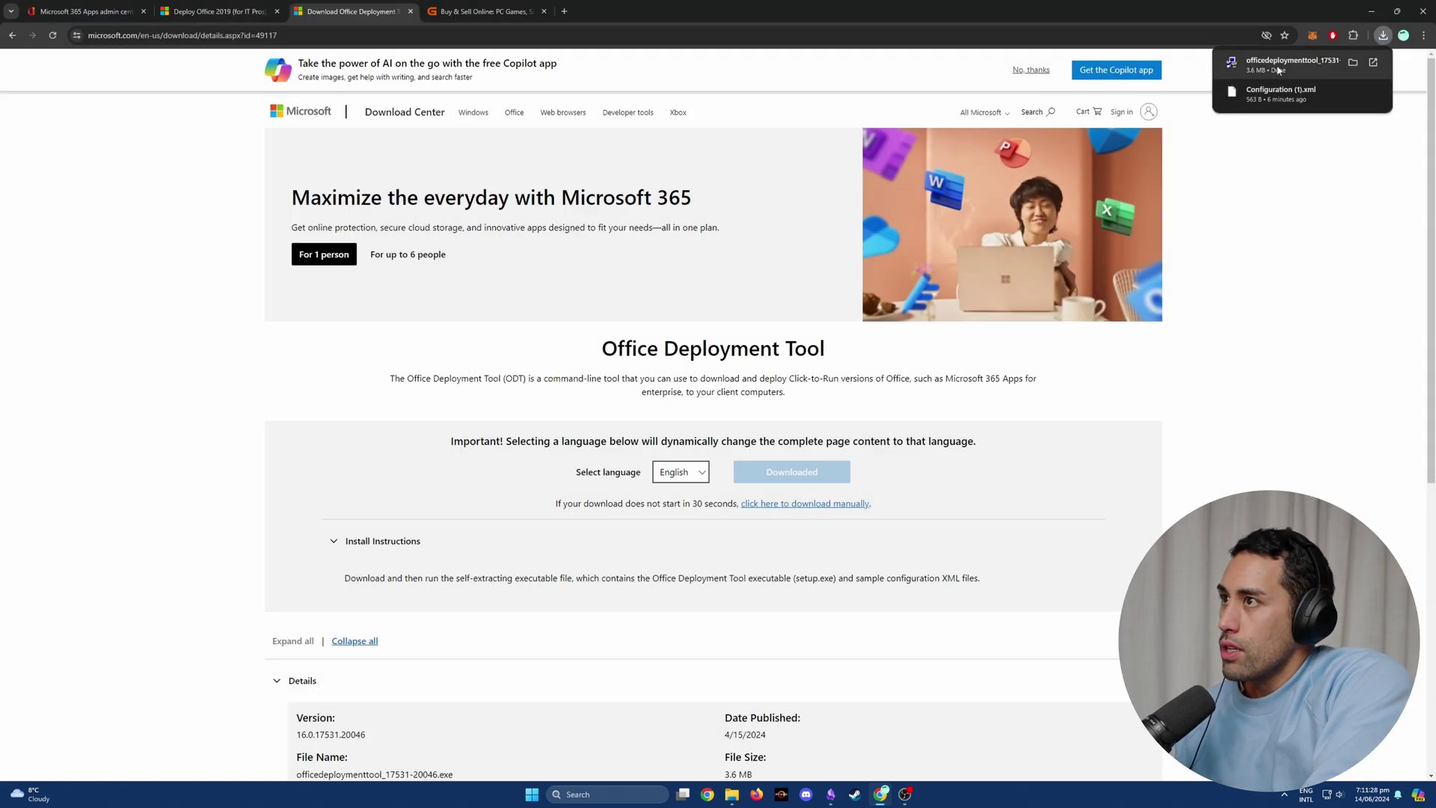
Run the deployment tool, accept the licence, and extract its files into the 2021 setup folder
left_click(1353, 62)
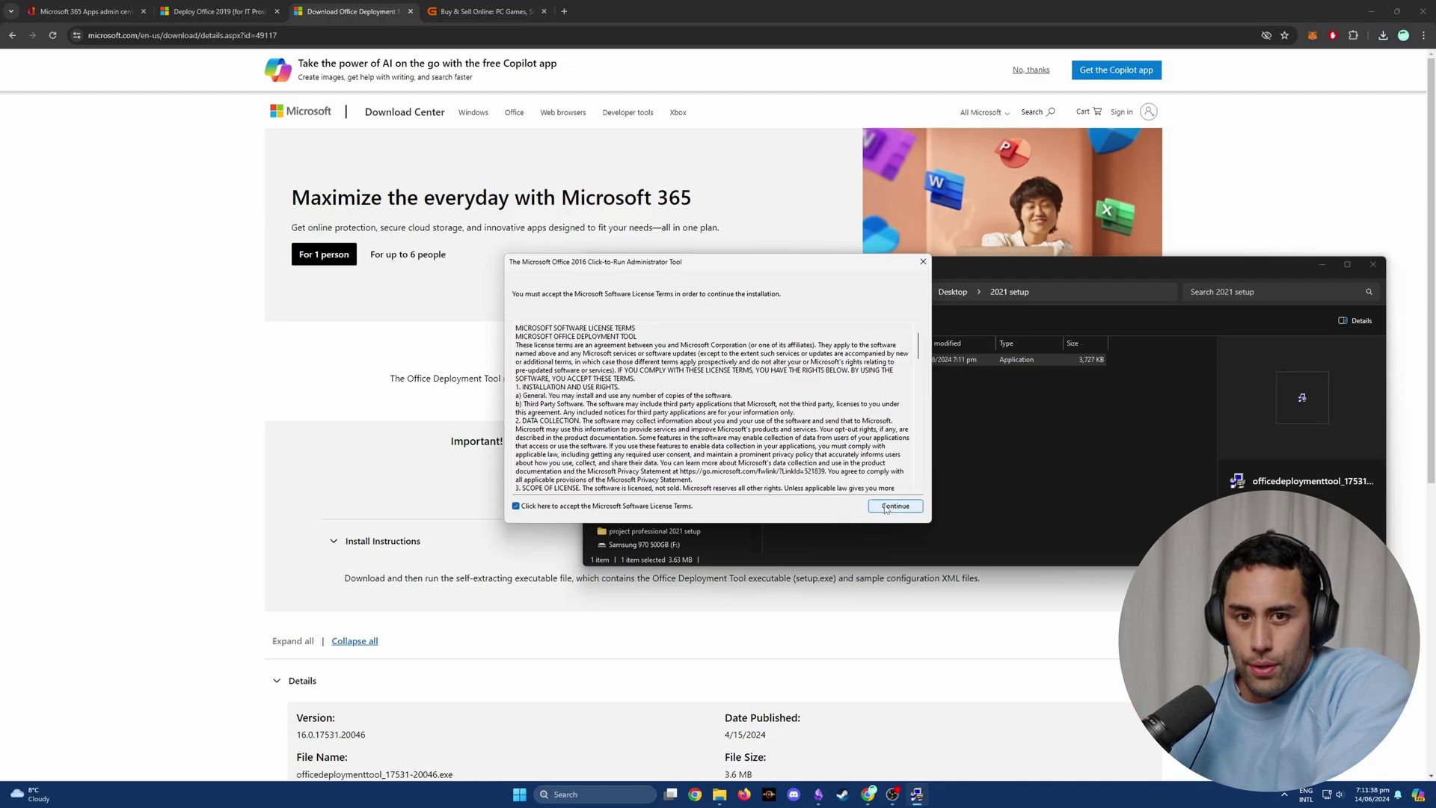
left_click(886, 508)
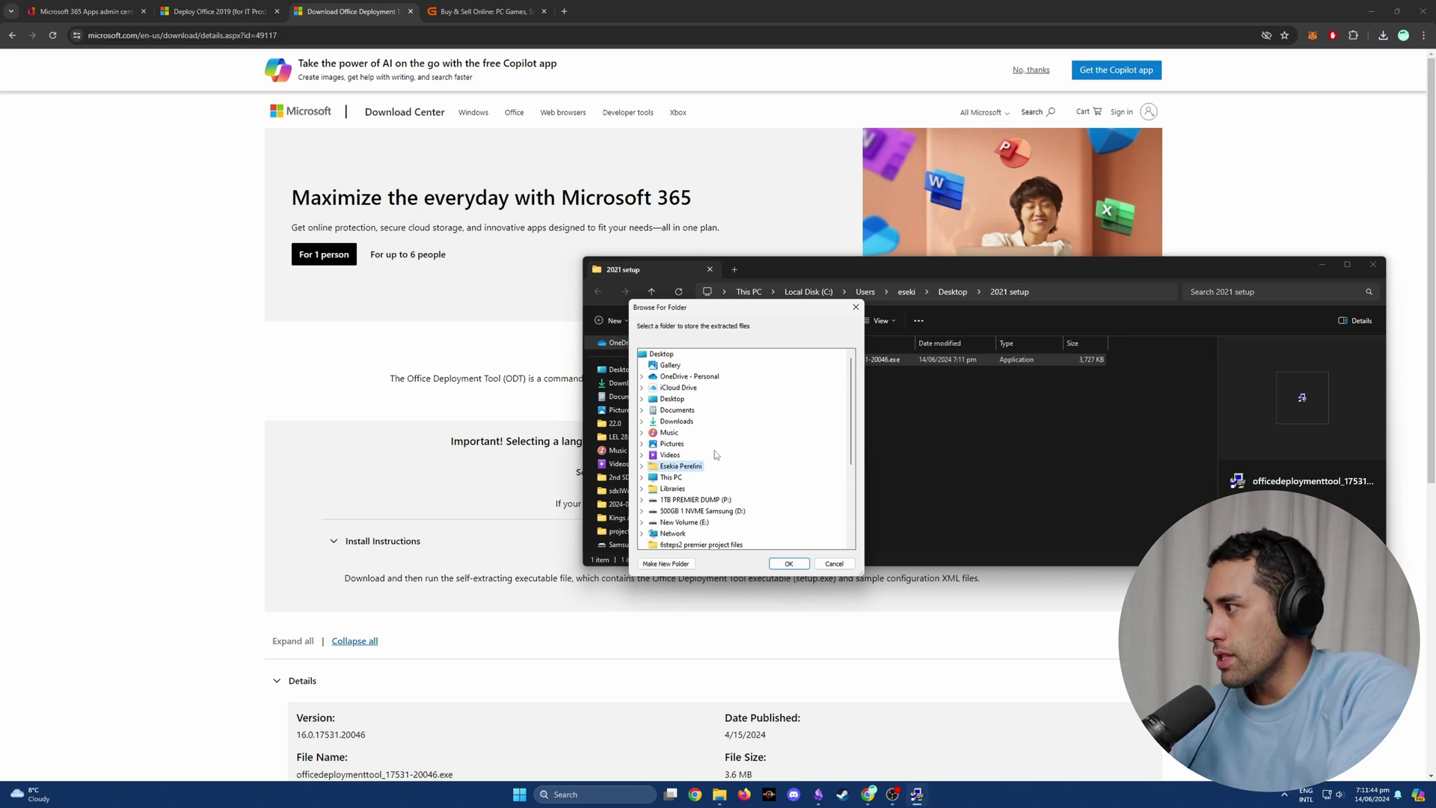
double_click(672, 399)
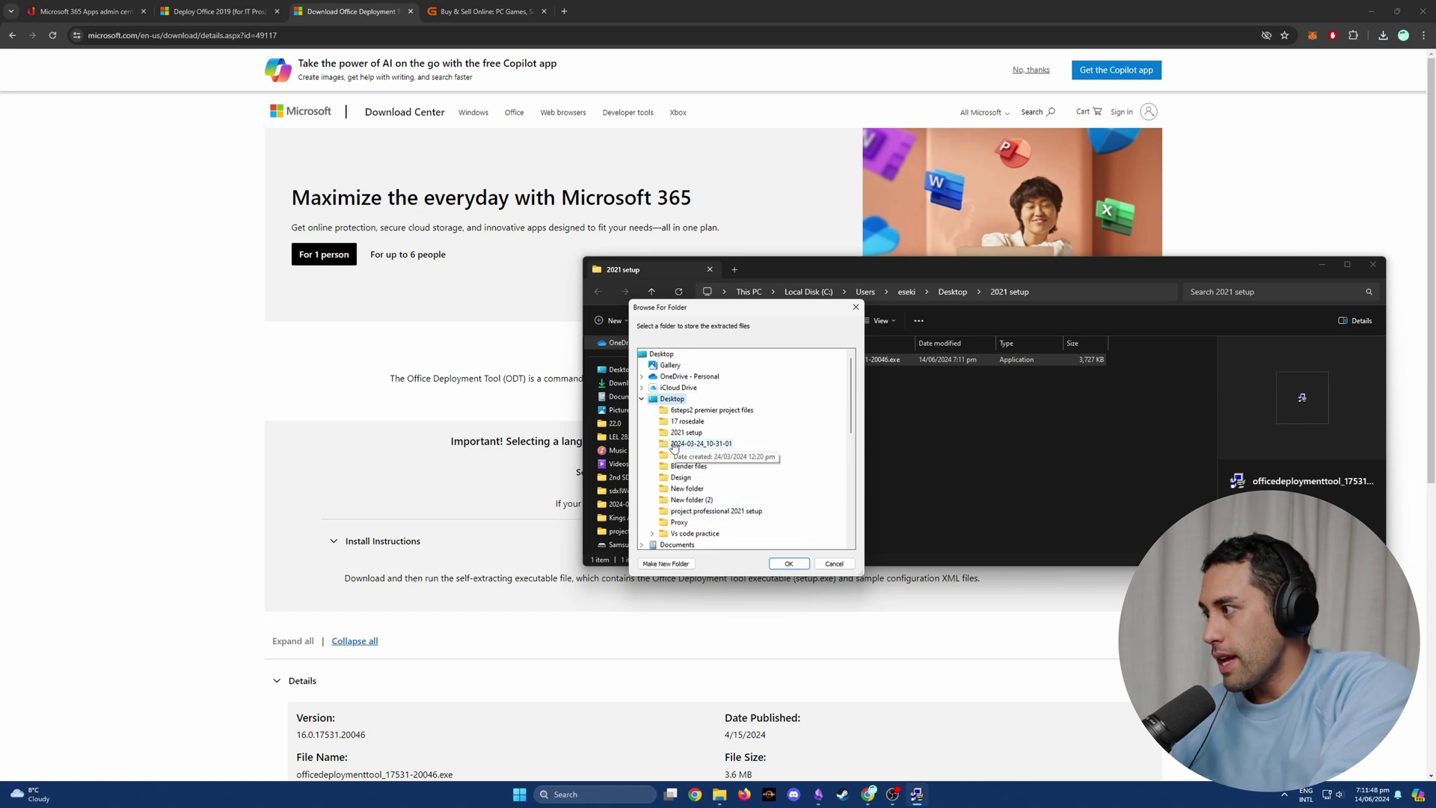
left_click(709, 501)
left_click_drag(769, 312, 662, 315)
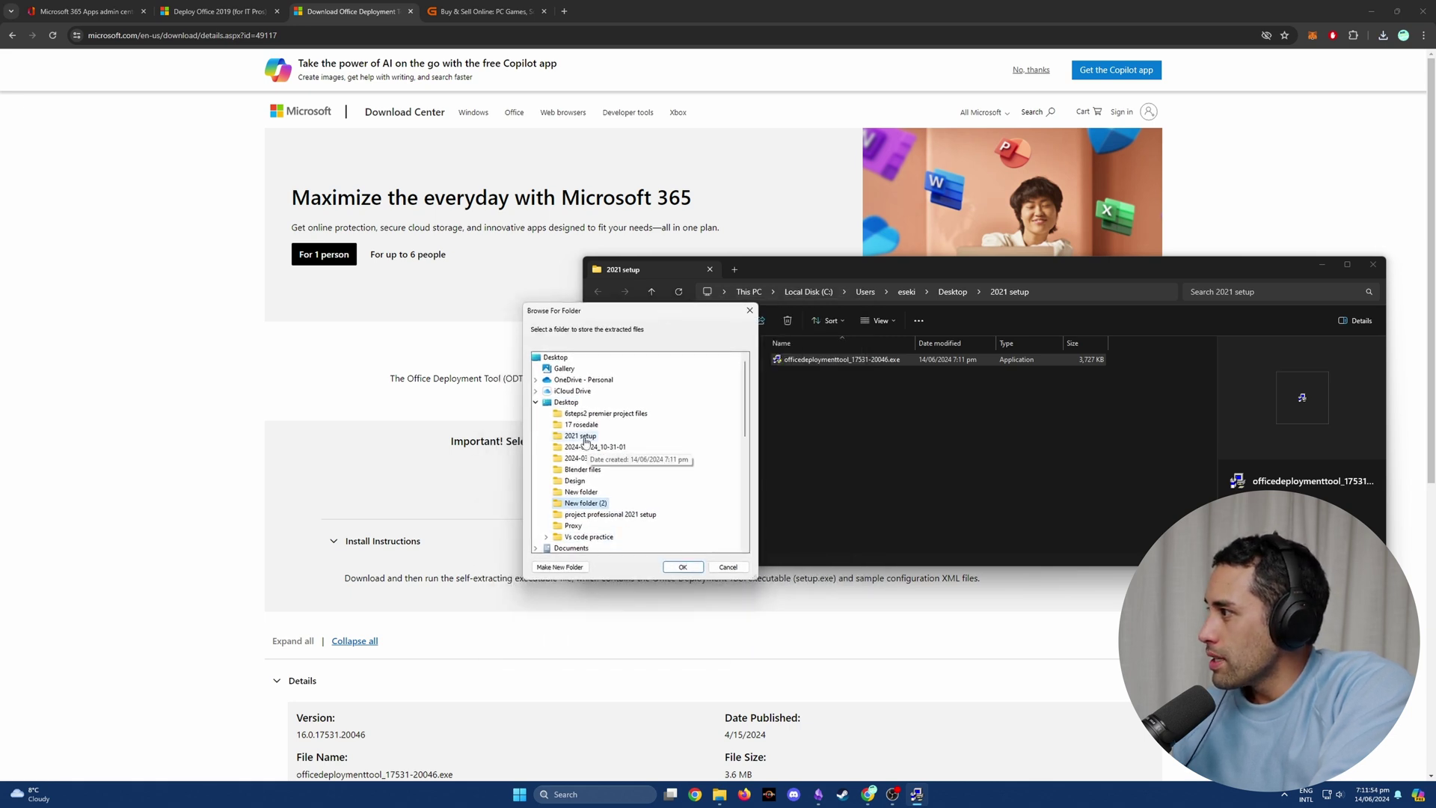
left_click(582, 436)
left_click(683, 567)
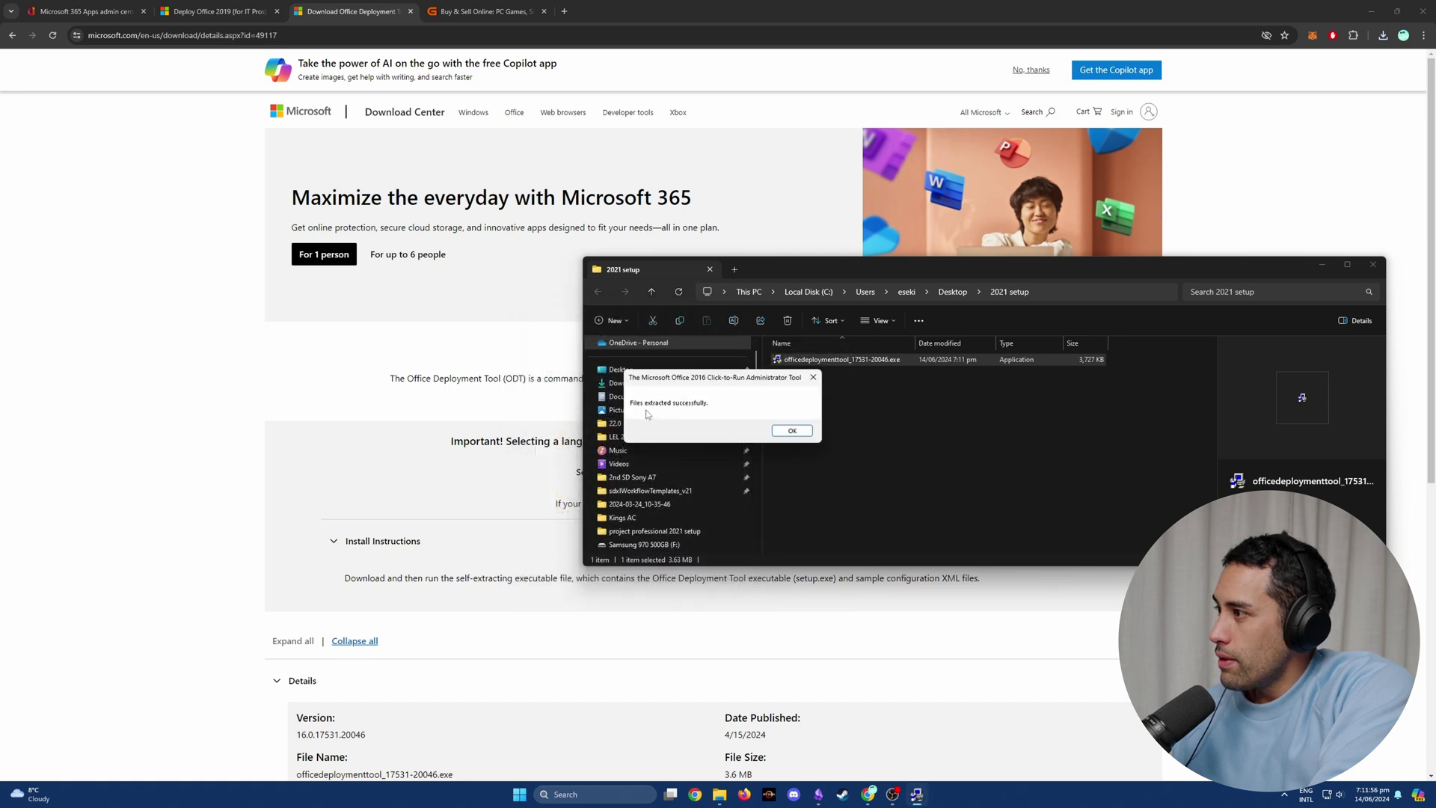
left_click(794, 432)
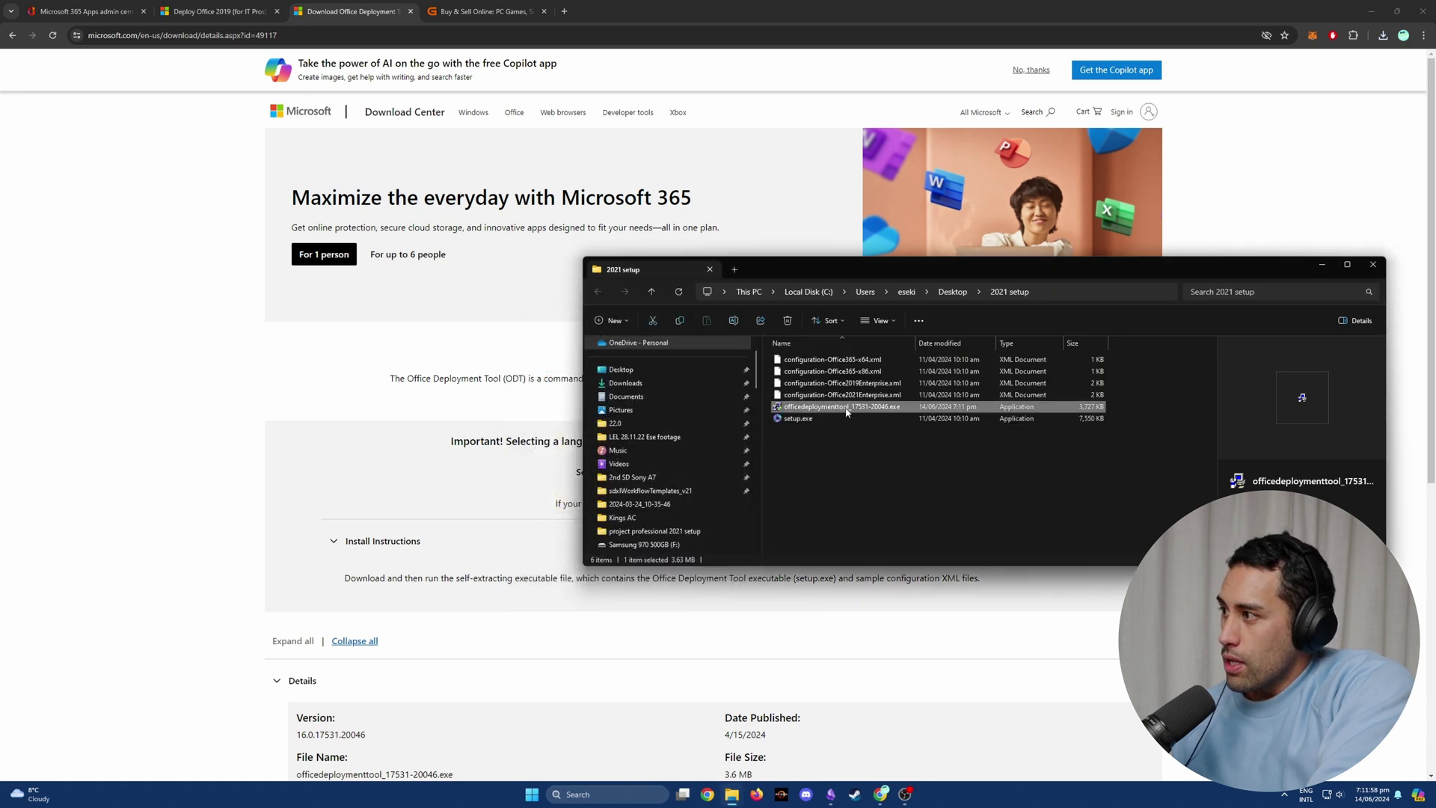
Delete the deployment tool installer and the four configuration XML files, leaving setup.exe
left_click(788, 321)
left_click(763, 445)
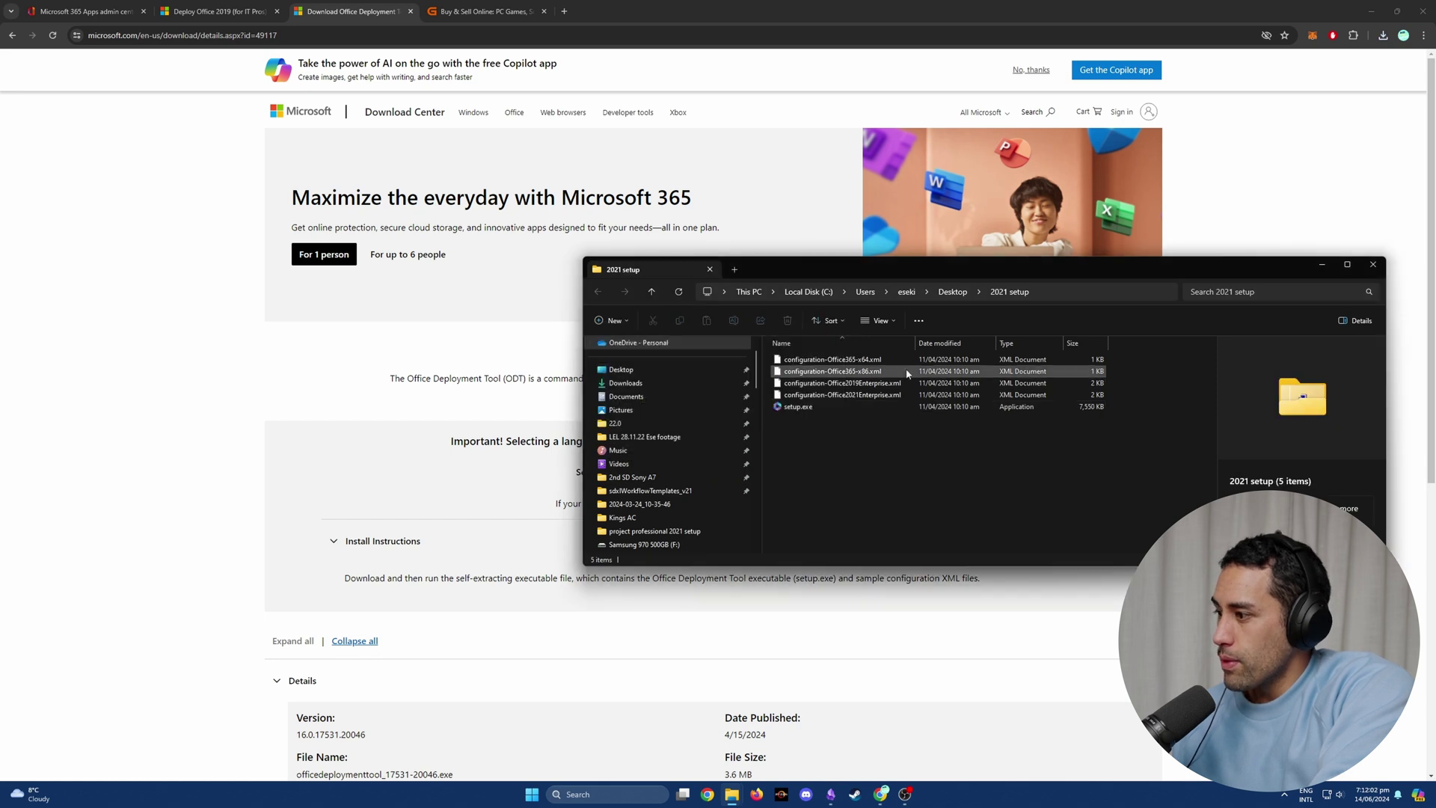
mouse_move(731, 795)
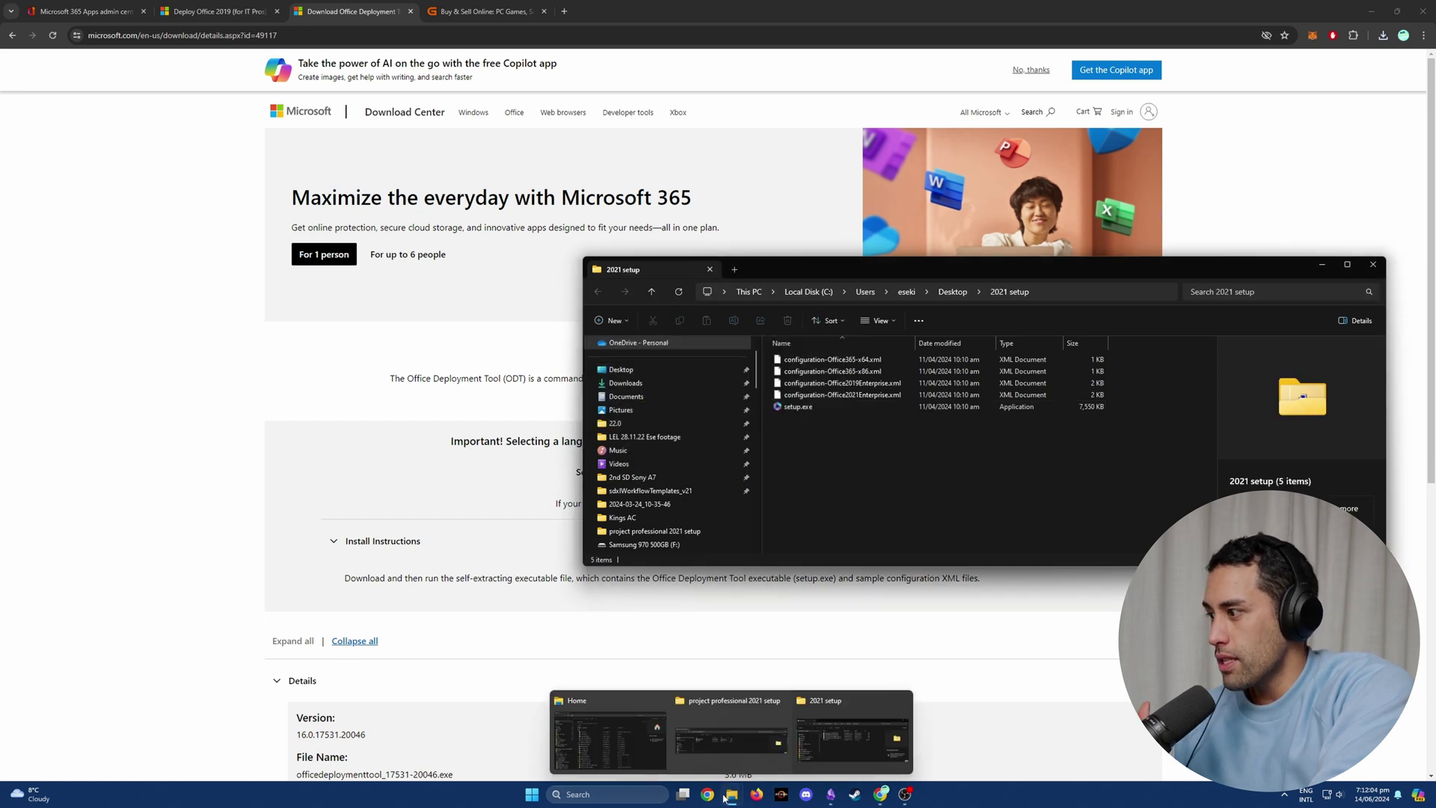
mouse_move(735, 737)
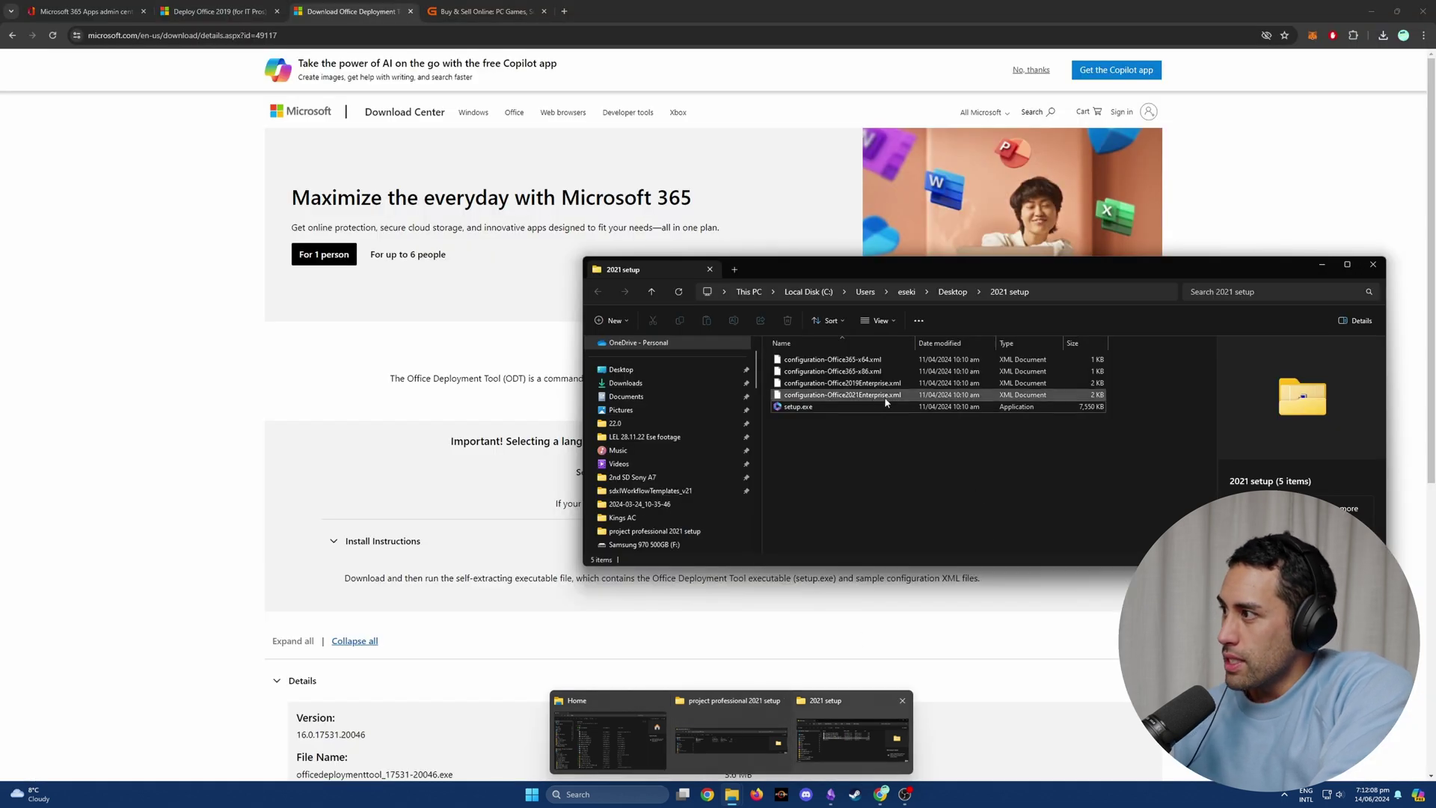
left_click(860, 395)
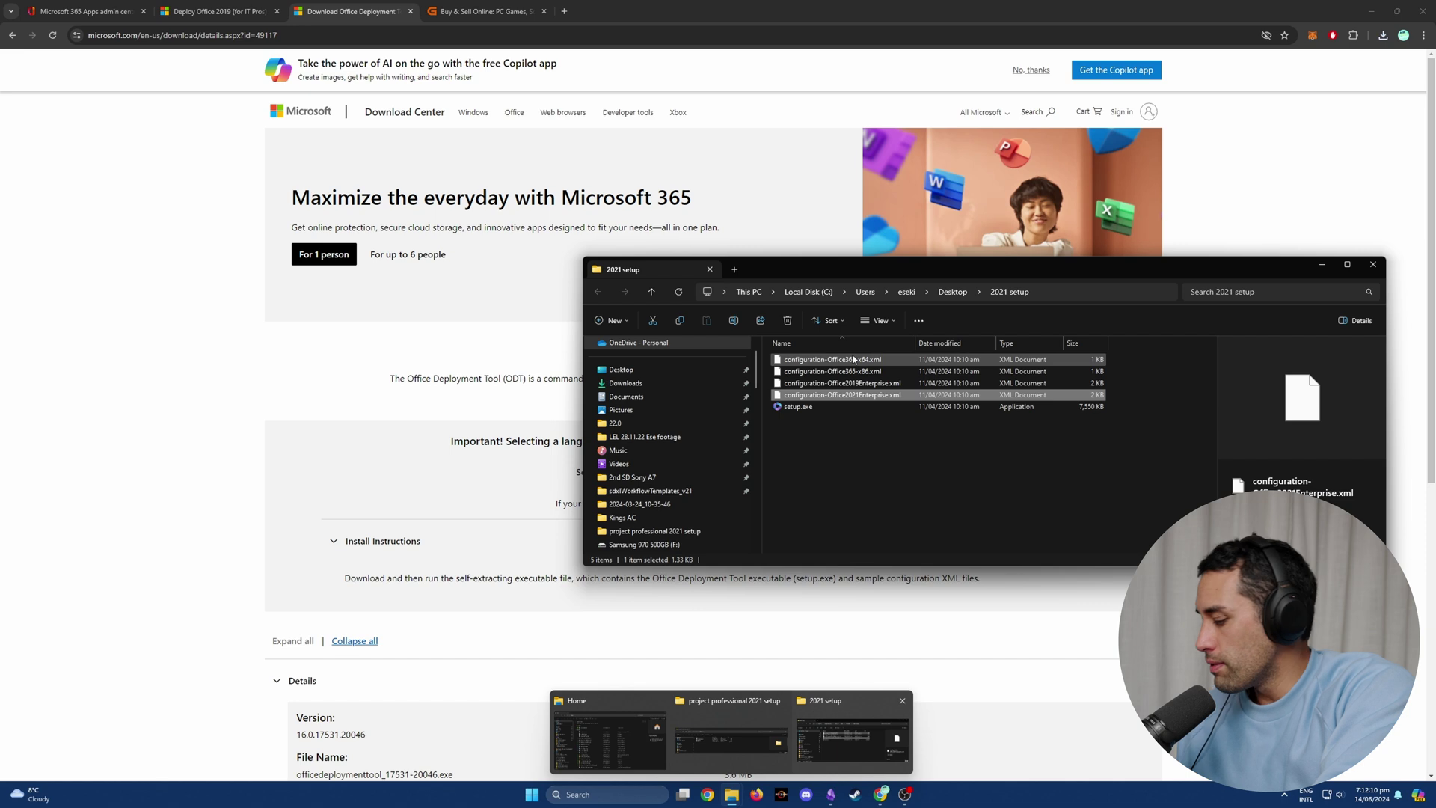
left_click(855, 360, "shift")
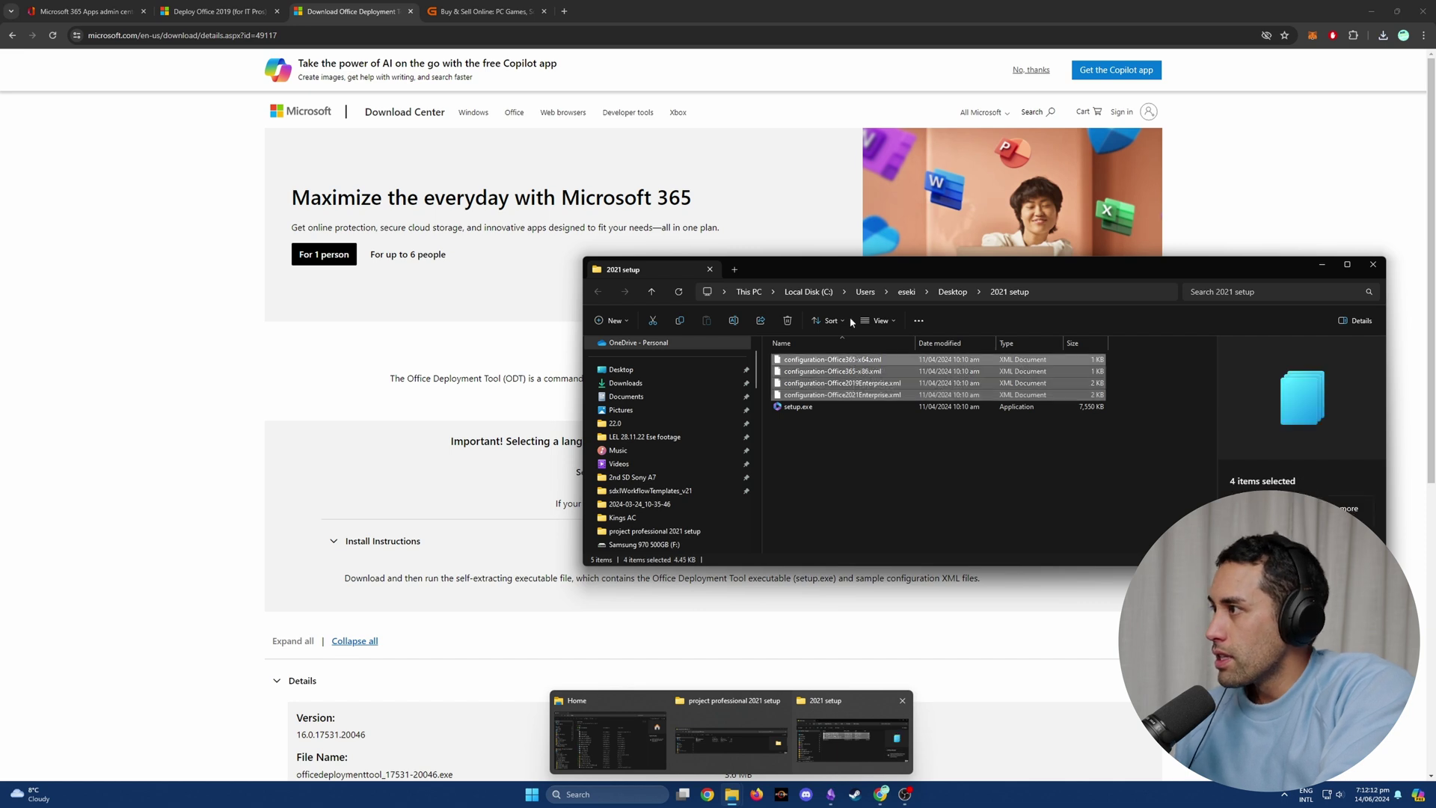
left_click(787, 320)
left_click(762, 405)
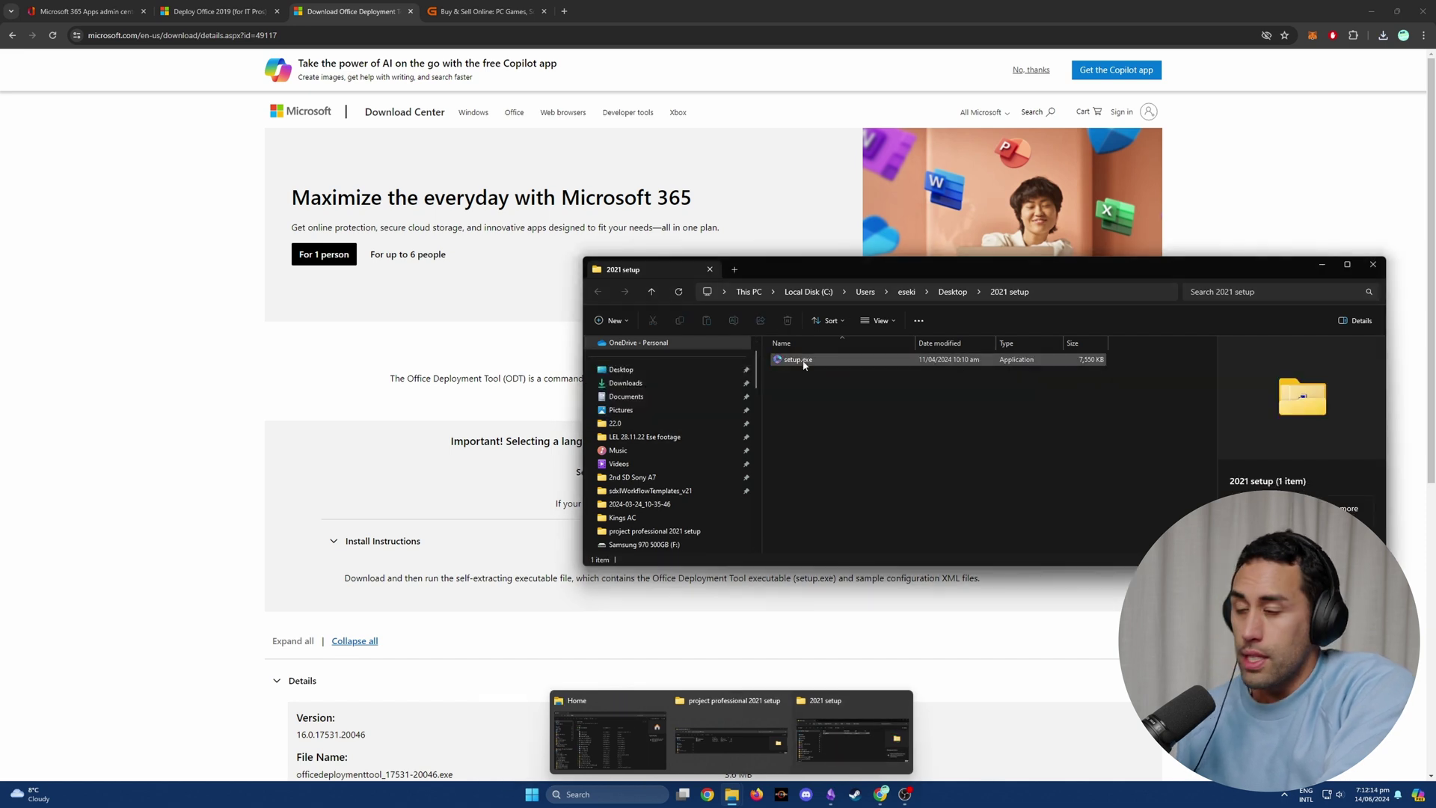
Close the 2021 setup folder window and bring the project professional 2021 setup folder forward
mouse_move(744, 723)
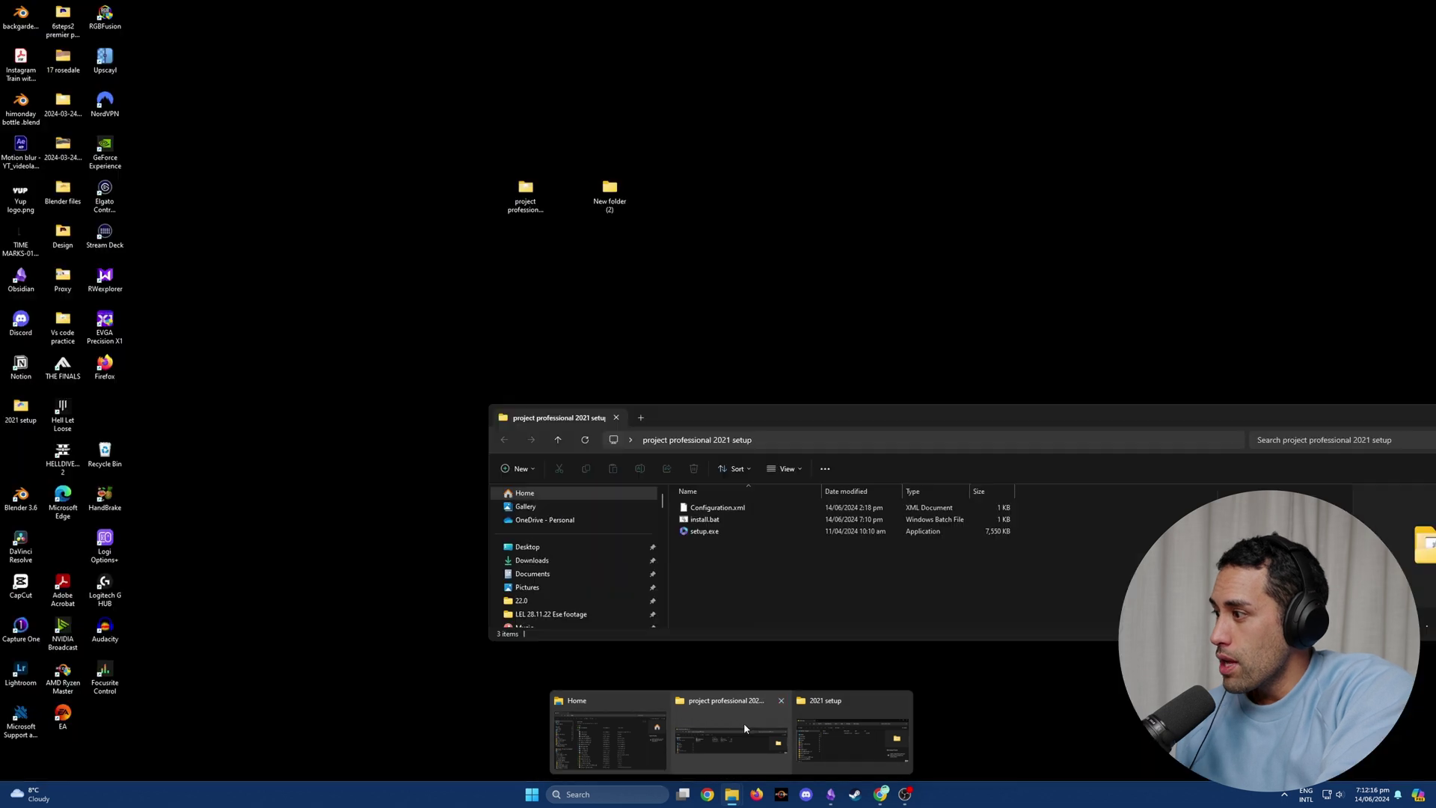
left_click(750, 752)
left_click_drag(823, 420, 720, 365)
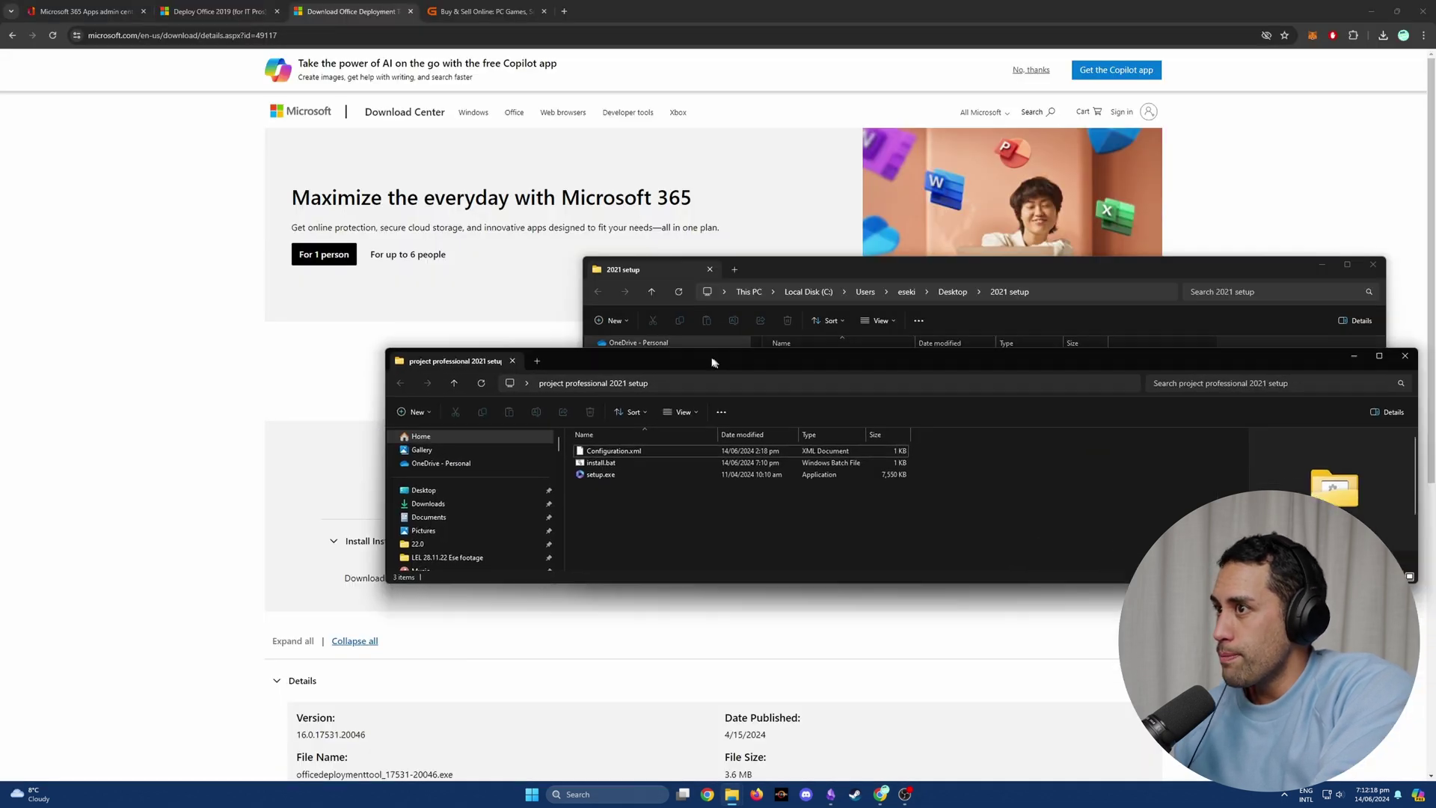
left_click(1373, 264)
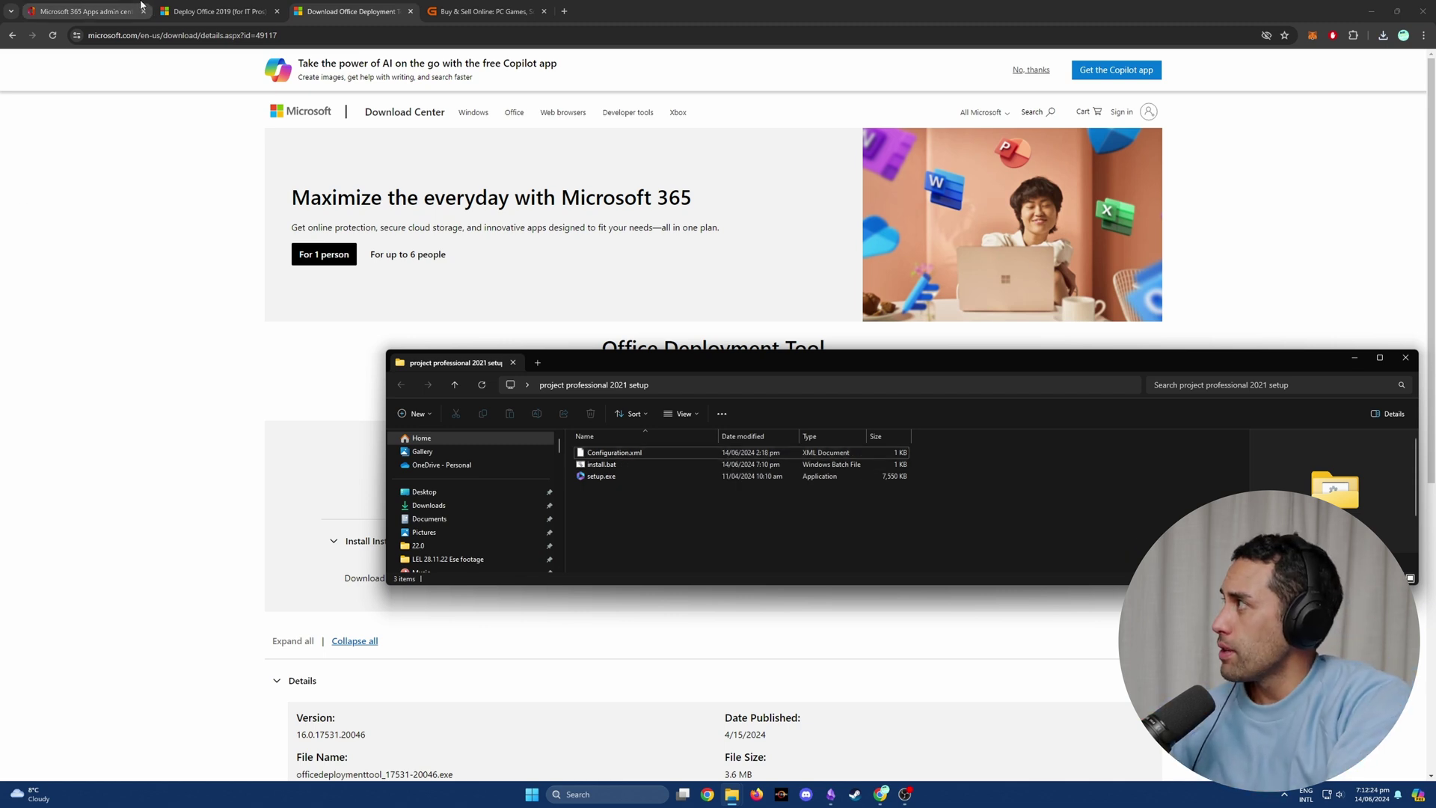
left_click(86, 11)
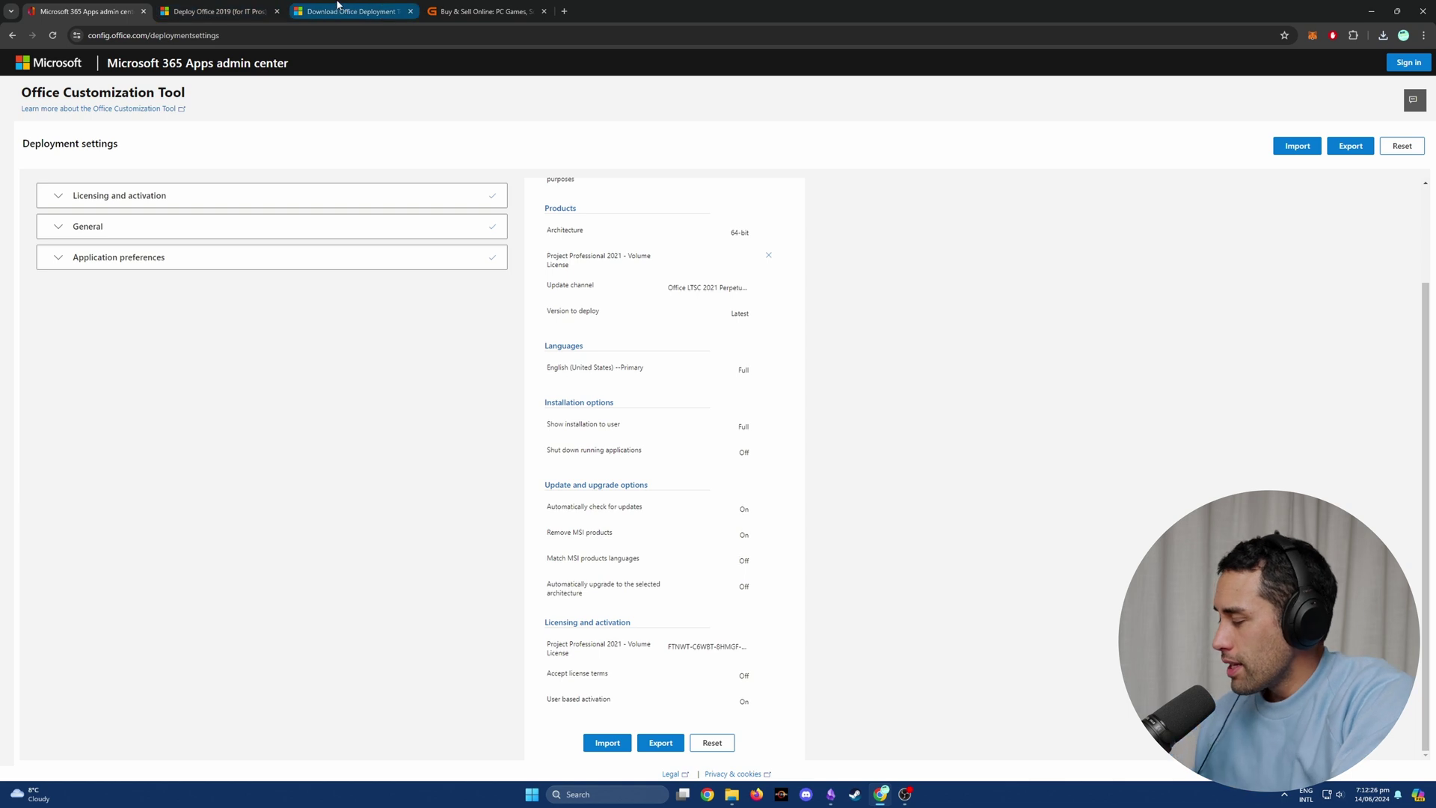
key("alt+Tab")
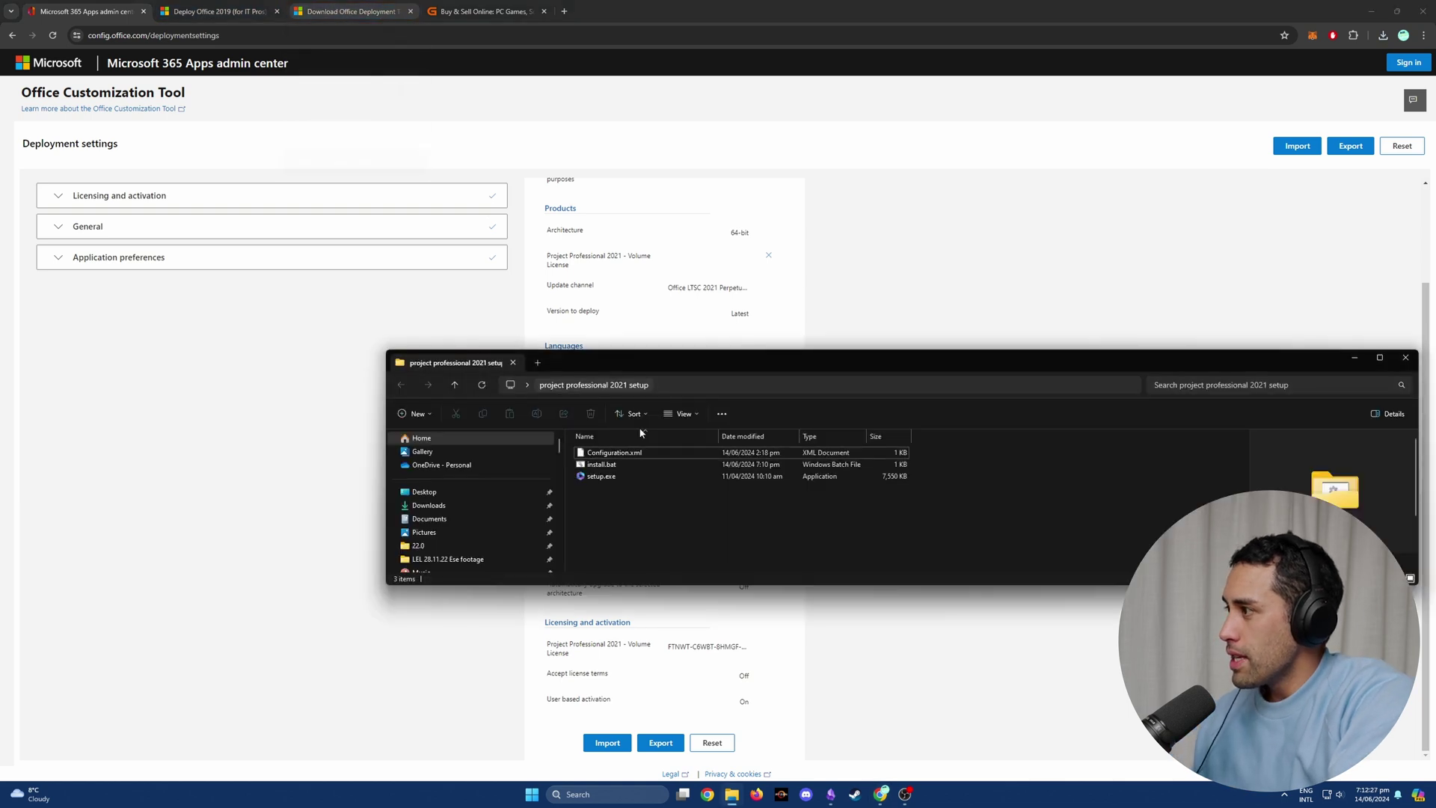
Run install.bat, dismiss the Administrative Privileges Required error, and close the command window
double_click(615, 468)
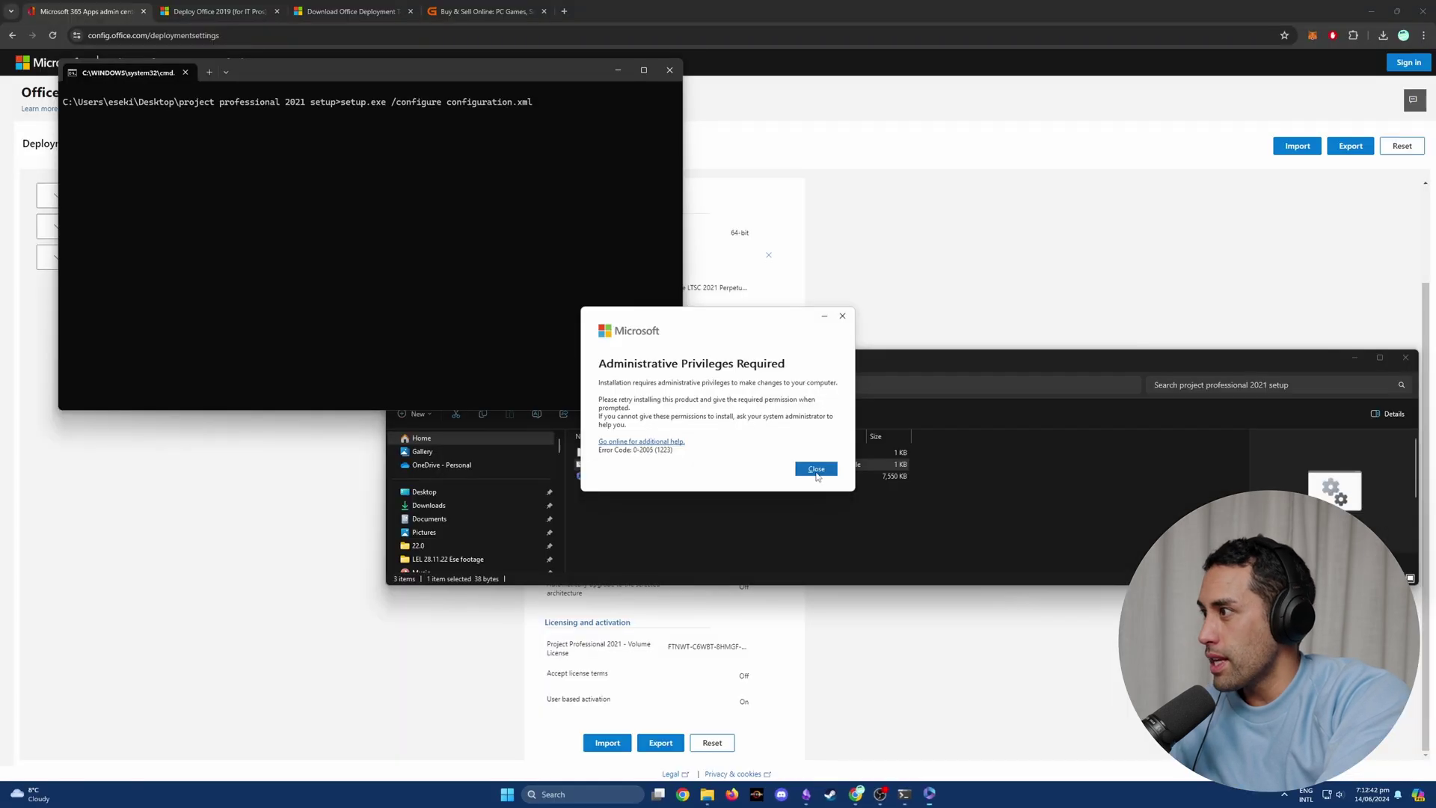
left_click(817, 468)
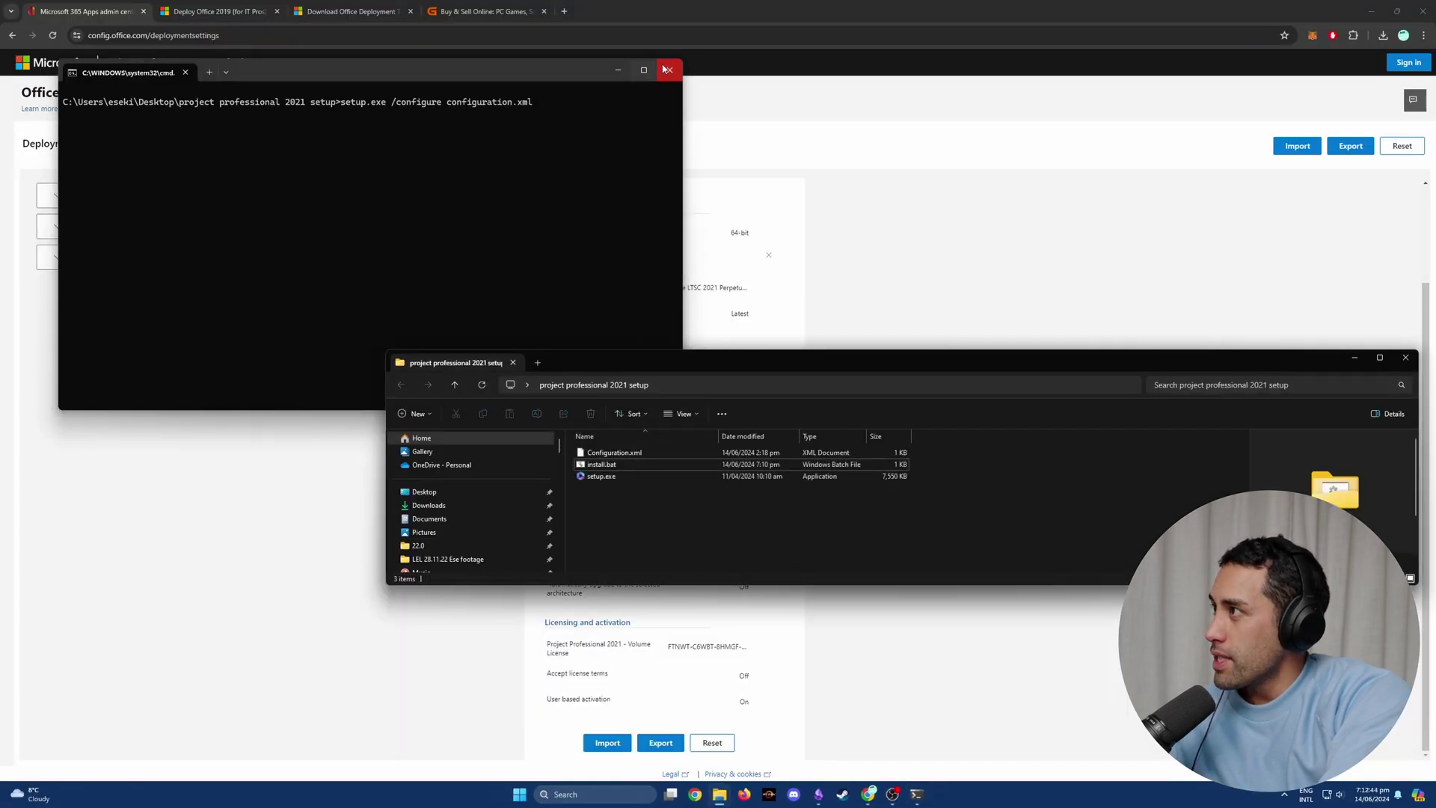
left_click(670, 70)
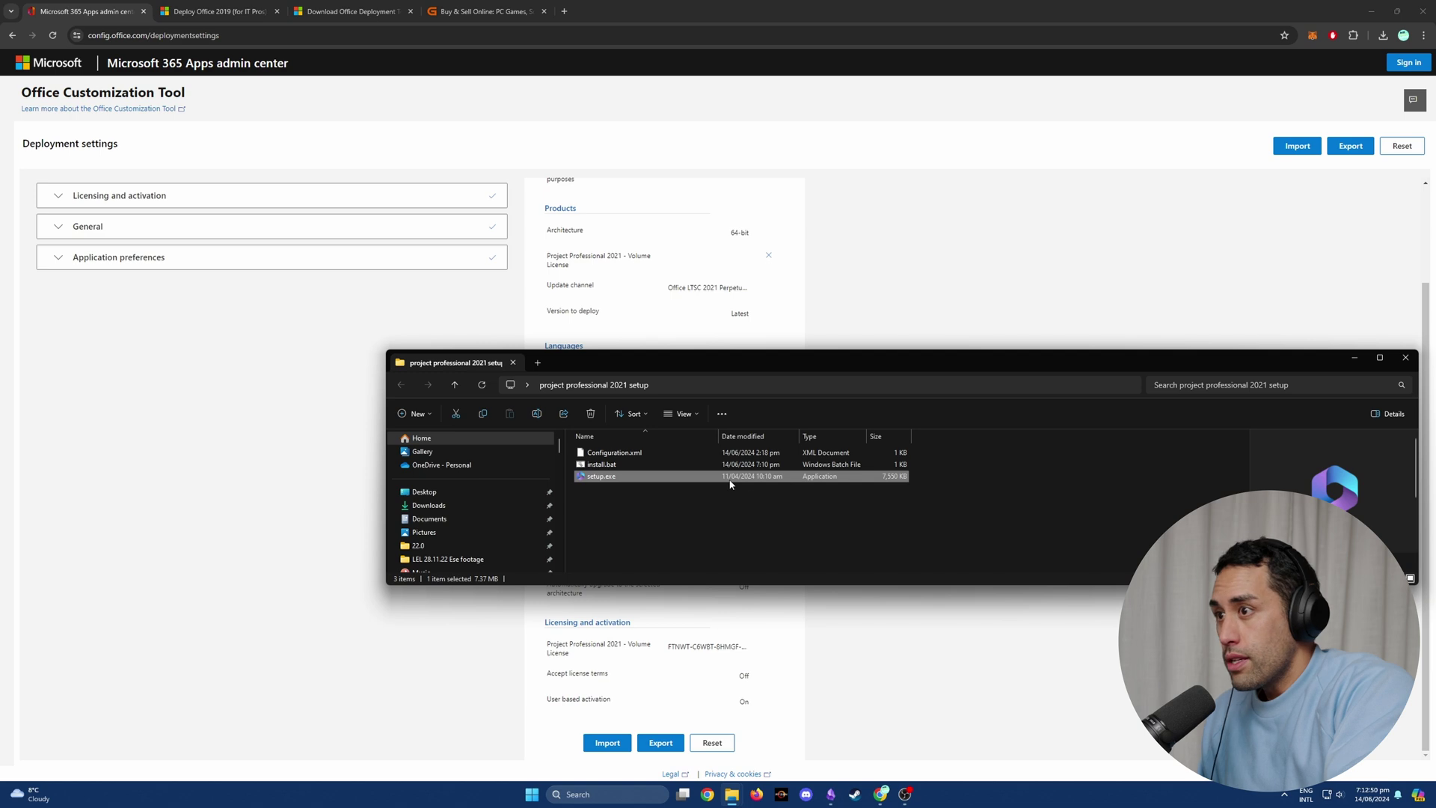
Close the setup folder, minimize Chrome, and launch Project Professional from the Windows search Recent list
left_click(1406, 358)
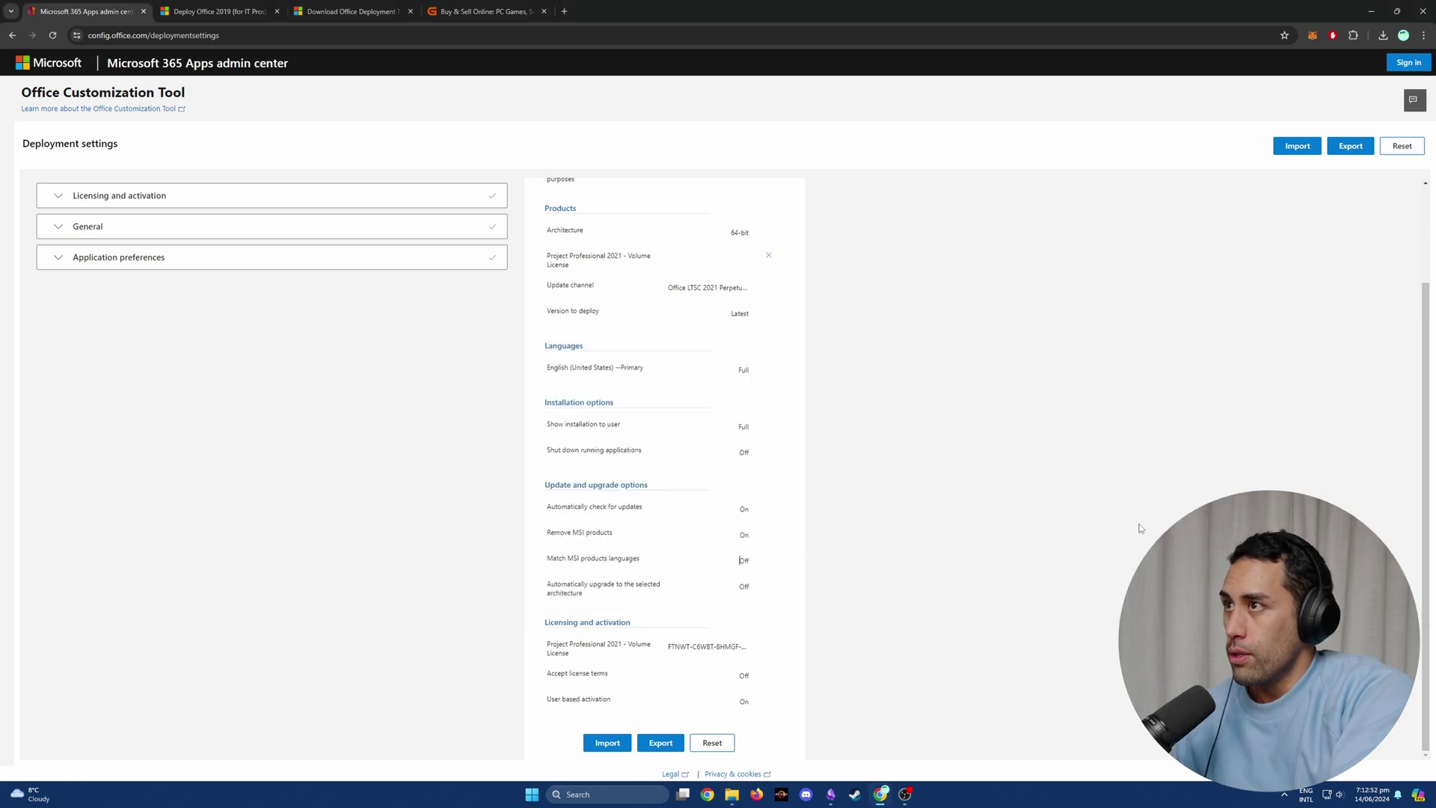
left_click(1381, 9)
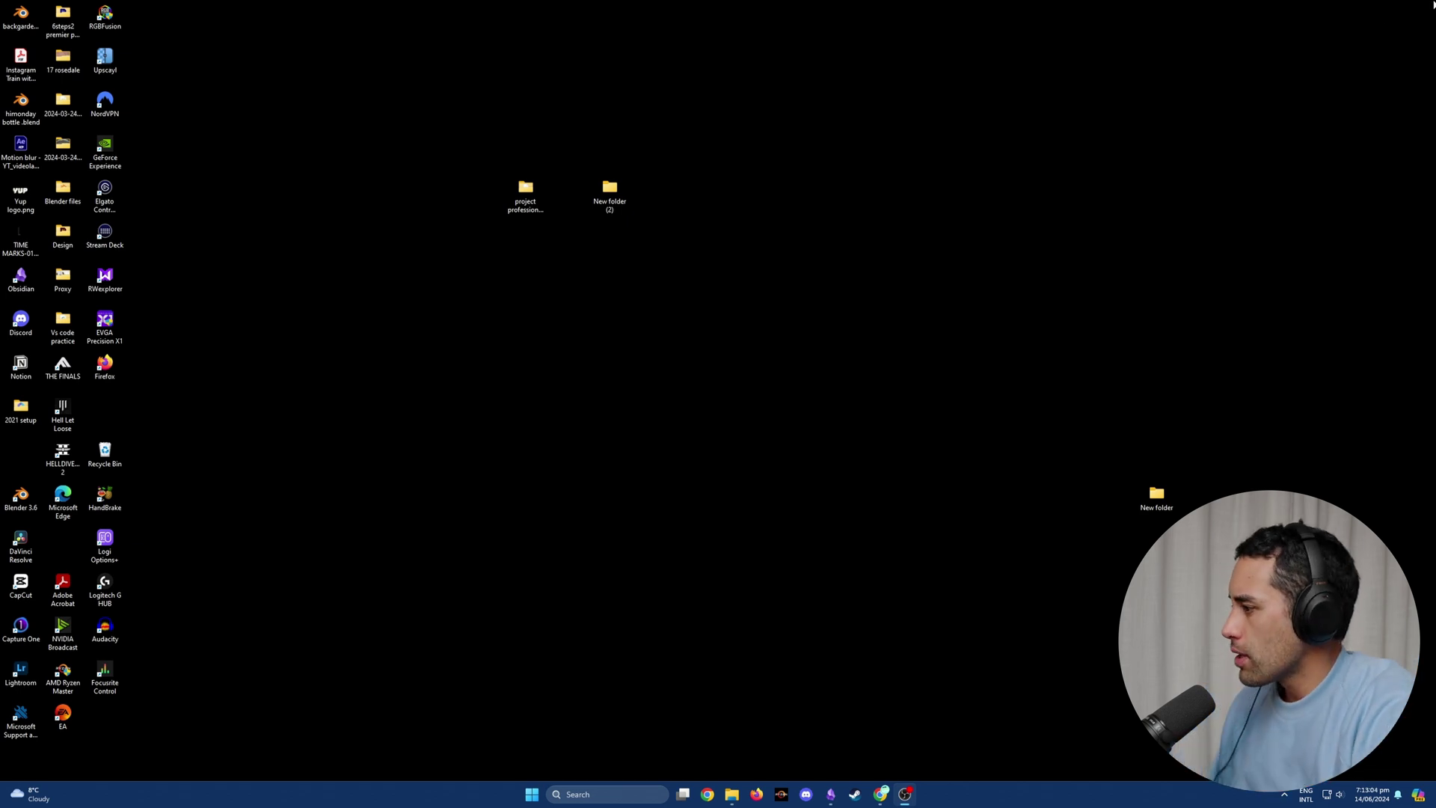
left_click(608, 794)
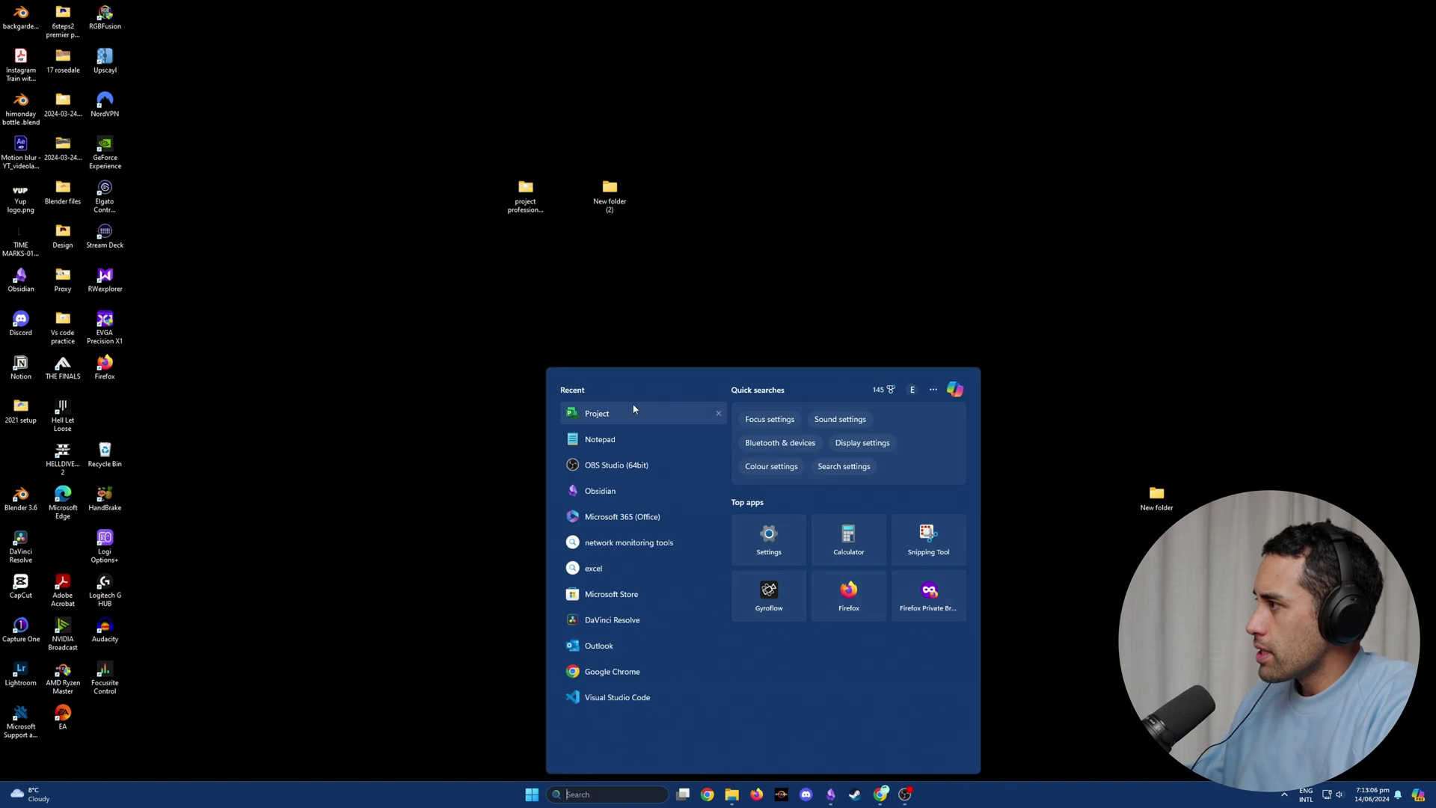
left_click(633, 413)
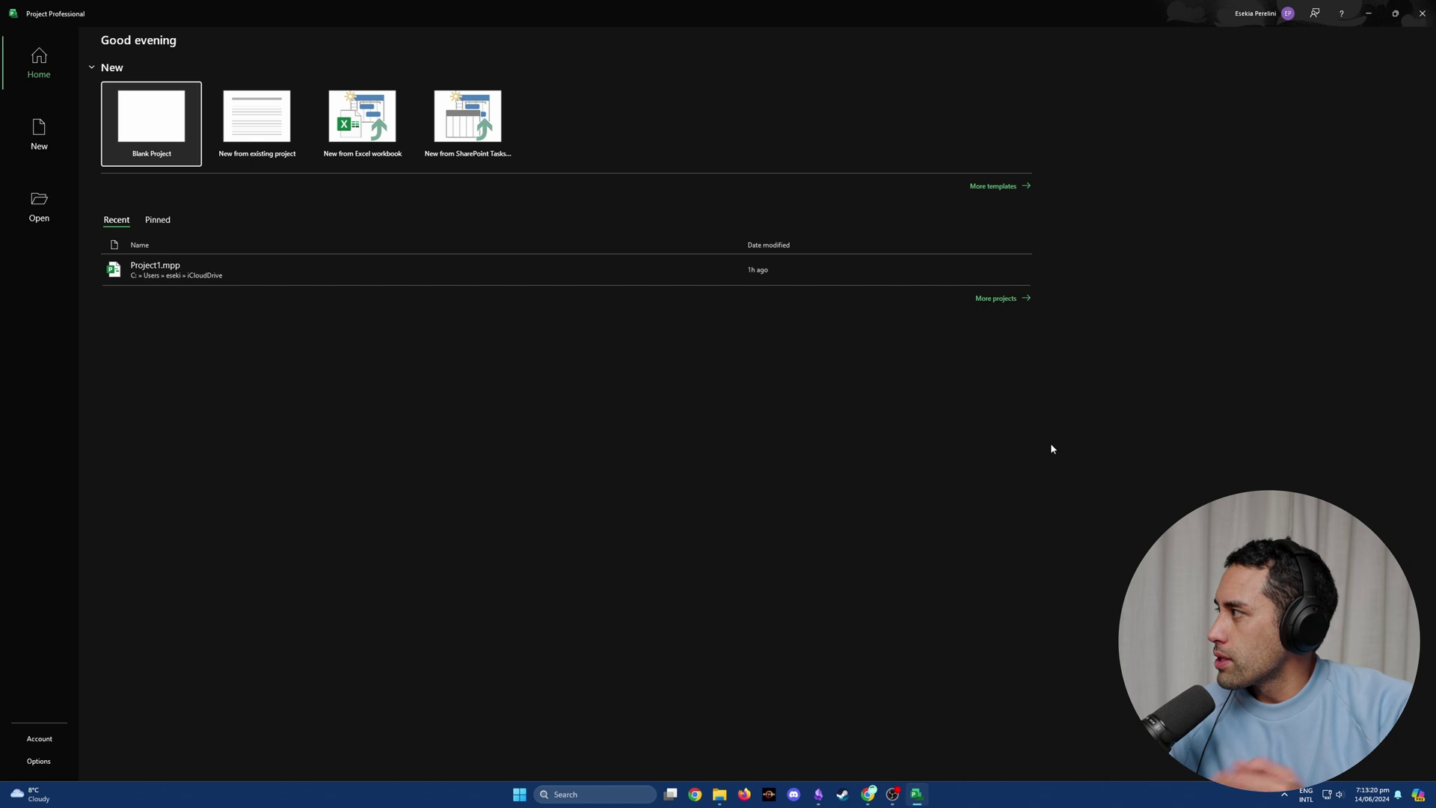
Bring up the Installing Microsoft project note in Obsidian, scroll through its steps, then switch away
left_click(819, 794)
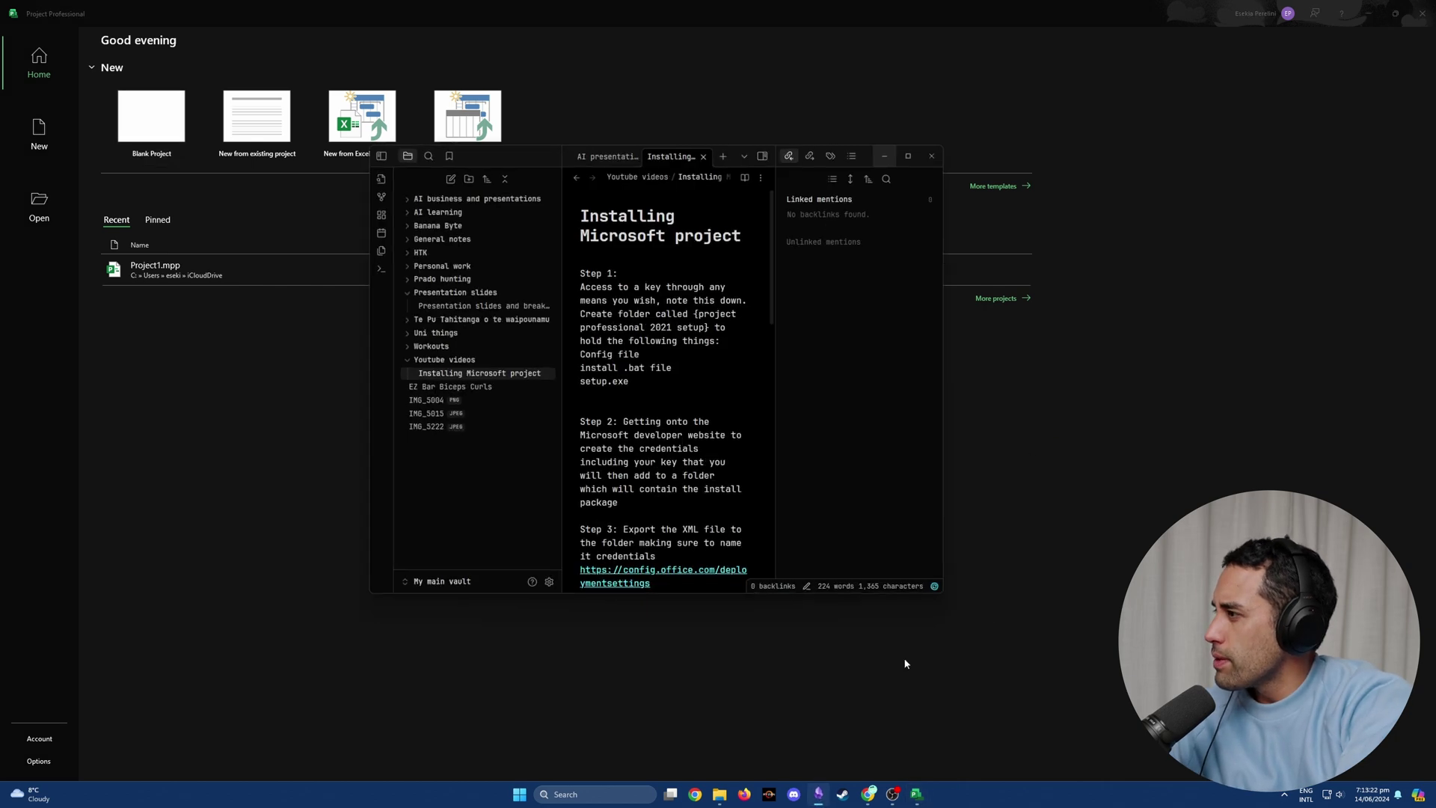
scroll(670, 533, "down", 10)
scroll(669, 532, "up", 2)
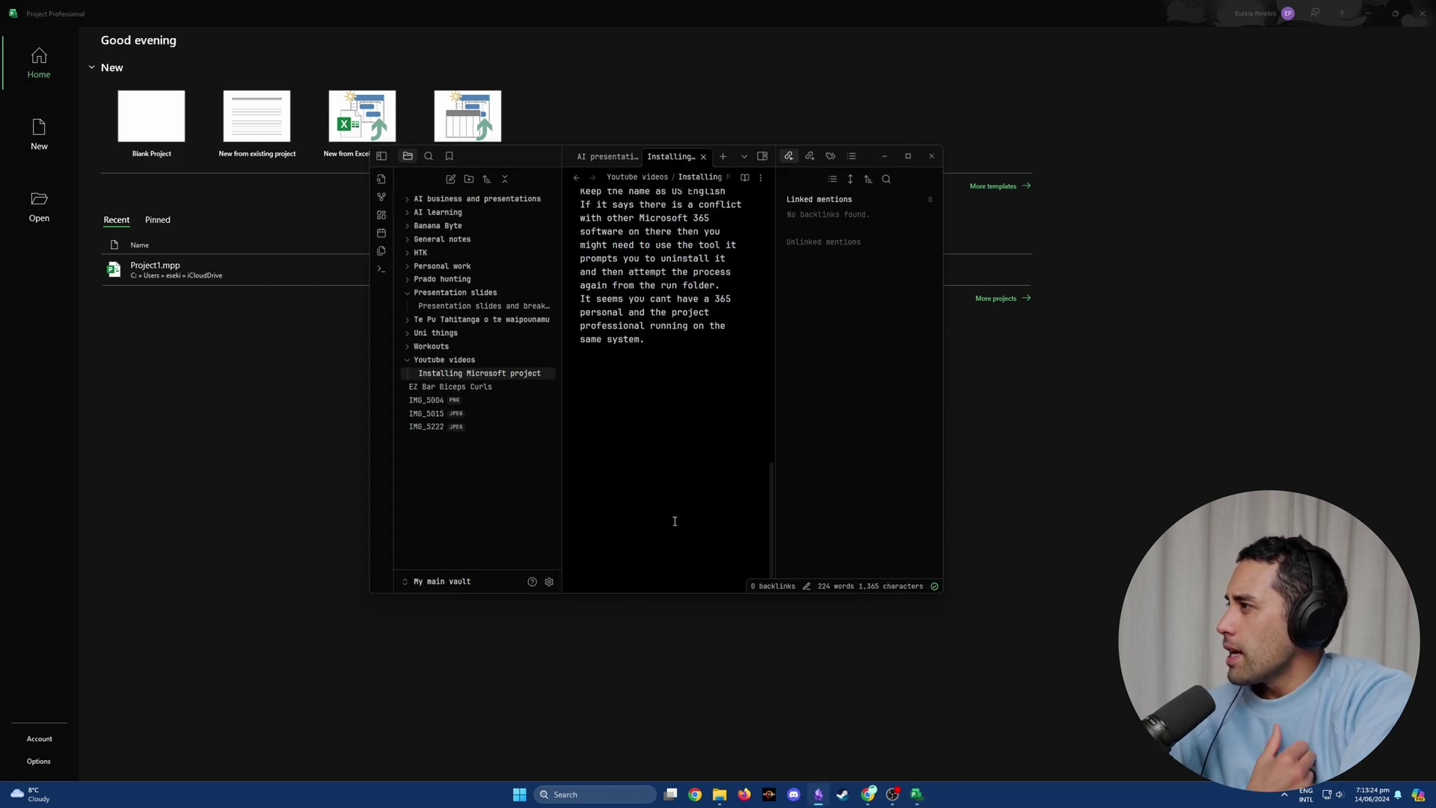
key("alt+Tab")
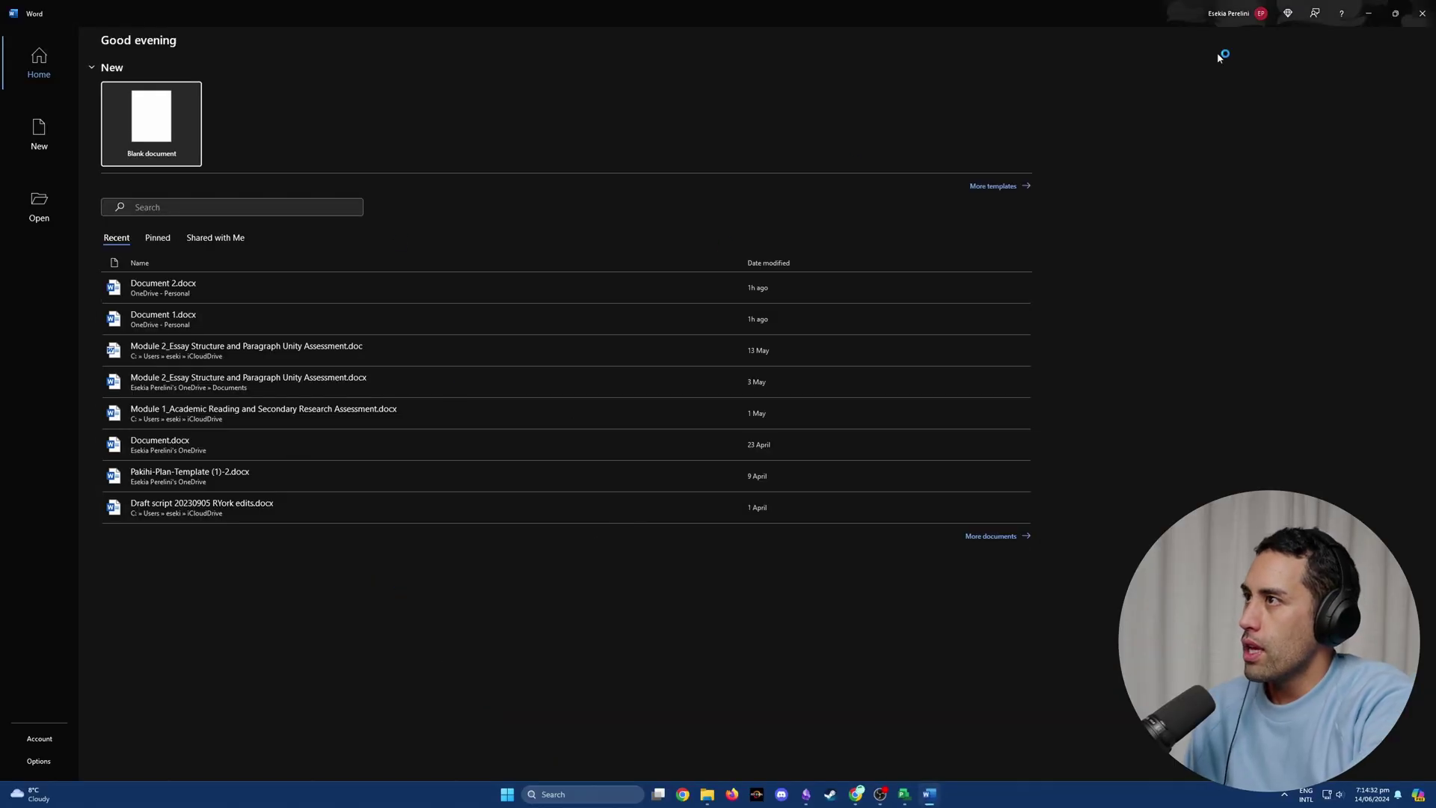
Close Microsoft Word to reveal the Obsidian installation note
left_click(1422, 13)
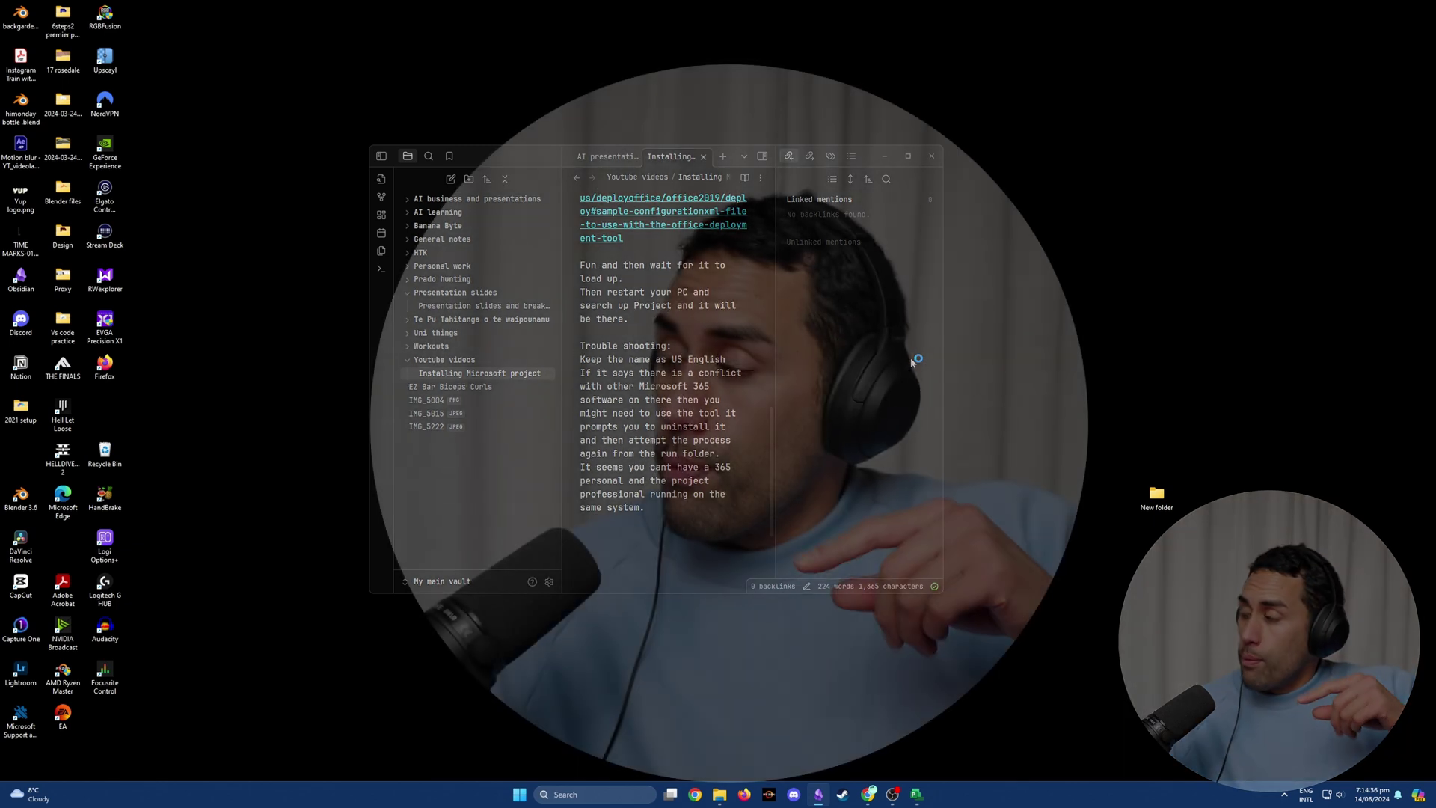